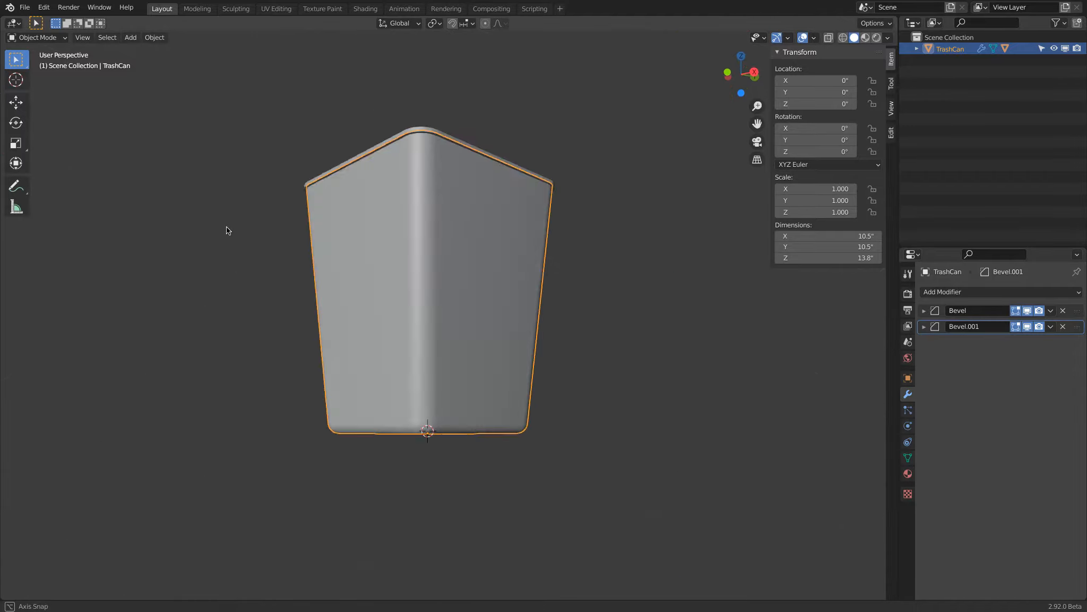
Create a new file from the General template.
{"action": "left_click", "coordinate": [25, 7]}
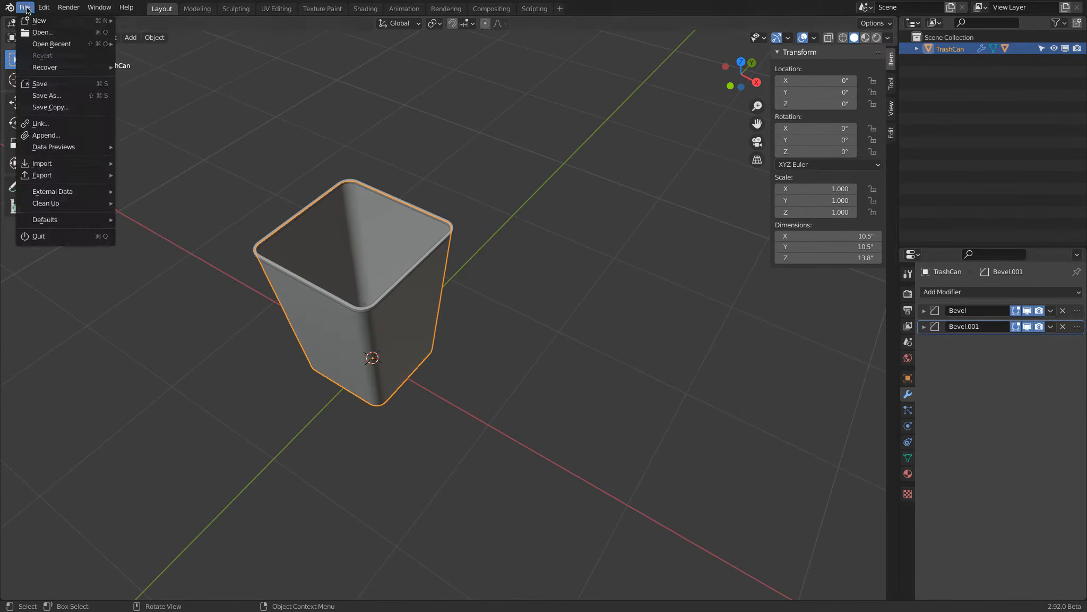
{"action": "mouse_move", "coordinate": [79, 20]}
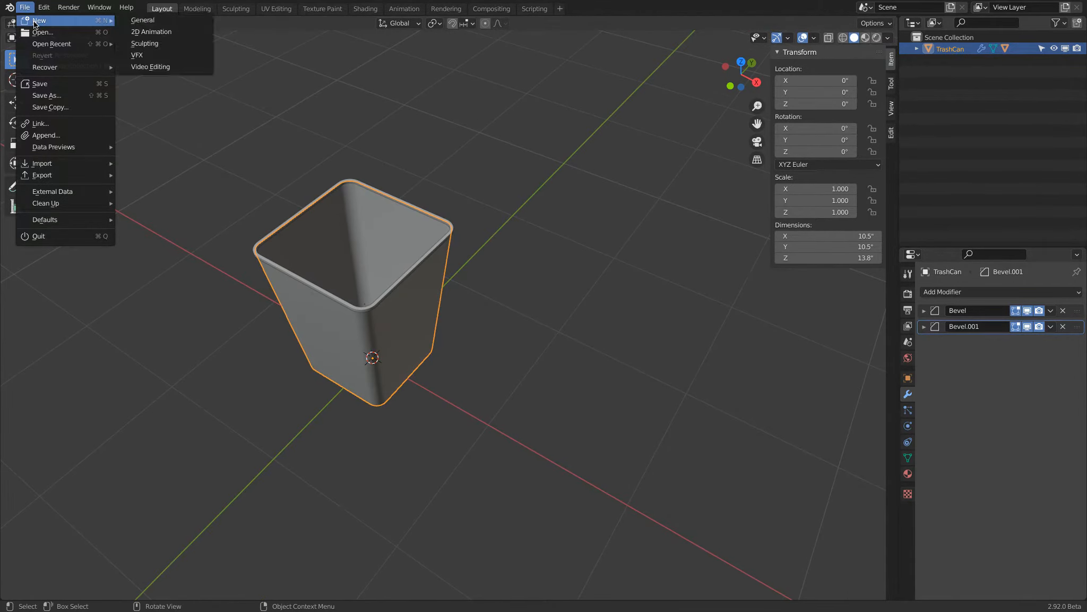
{"action": "left_click", "coordinate": [143, 21]}
{"action": "left_click", "coordinate": [505, 325]}
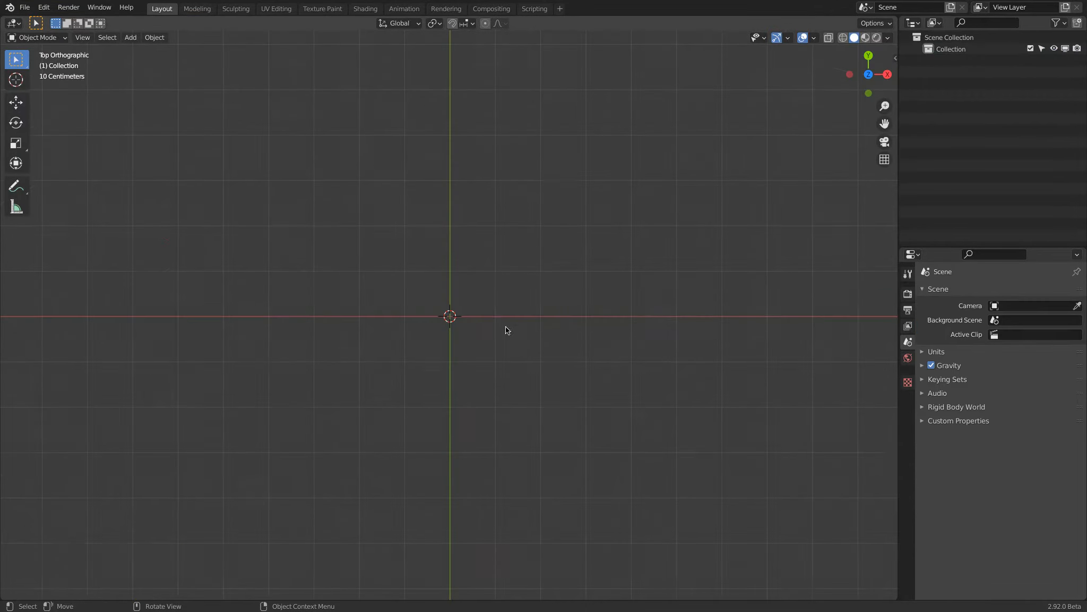
Set the scene's unit system to Imperial and its length unit to Inches.
{"action": "left_click", "coordinate": [923, 351]}
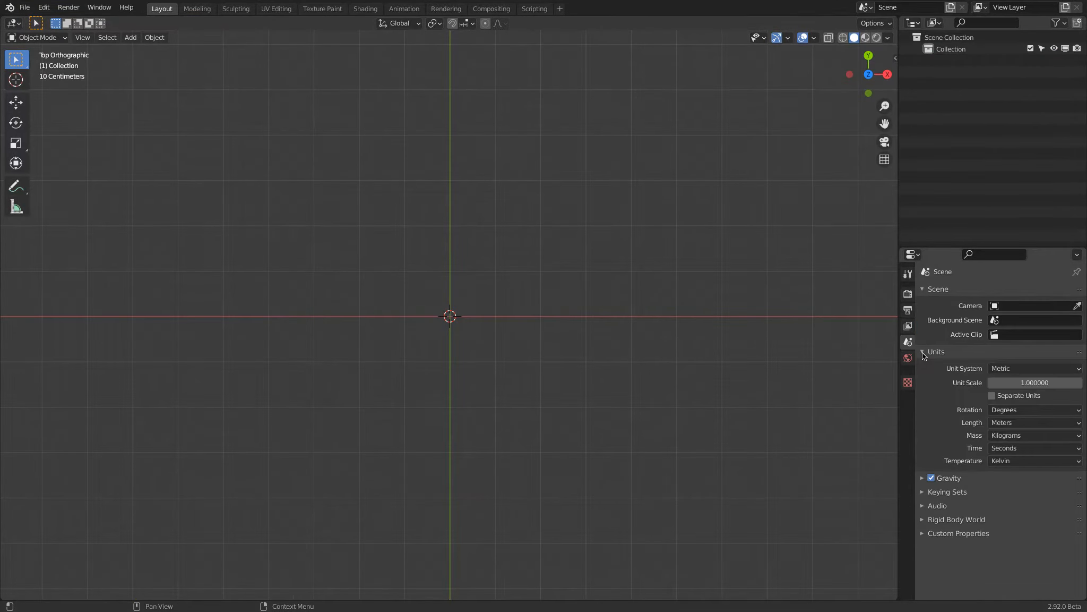
{"action": "left_click", "coordinate": [1012, 369]}
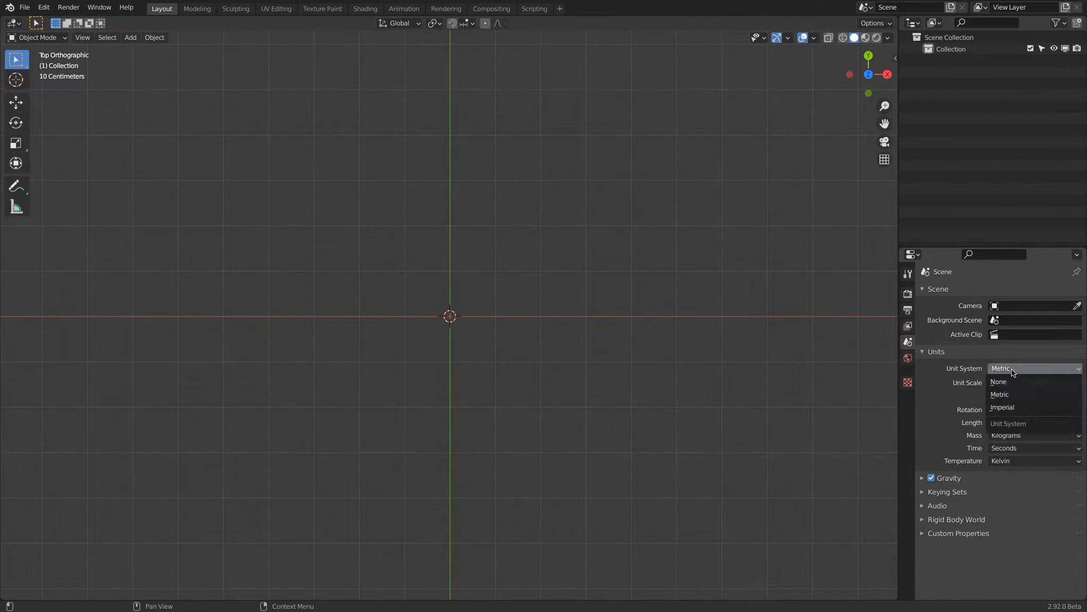
{"action": "left_click", "coordinate": [1025, 407]}
{"action": "left_click", "coordinate": [1026, 423]}
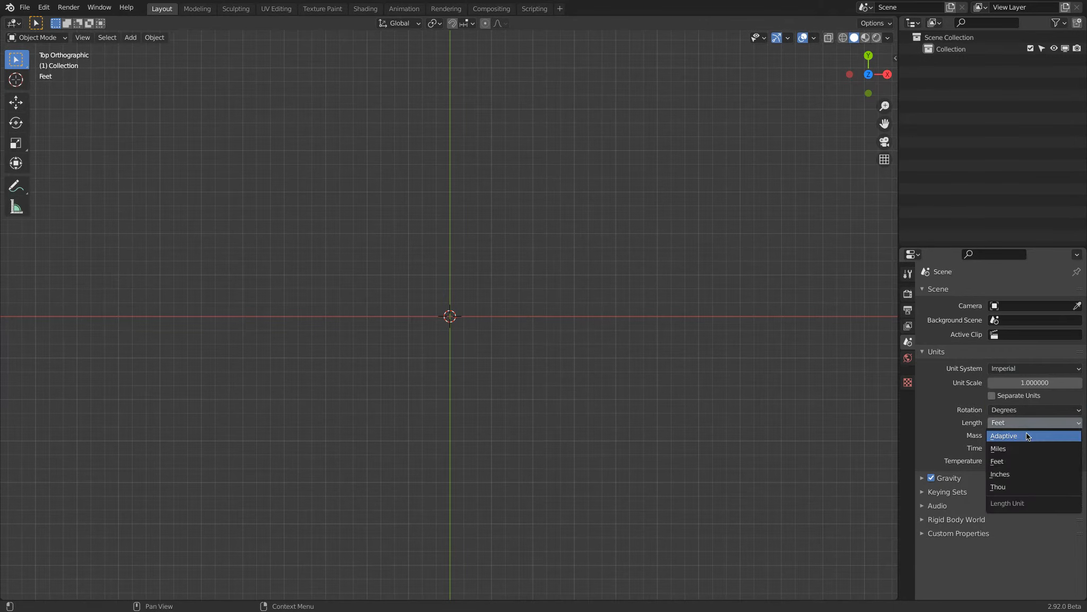
{"action": "left_click", "coordinate": [1028, 474]}
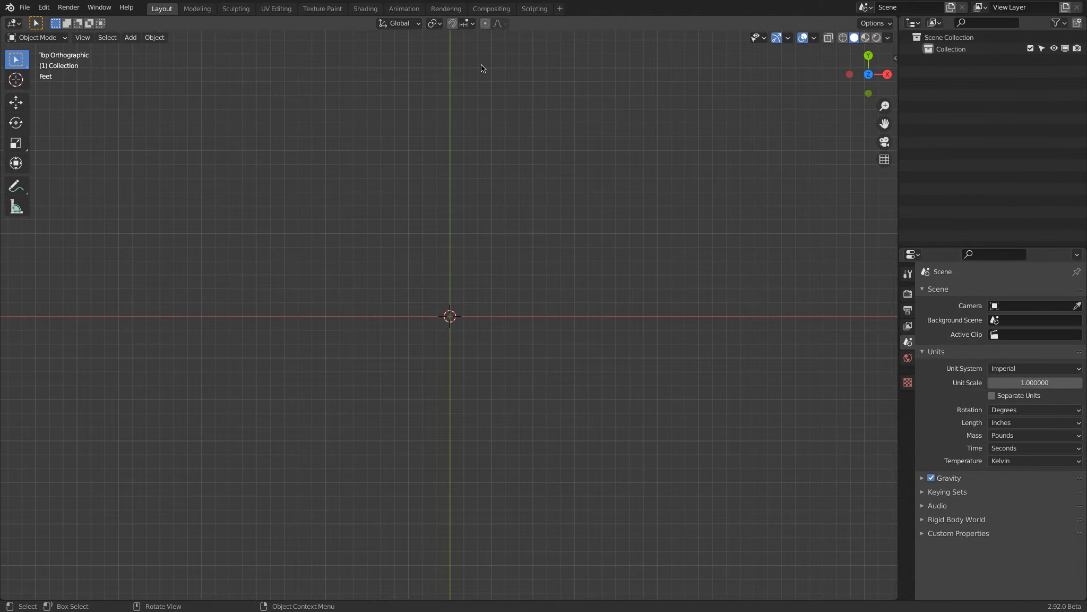
Add a cube mesh to the scene.
{"action": "left_click", "coordinate": [130, 37]}
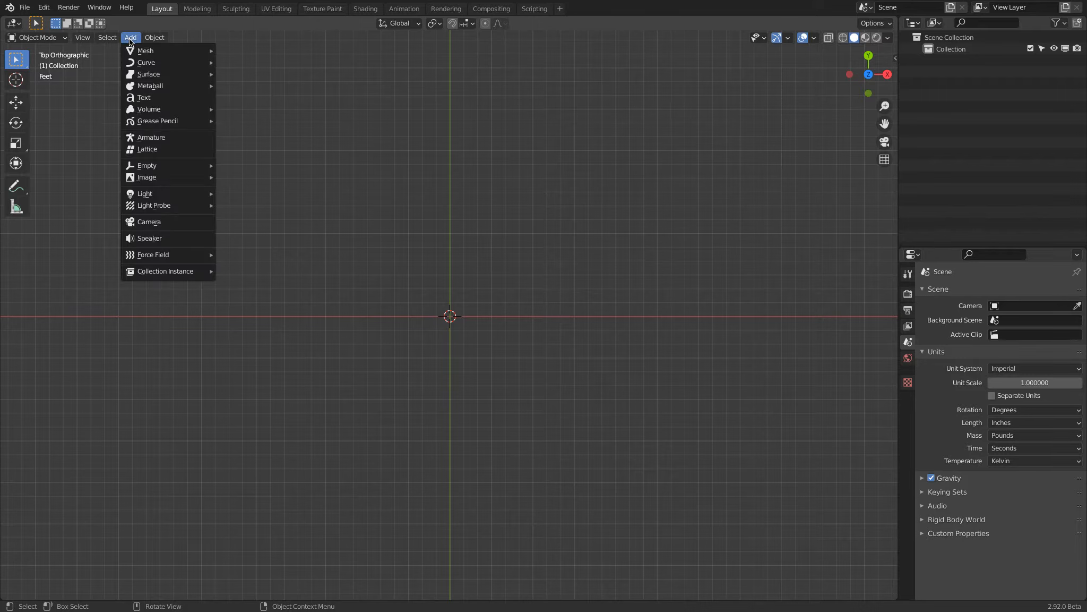
{"action": "mouse_move", "coordinate": [137, 51]}
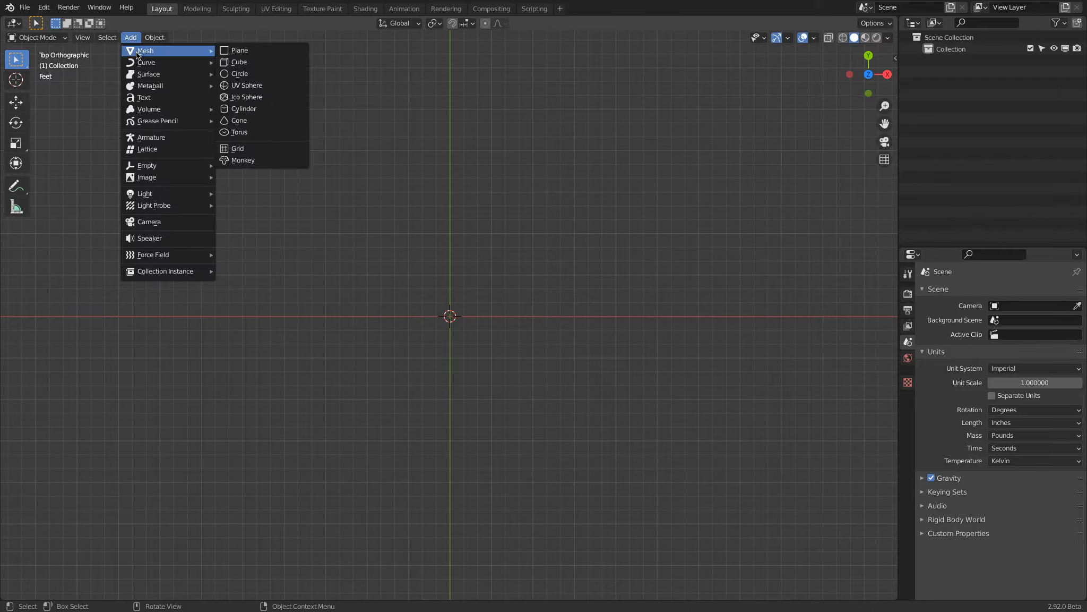
{"action": "left_click", "coordinate": [234, 64]}
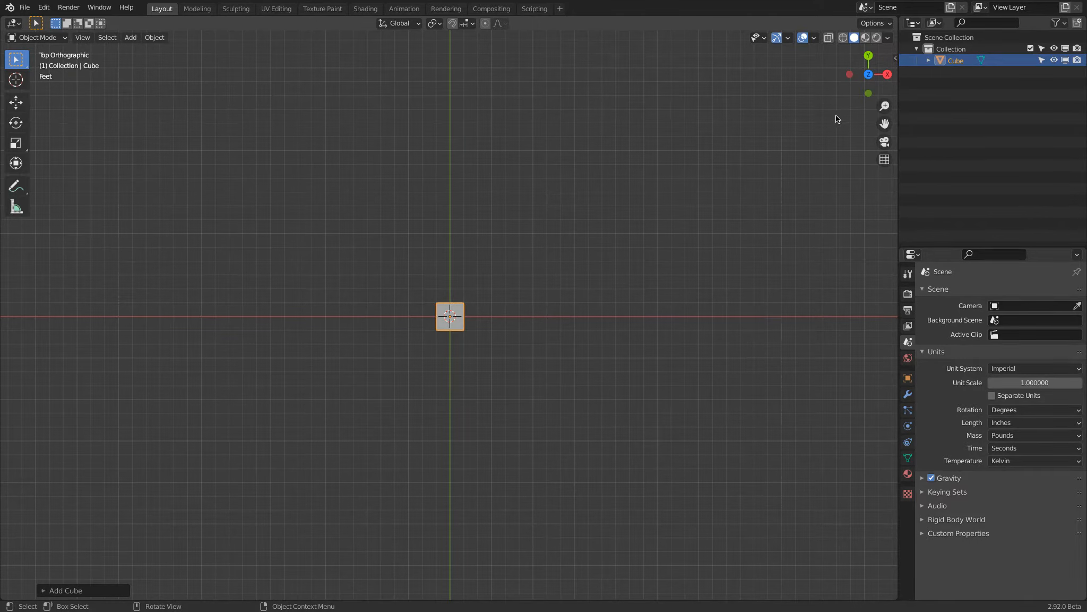
Set the cube's dimensions to 10.5 in in X, 10.5 in in Y and 13.5 in in Z.
{"action": "key", "text": "n"}
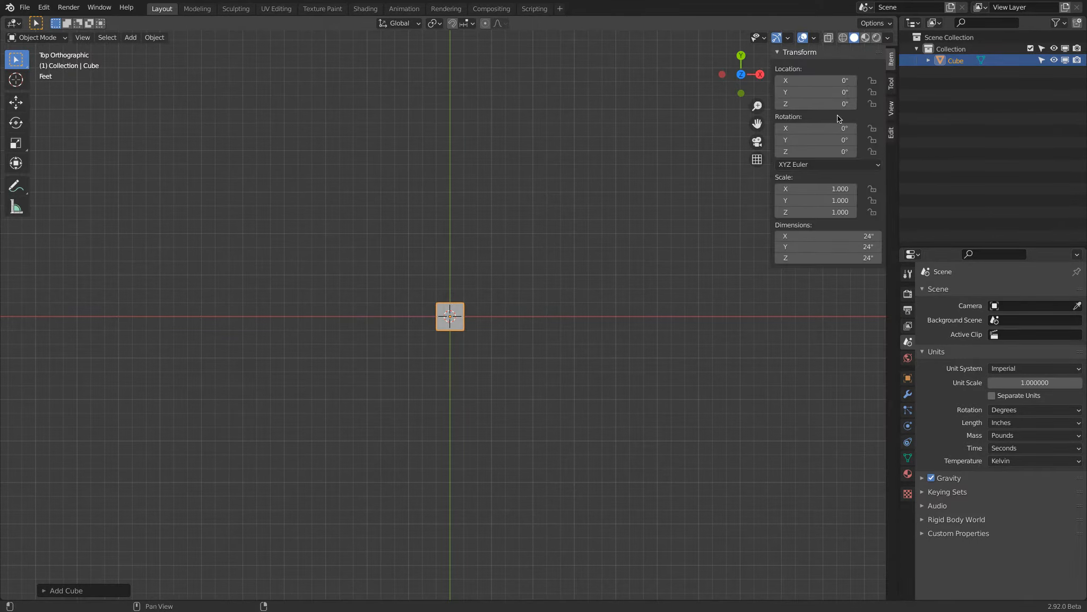
{"action": "left_click", "coordinate": [830, 239]}
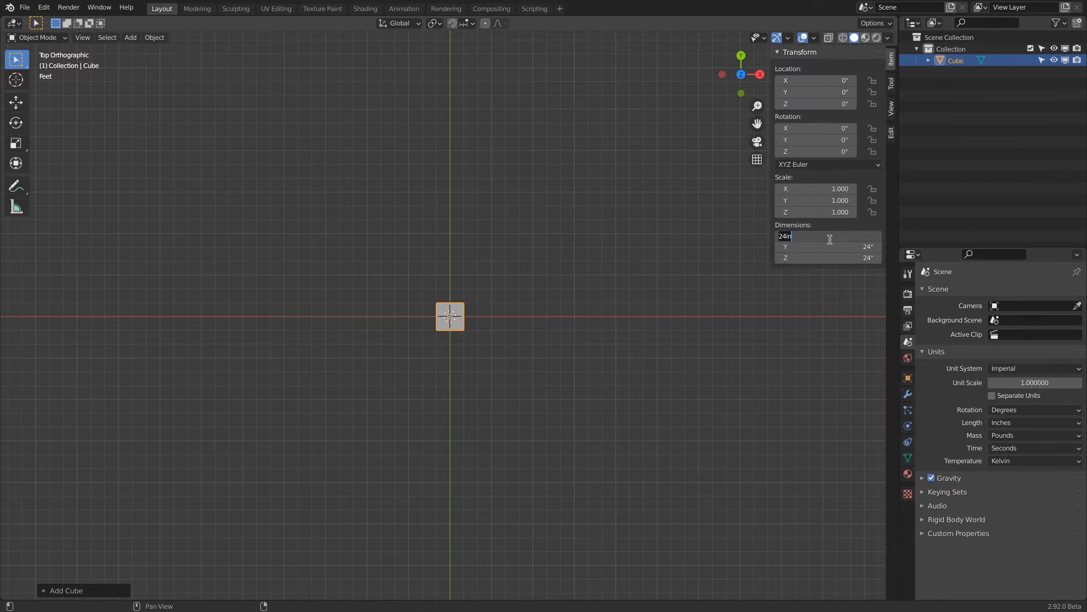
{"action": "type", "text": "10.5"}
{"action": "key", "text": "Tab"}
{"action": "type", "text": "10"}
{"action": "key", "text": "Tab"}
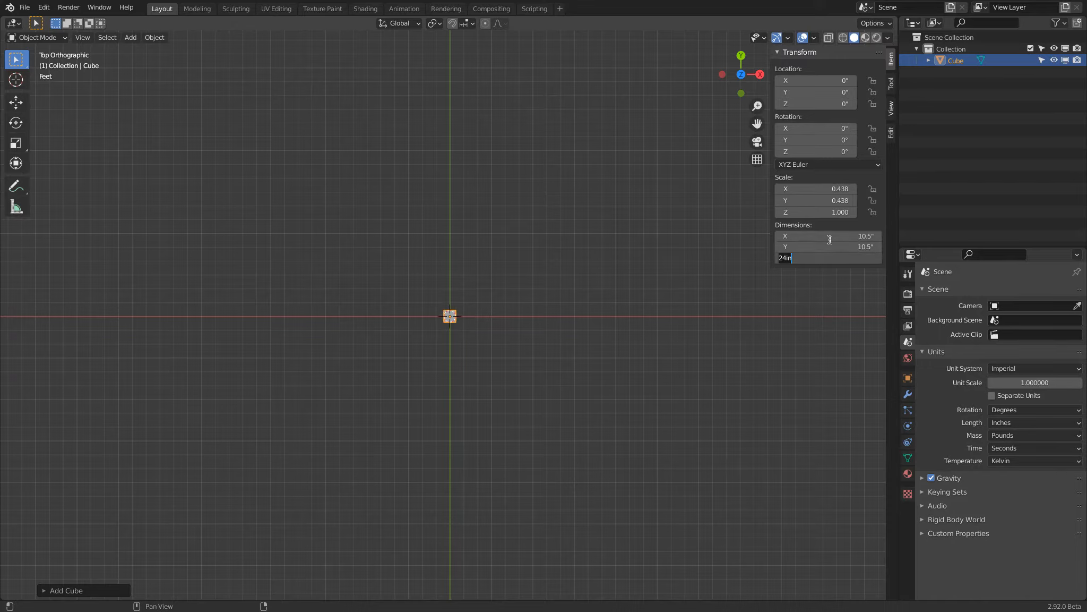
{"action": "type", "text": "13.5"}
{"action": "key", "text": "Return"}
Apply the cube's scale.
{"action": "middle_click_drag", "start_coordinate": [503, 332], "coordinate": [494, 196]}
{"action": "left_click", "coordinate": [154, 39]}
{"action": "mouse_move", "coordinate": [166, 98]}
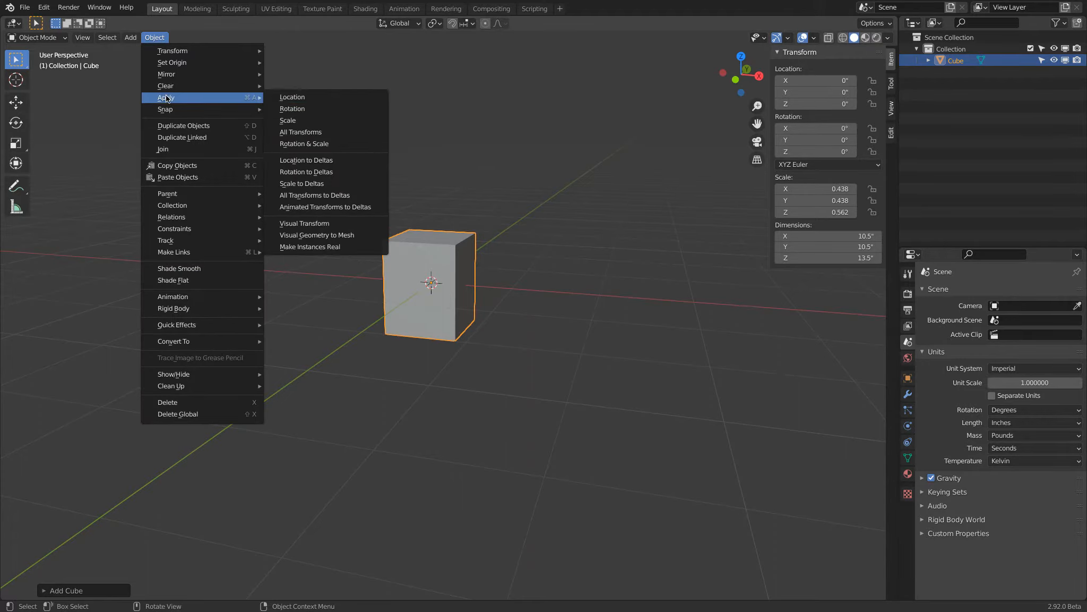
{"action": "left_click", "coordinate": [356, 120]}
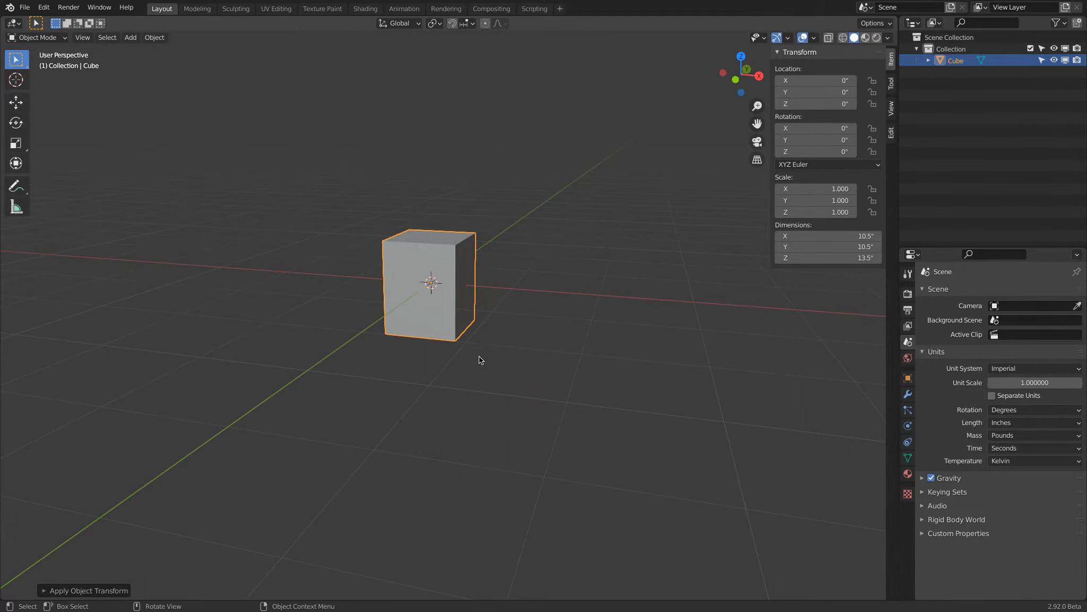
In Edit Mode, select two diagonally opposite vertices of the cube's bottom face and snap the 3D cursor to the selection.
{"action": "middle_click_drag", "start_coordinate": [479, 360], "coordinate": [452, 313]}
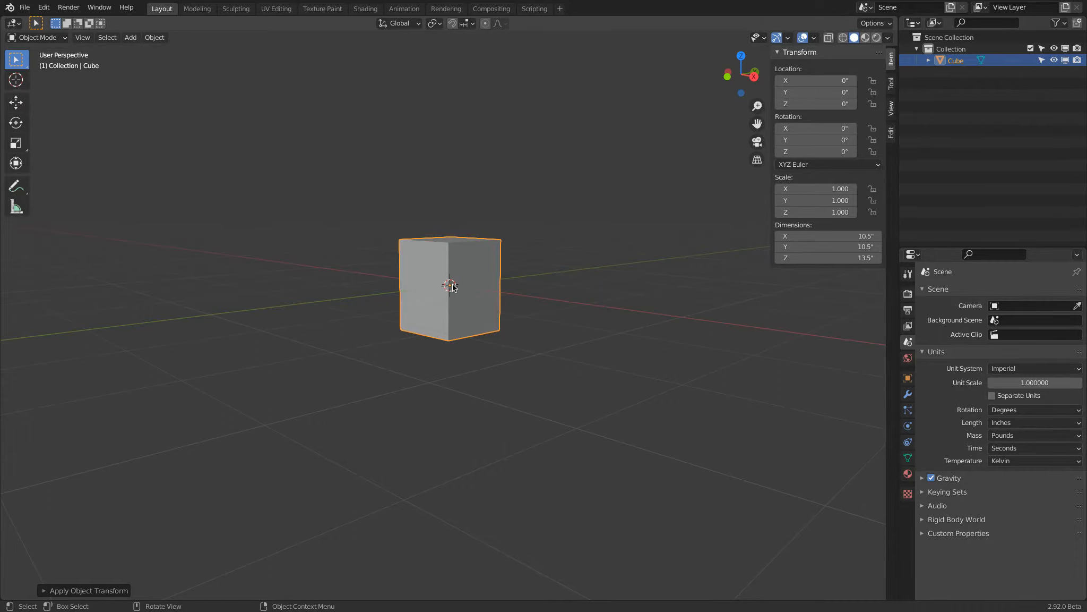
{"action": "middle_click_drag", "start_coordinate": [455, 321], "coordinate": [426, 238]}
{"action": "left_click", "coordinate": [35, 37]}
{"action": "left_click", "coordinate": [31, 62]}
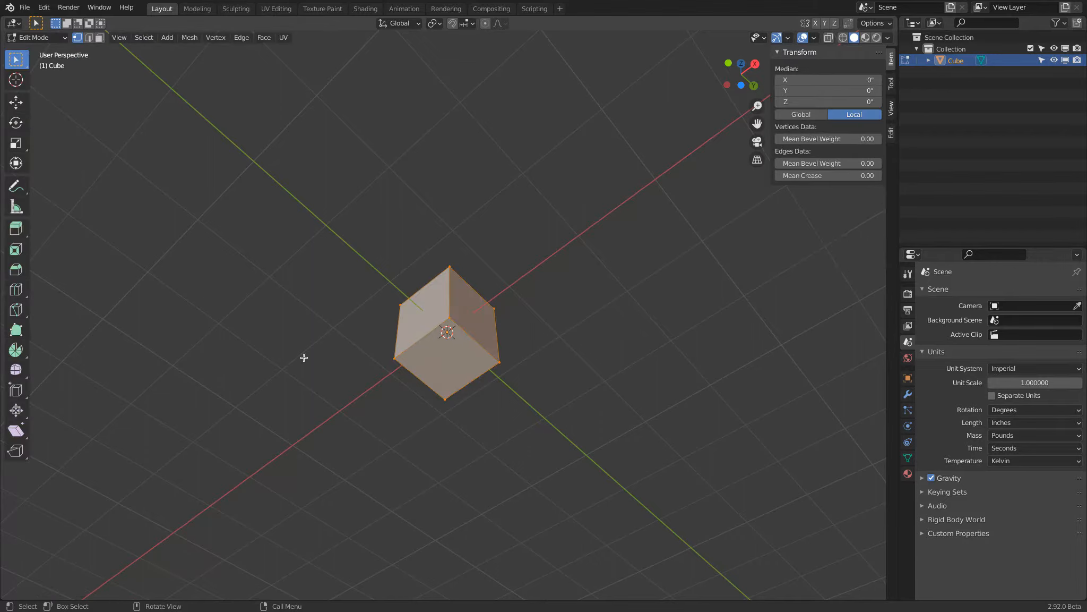
{"action": "left_click", "coordinate": [448, 370]}
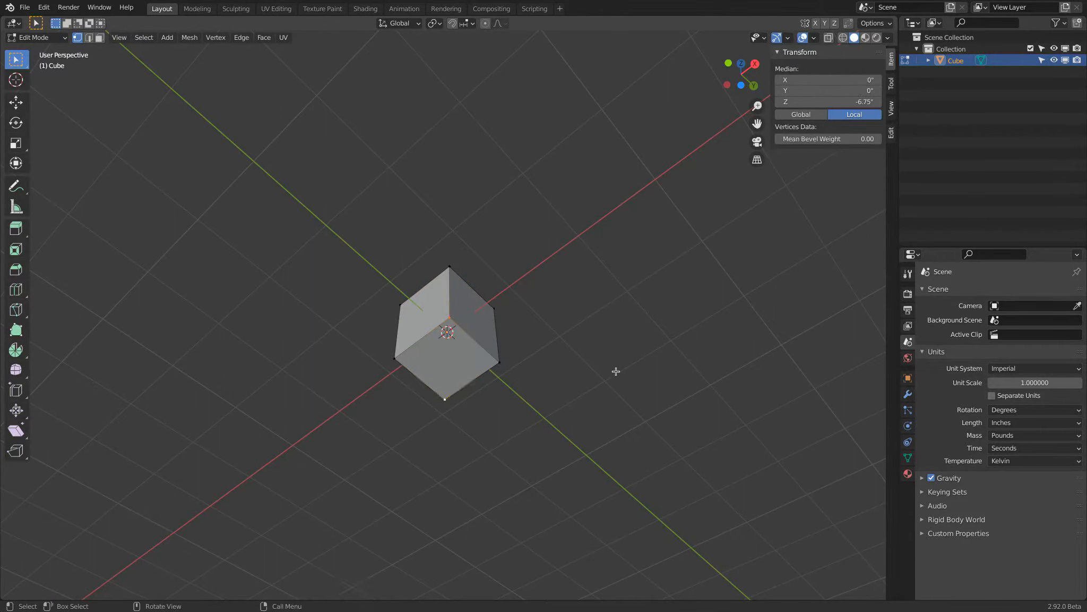
{"action": "middle_click_drag", "start_coordinate": [550, 326], "coordinate": [525, 308]}
{"action": "key", "text": "shift+s"}
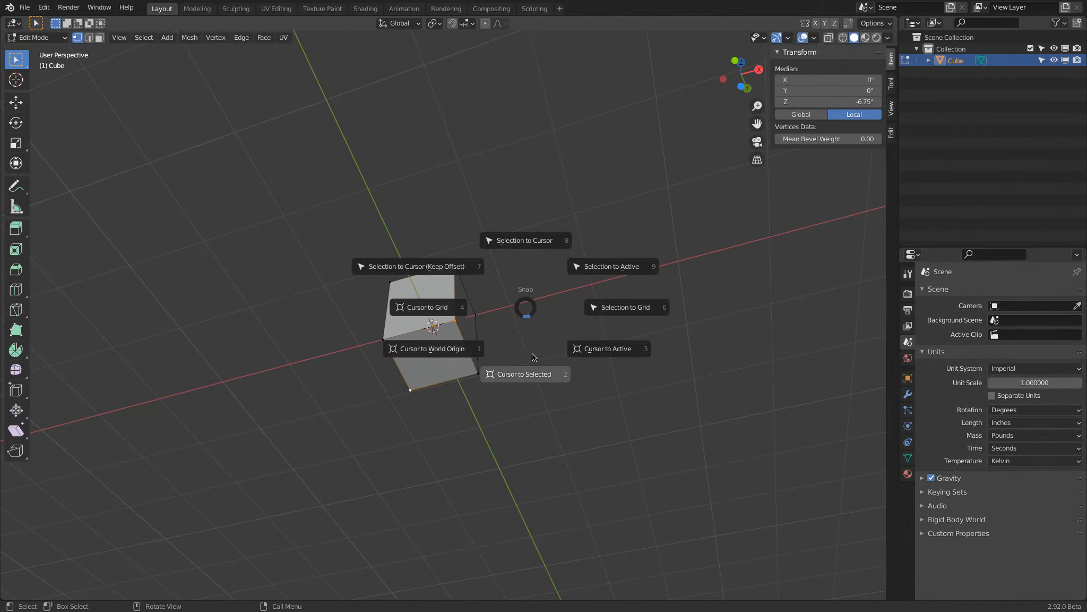
{"action": "left_click", "coordinate": [534, 375]}
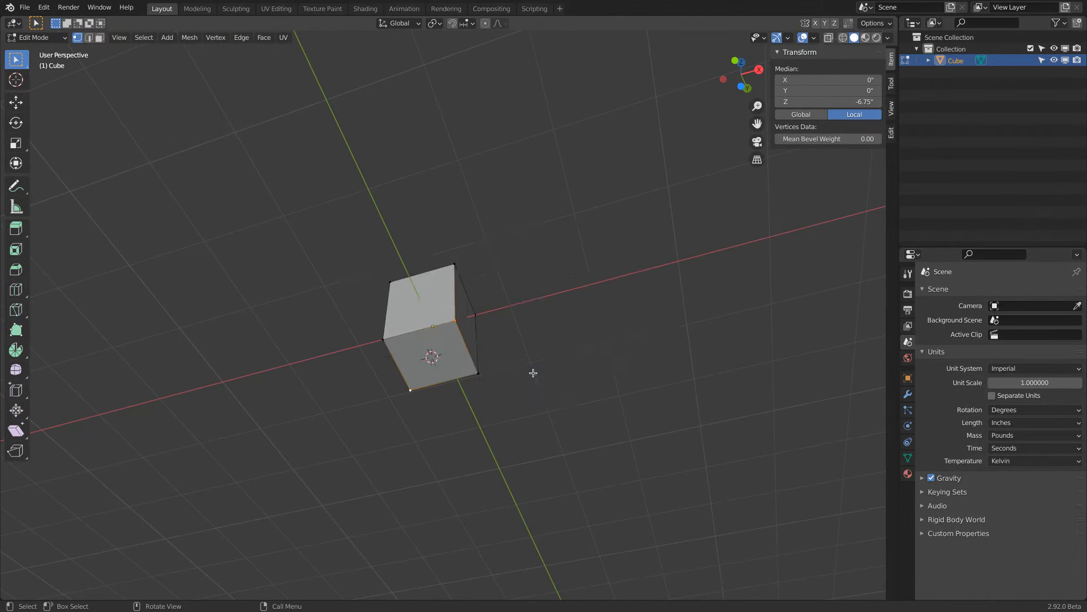
Return to Object Mode and set the cube's origin to the 3D cursor.
{"action": "left_click", "coordinate": [51, 39]}
{"action": "left_click", "coordinate": [51, 54]}
{"action": "middle_click_drag", "start_coordinate": [497, 177], "coordinate": [489, 249]}
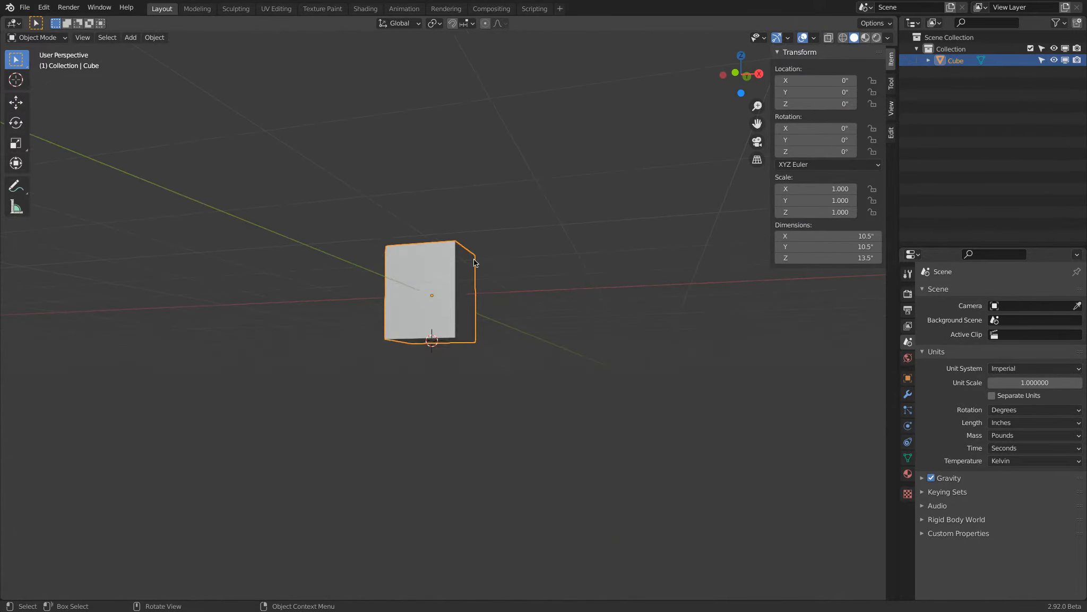
{"action": "right_click", "coordinate": [419, 271]}
{"action": "mouse_move", "coordinate": [419, 271]}
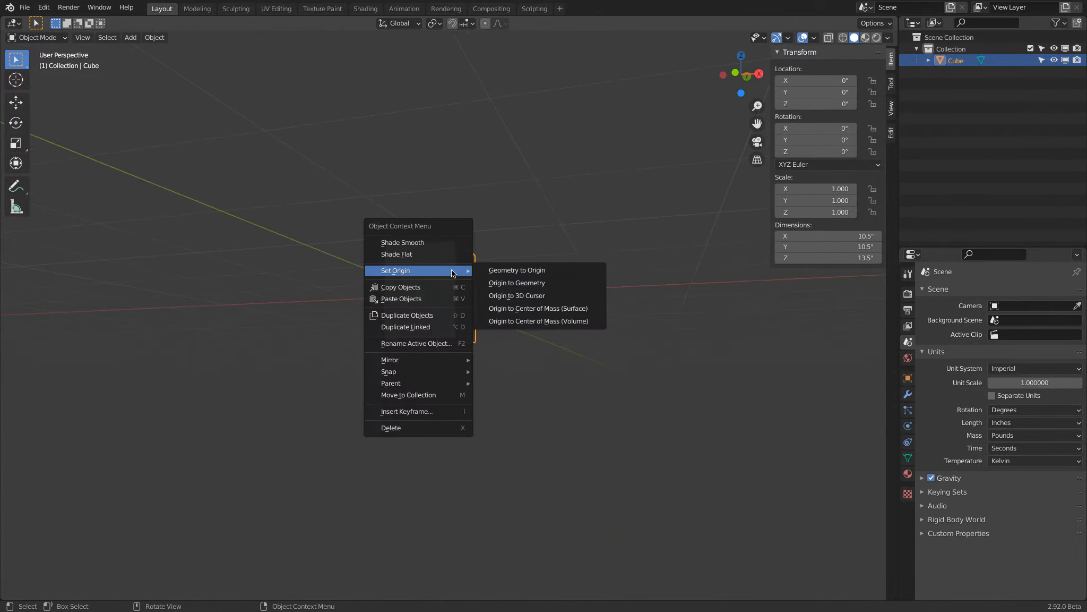
{"action": "left_click", "coordinate": [578, 295]}
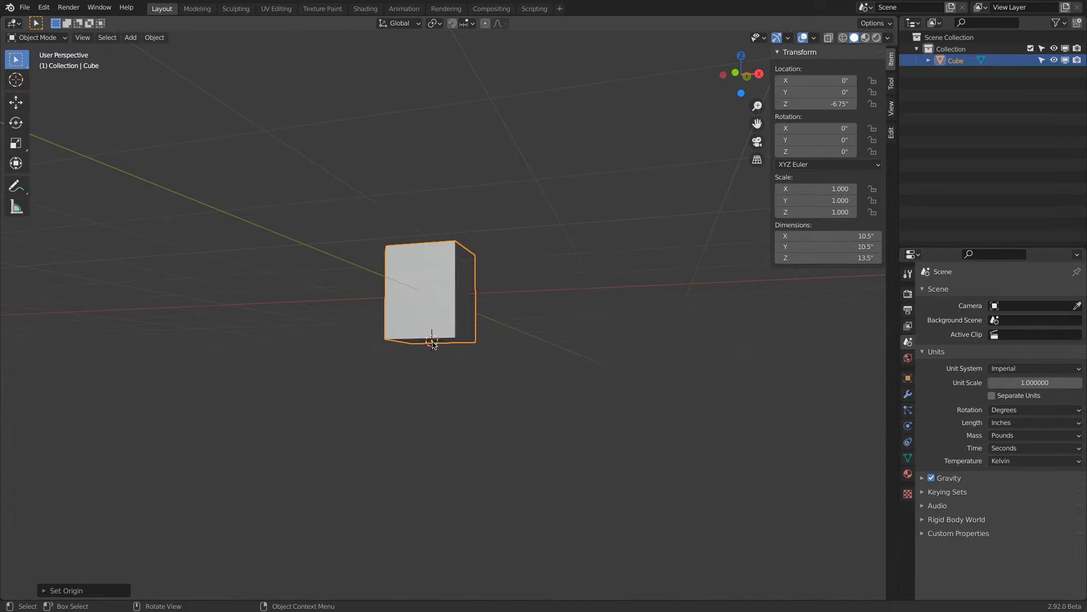
Set the cube's Z location to 0.
{"action": "left_click", "coordinate": [817, 105]}
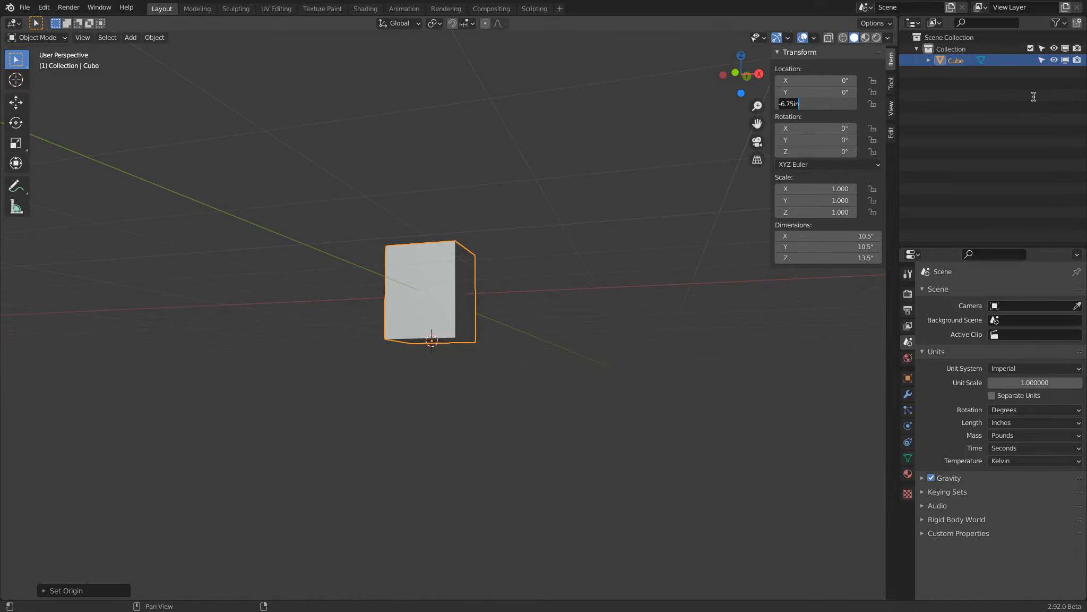
{"action": "type", "text": "0"}
{"action": "key", "text": "Return"}
Snap the 3D cursor back to the world origin.
{"action": "middle_click_drag", "start_coordinate": [657, 326], "coordinate": [418, 311]}
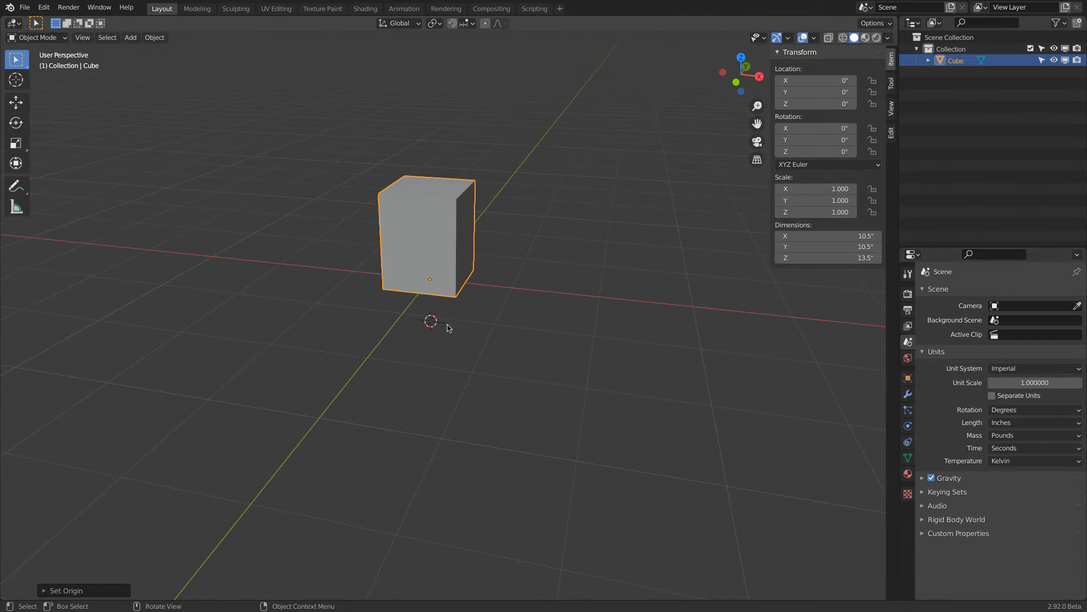
{"action": "key", "text": "shift+s"}
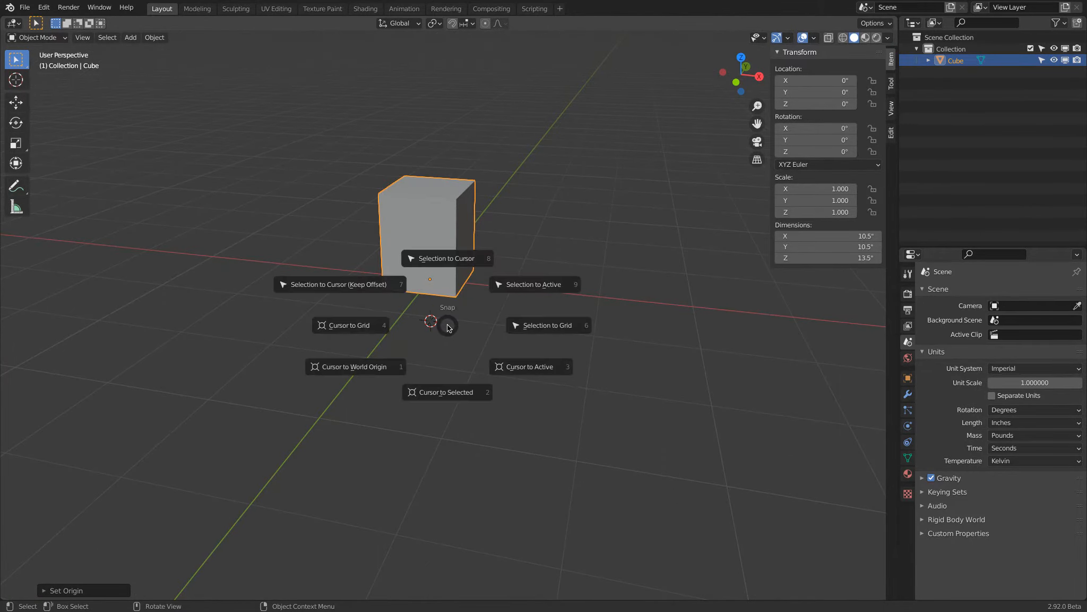
{"action": "left_click", "coordinate": [374, 371]}
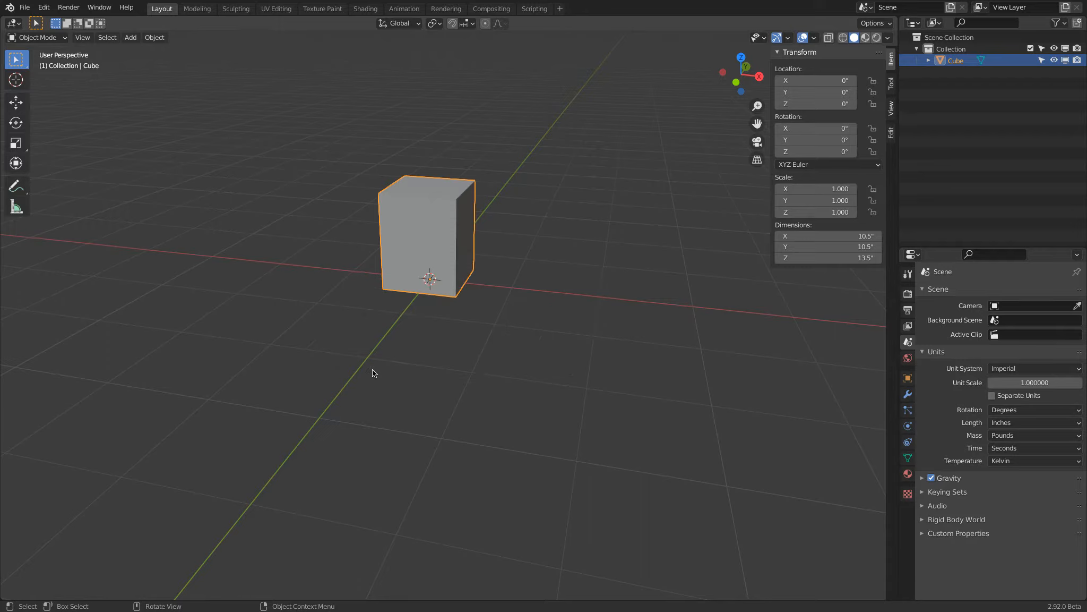
In Edit Mode, select the cube's top face with face selection and delete it.
{"action": "left_click", "coordinate": [54, 39]}
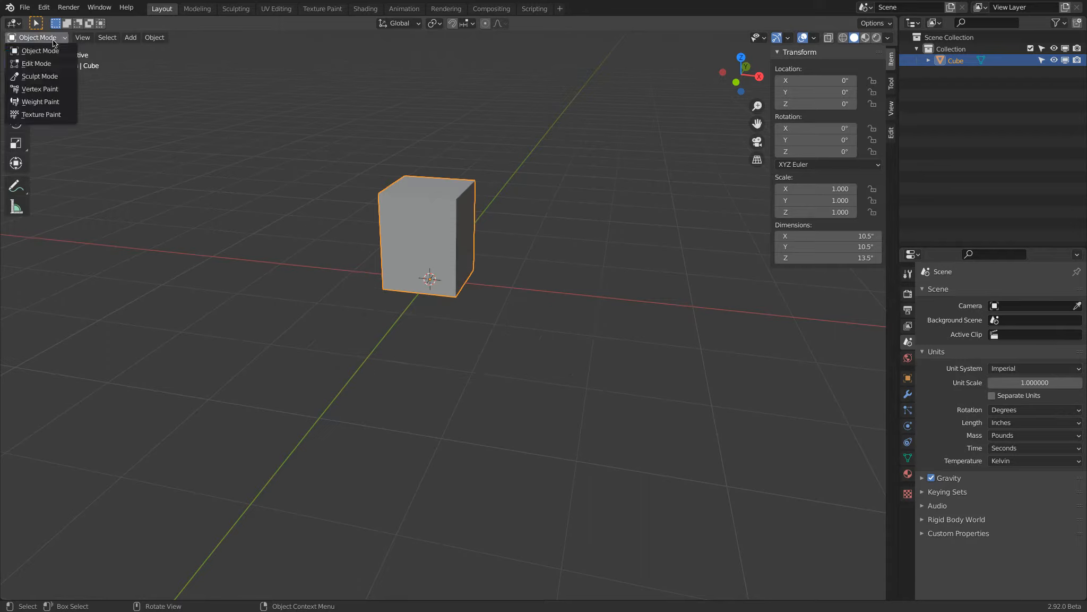
{"action": "left_click", "coordinate": [60, 63]}
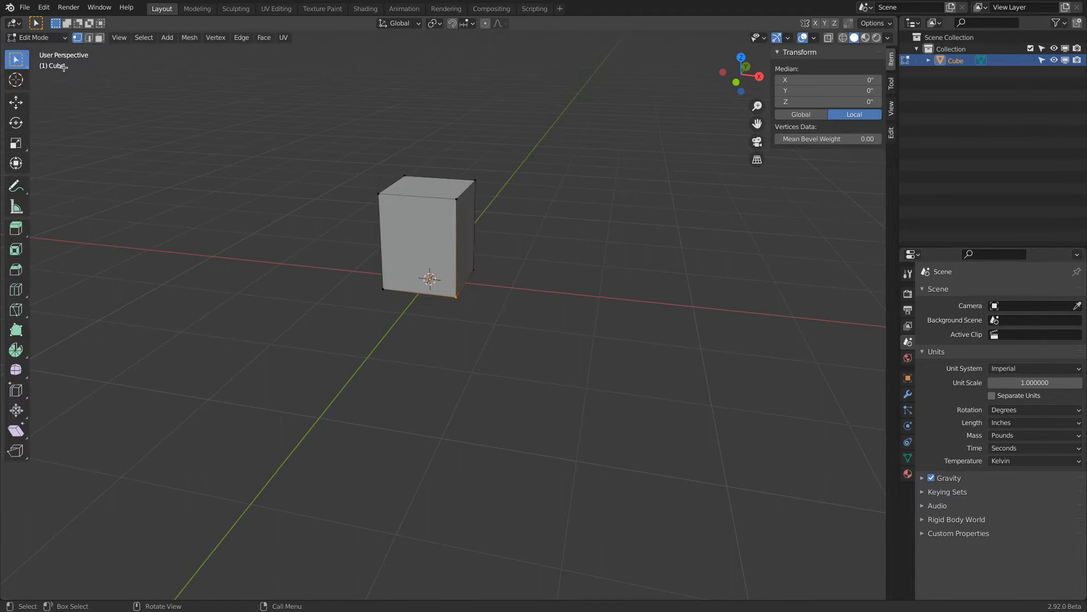
{"action": "left_click", "coordinate": [99, 39]}
{"action": "left_click", "coordinate": [429, 188]}
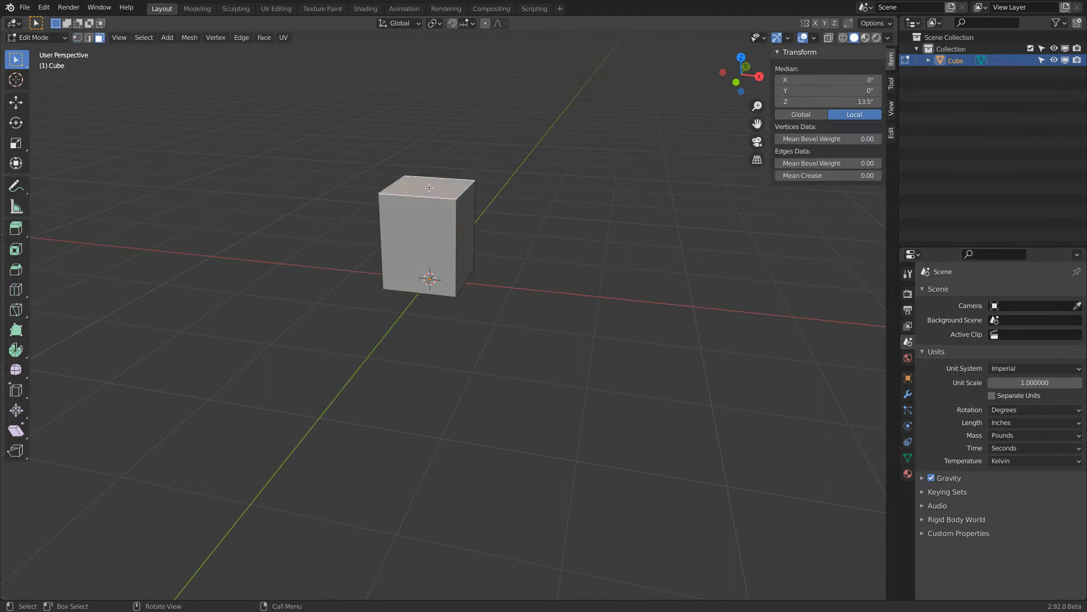
{"action": "key", "text": "x"}
{"action": "left_click", "coordinate": [378, 101]}
Switch to edge selection, select the box's bottom edge on the +Y side and turn on the edge length display.
{"action": "middle_click_drag", "start_coordinate": [377, 102], "coordinate": [340, 164]}
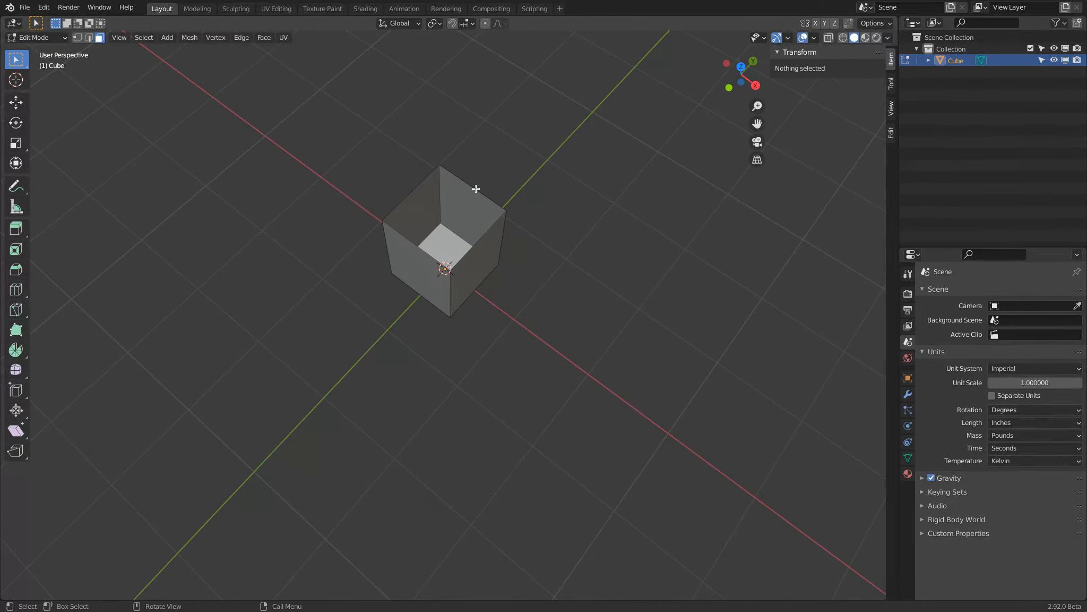
{"action": "left_click", "coordinate": [90, 40]}
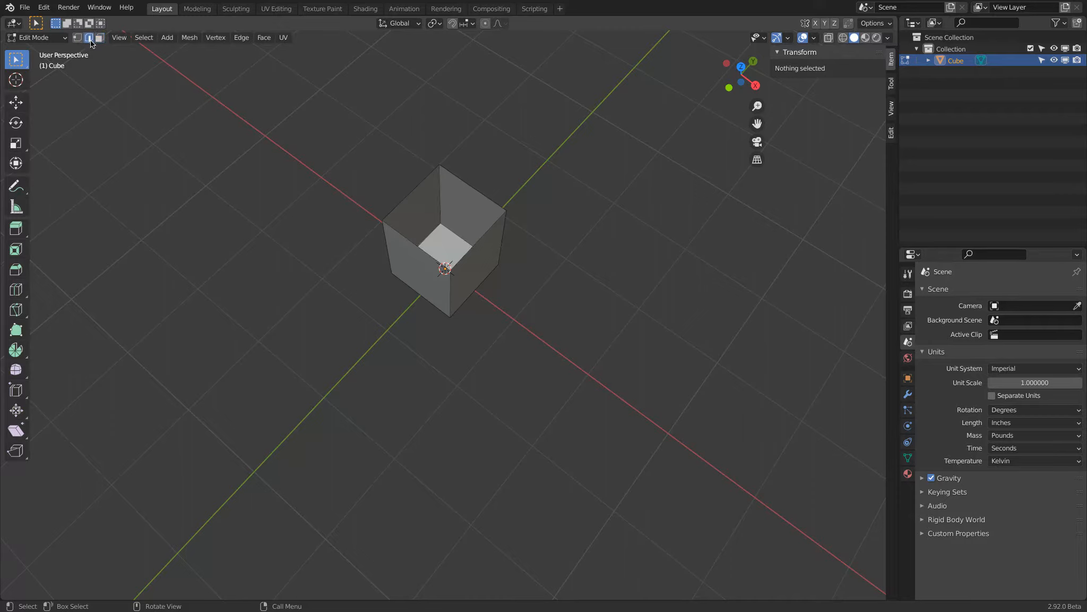
{"action": "left_click", "coordinate": [454, 177]}
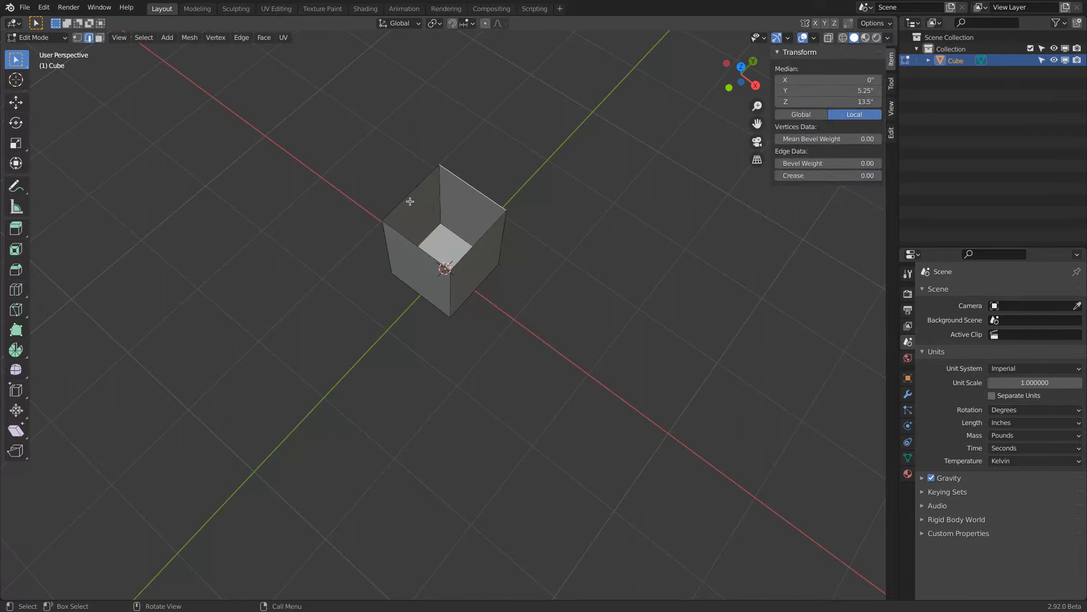
{"action": "left_click", "coordinate": [434, 233]}
{"action": "left_click", "coordinate": [457, 234]}
{"action": "middle_click_drag", "start_coordinate": [510, 214], "coordinate": [521, 233]}
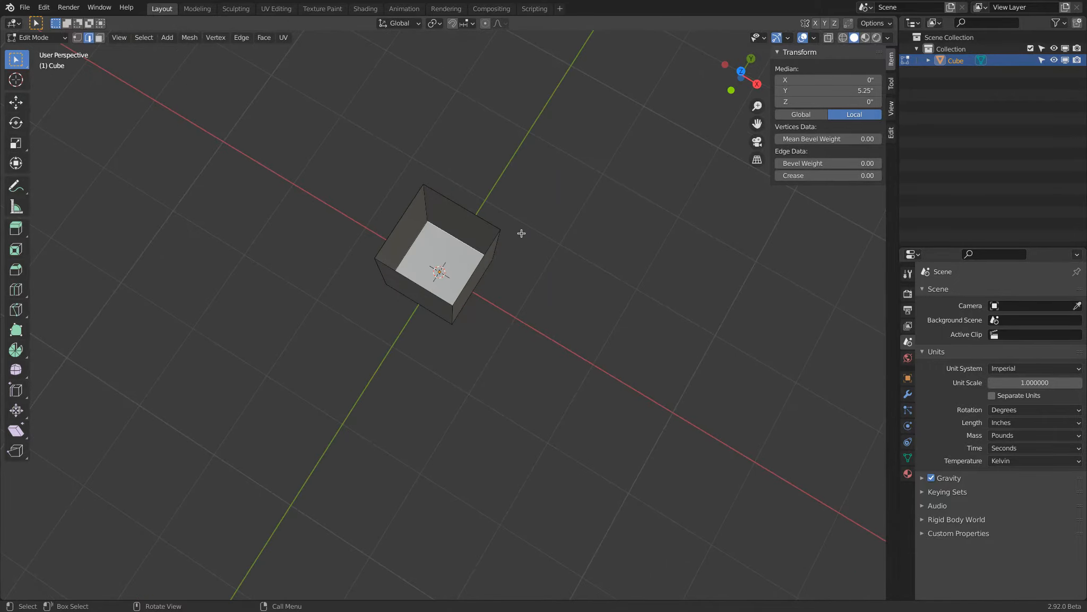
{"action": "left_click", "coordinate": [815, 38]}
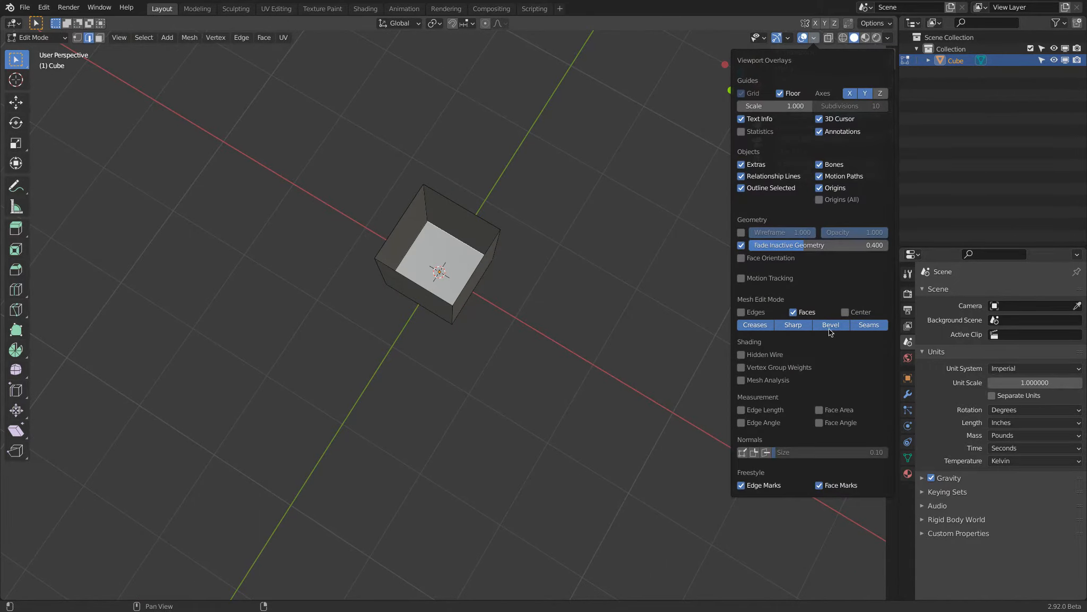
{"action": "left_click", "coordinate": [781, 415]}
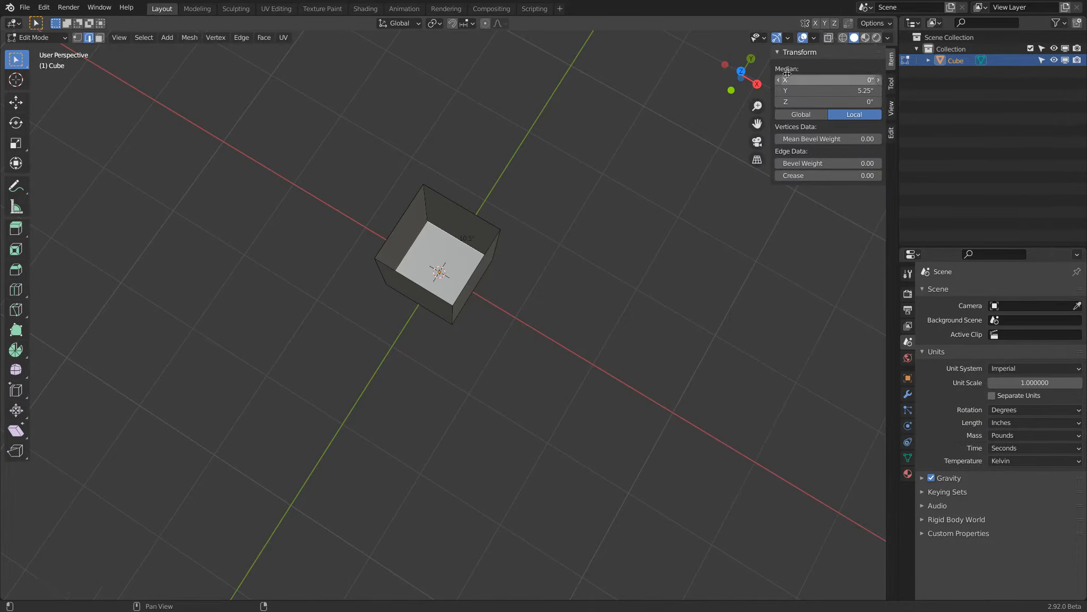
Add the remaining bottom edges to the selection and scale the box's base down to about 8 inches per side.
{"action": "middle_click_drag", "start_coordinate": [512, 353], "coordinate": [476, 246]}
{"action": "scroll", "coordinate": [445, 301], "scroll_direction": "up", "scroll_amount": 5}
{"action": "left_click", "coordinate": [426, 290], "text": "shift"}
{"action": "left_click", "coordinate": [479, 286], "text": "shift"}
{"action": "left_click", "coordinate": [360, 404], "text": "shift"}
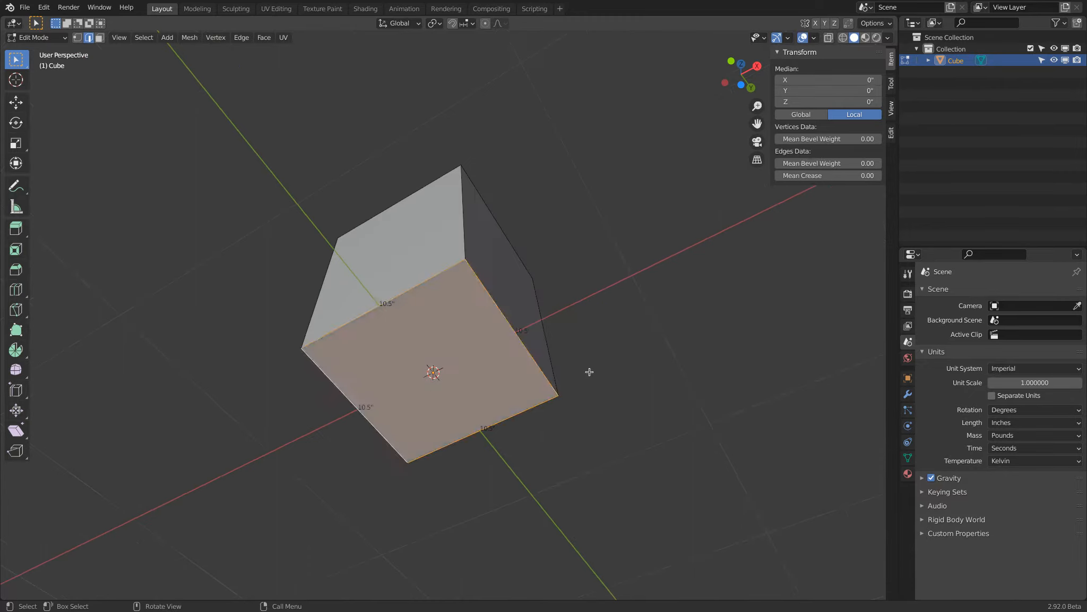
{"action": "key", "text": "s"}
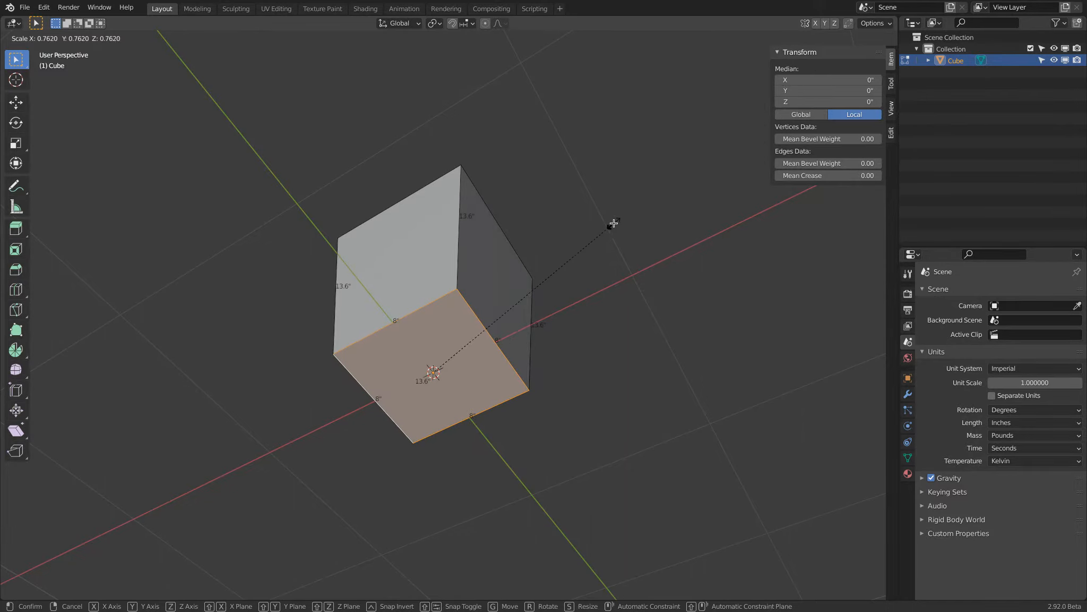
{"action": "left_click", "coordinate": [613, 223]}
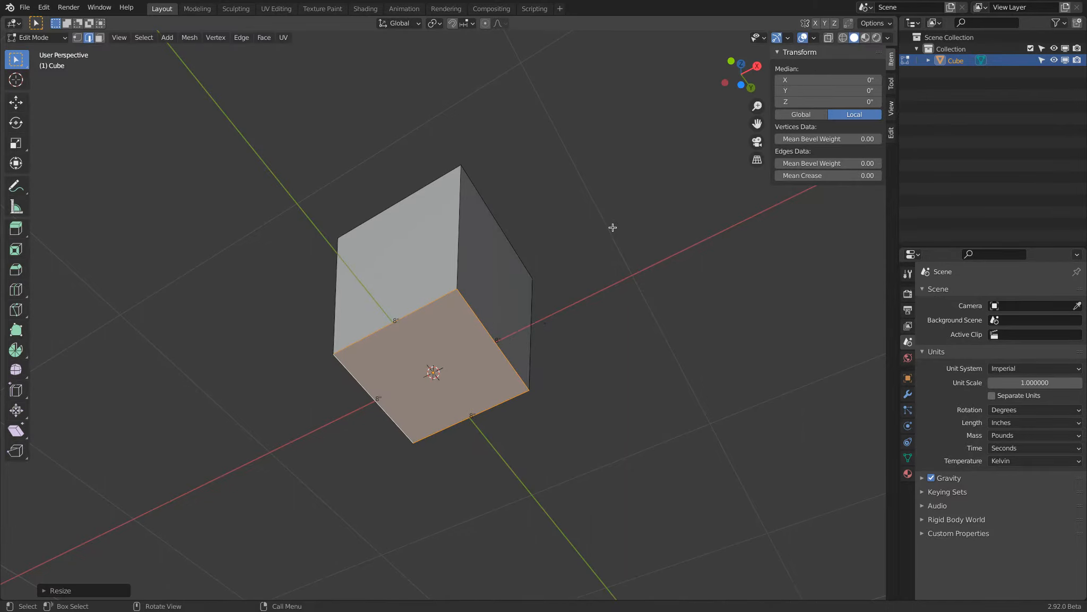
From the top view in wireframe shading, scale the base up slightly to about 8.09 inches per side.
{"action": "left_click", "coordinate": [741, 65]}
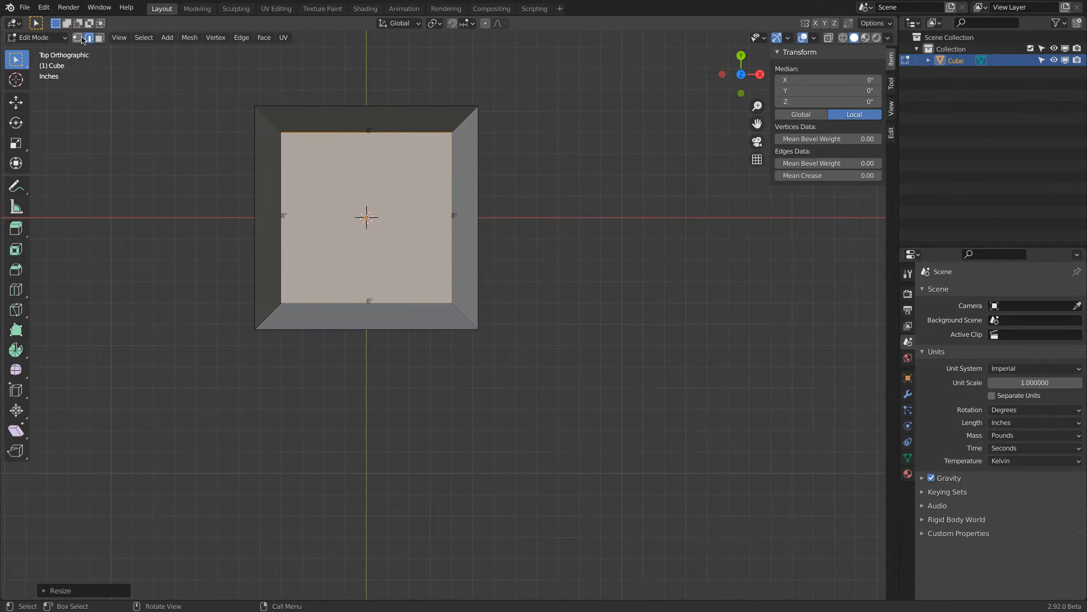
{"action": "left_click", "coordinate": [844, 39]}
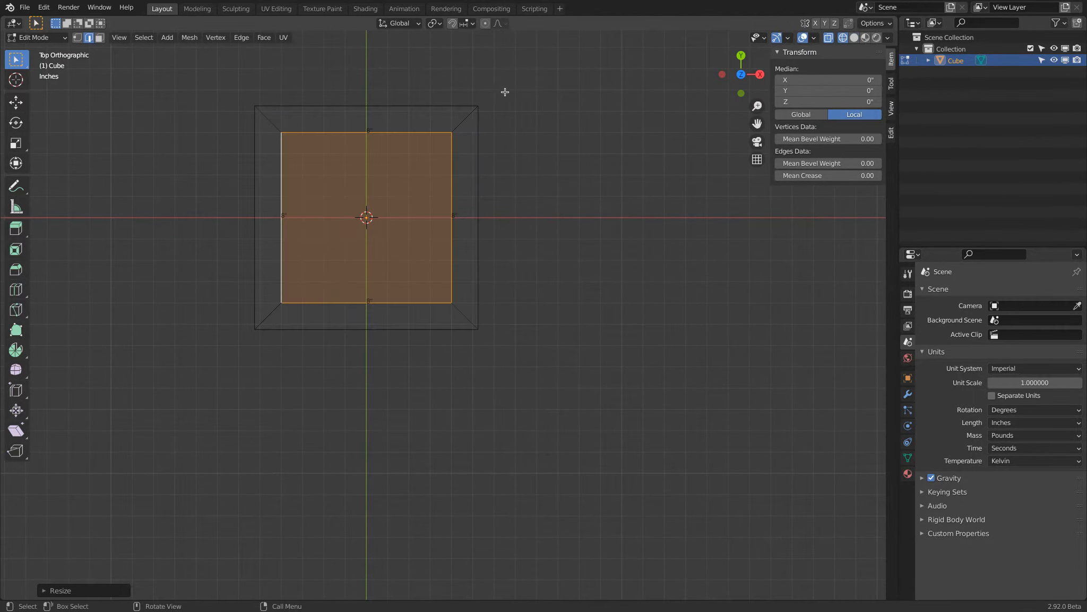
{"action": "key", "text": "s"}
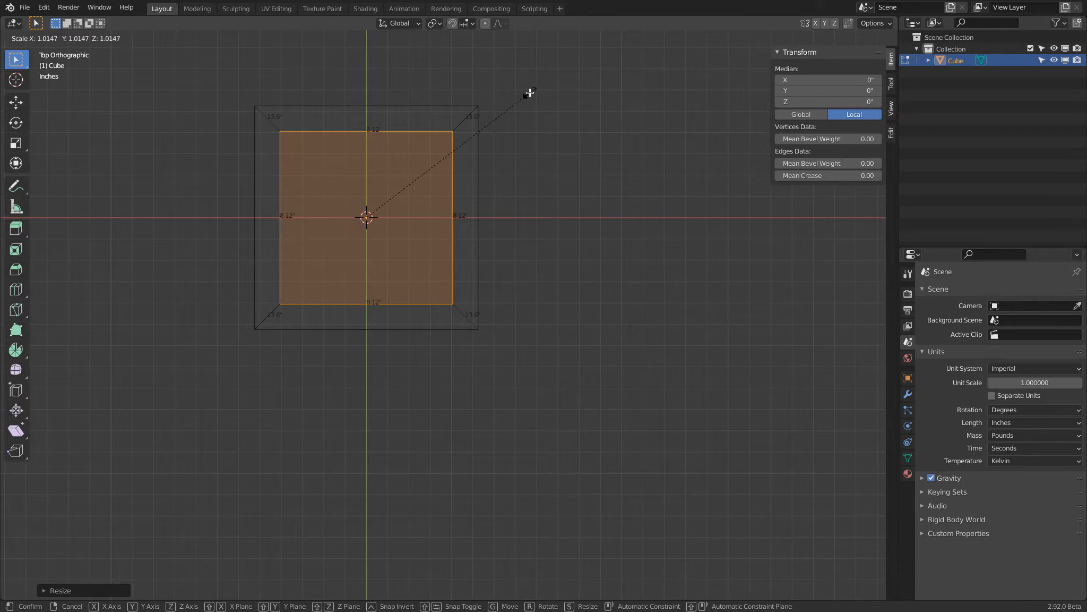
{"action": "left_click", "coordinate": [526, 94]}
{"action": "scroll", "coordinate": [444, 114], "scroll_direction": "up", "scroll_amount": 4}
{"action": "middle_click_drag", "start_coordinate": [545, 92], "coordinate": [553, 96], "text": "shift"}
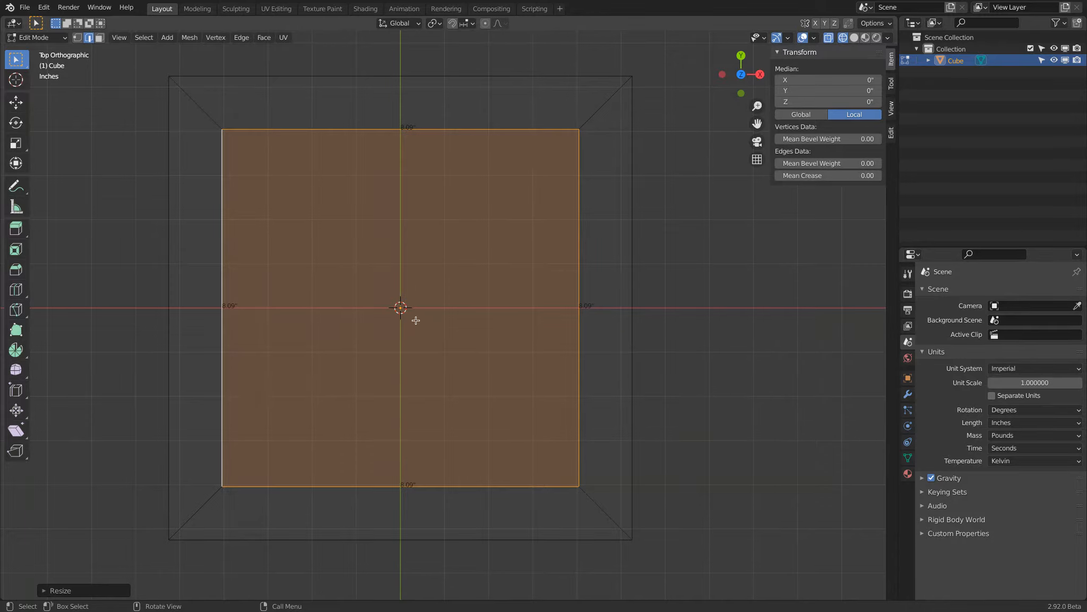
{"action": "key", "text": "s"}
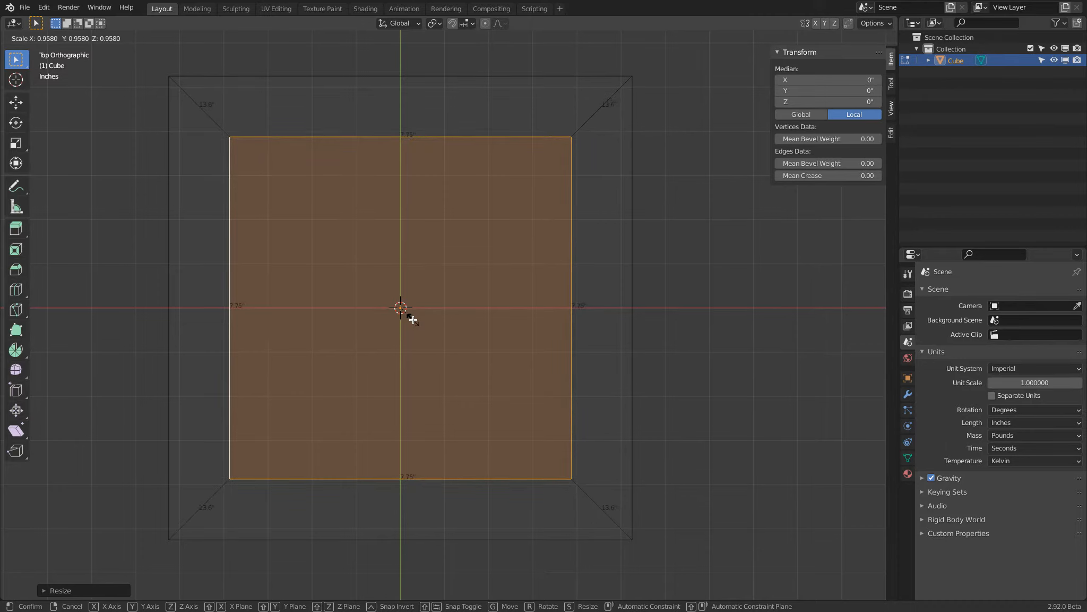
{"action": "right_click", "coordinate": [414, 321]}
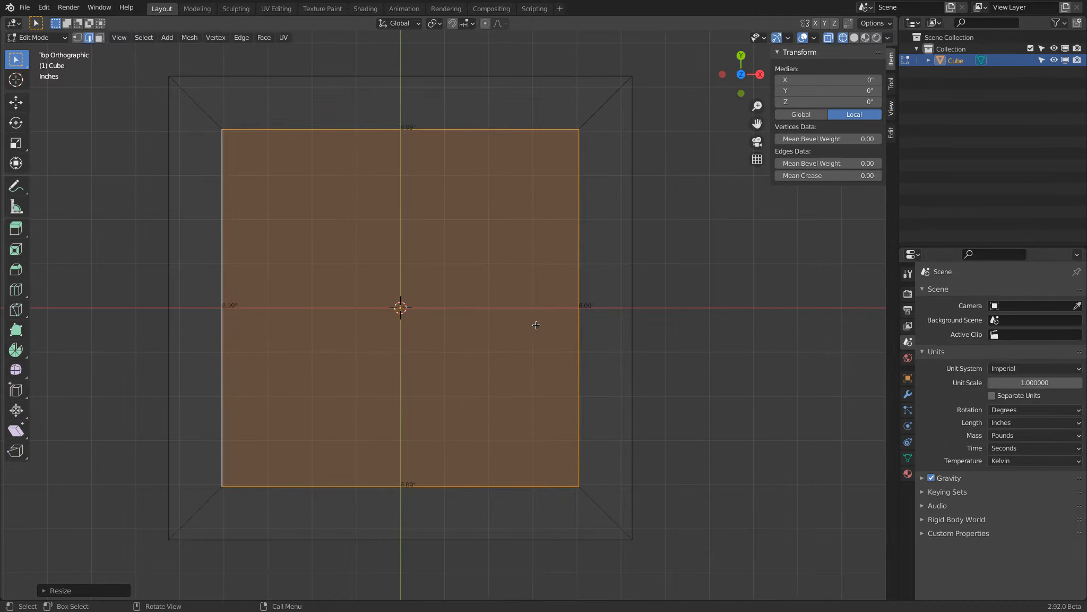
{"action": "key", "text": "s"}
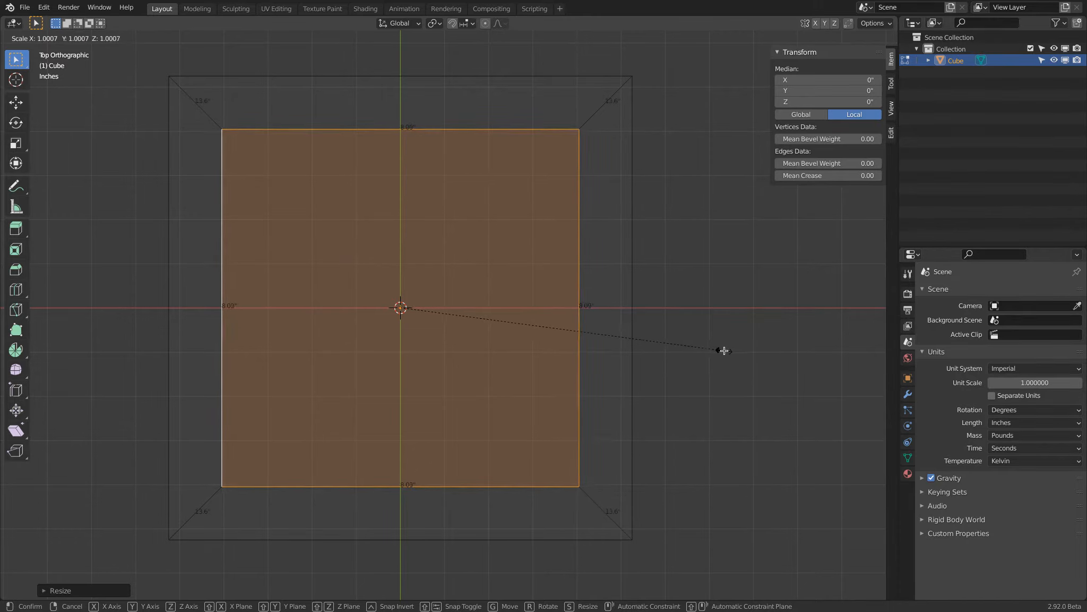
{"action": "right_click", "coordinate": [743, 367]}
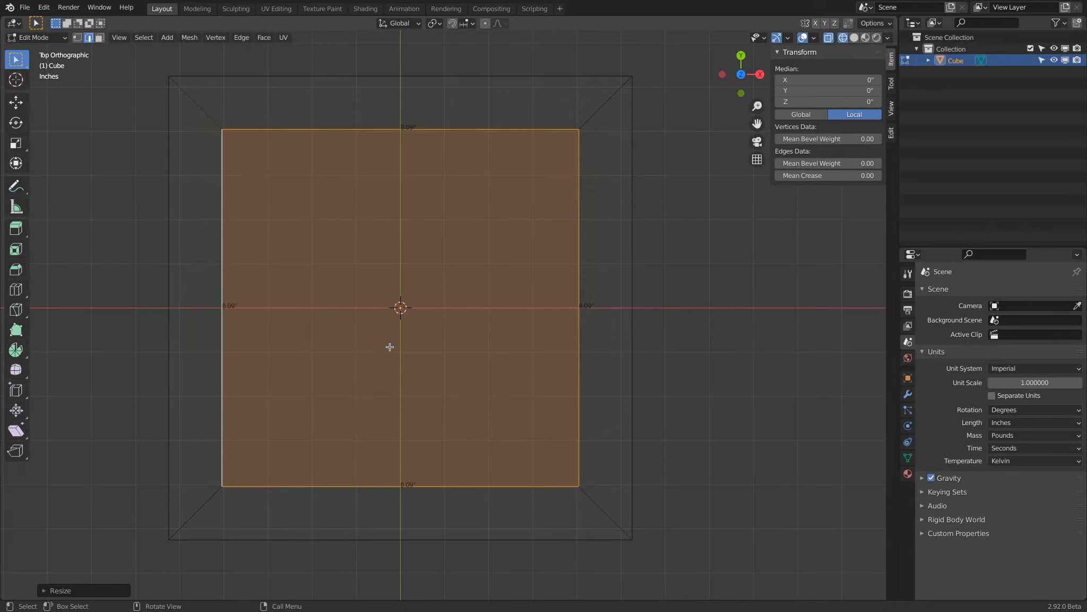
{"action": "key", "text": "s"}
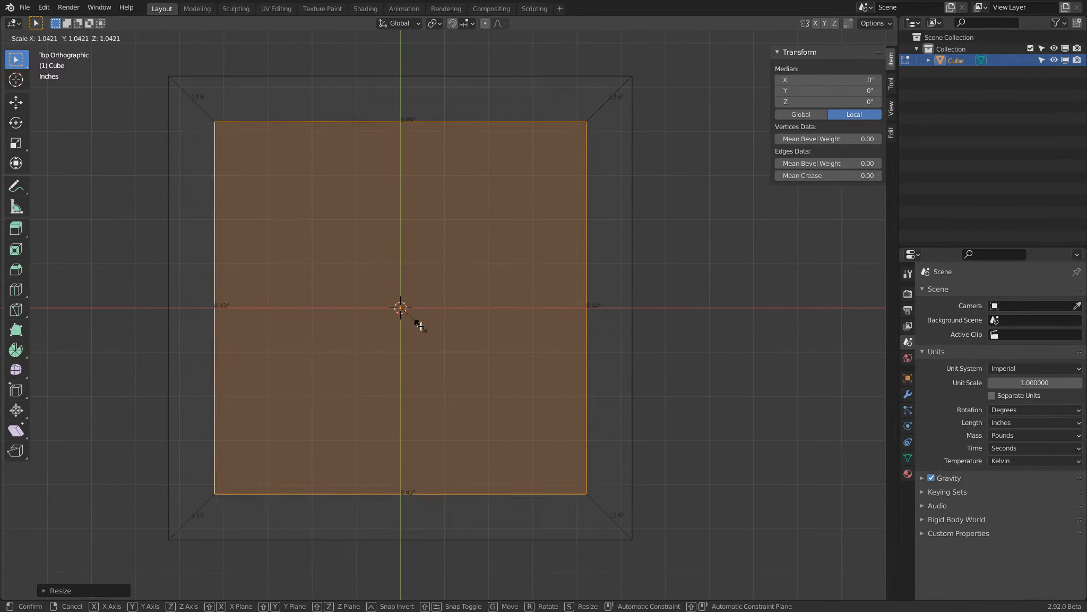
{"action": "right_click", "coordinate": [425, 329]}
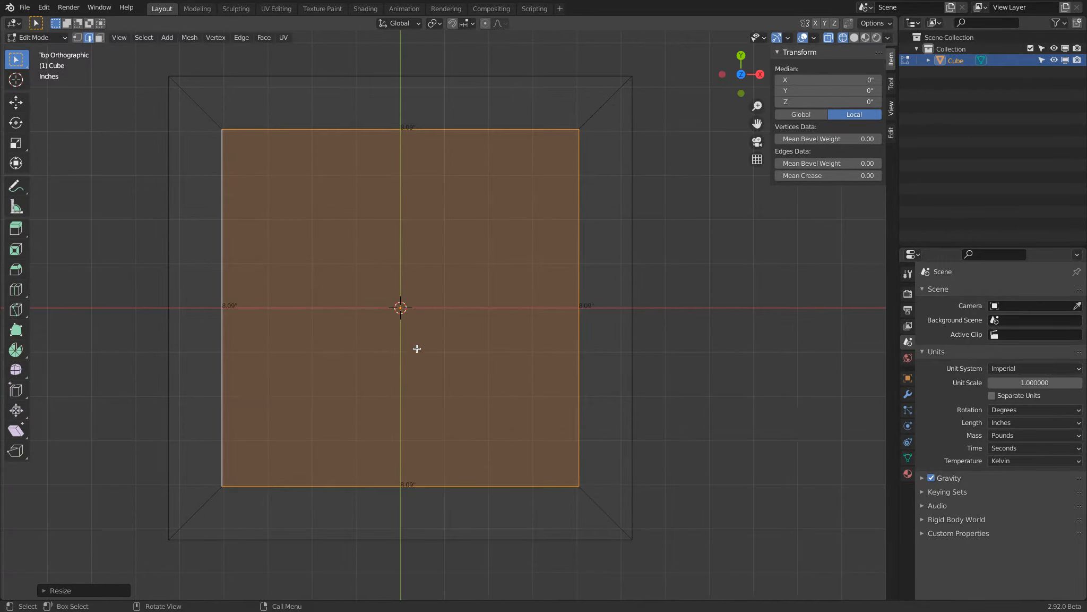
{"action": "key", "text": "r"}
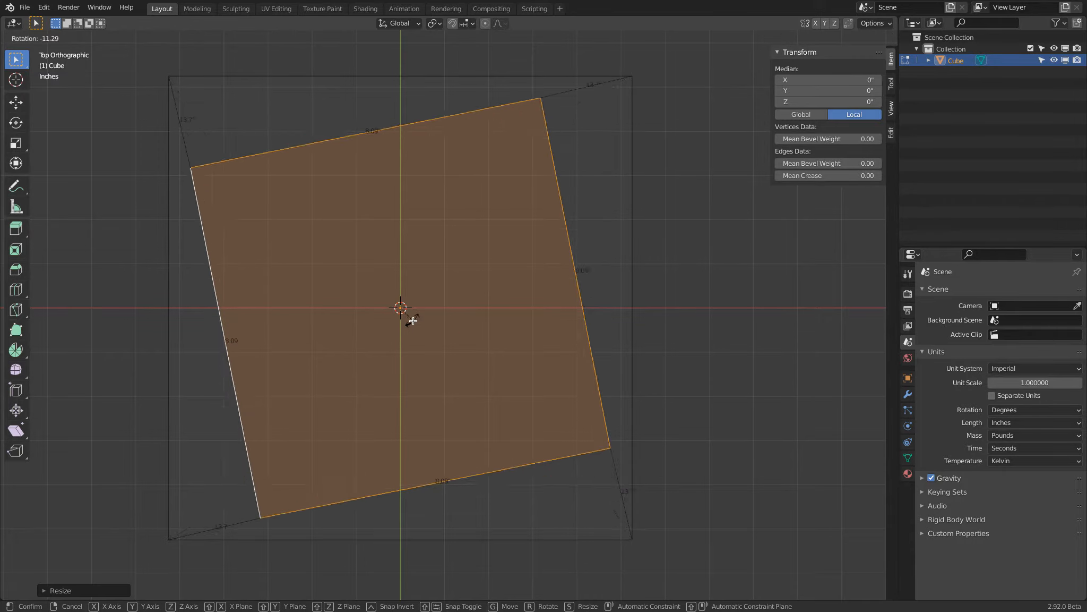
{"action": "right_click", "coordinate": [626, 412]}
{"action": "key", "text": "r"}
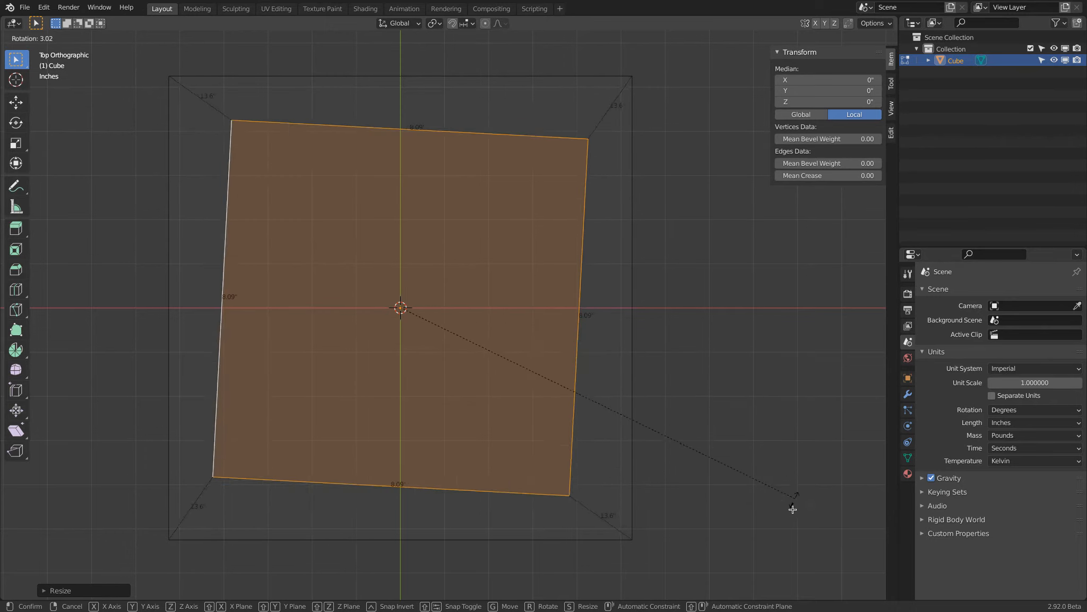
{"action": "right_click", "coordinate": [829, 455]}
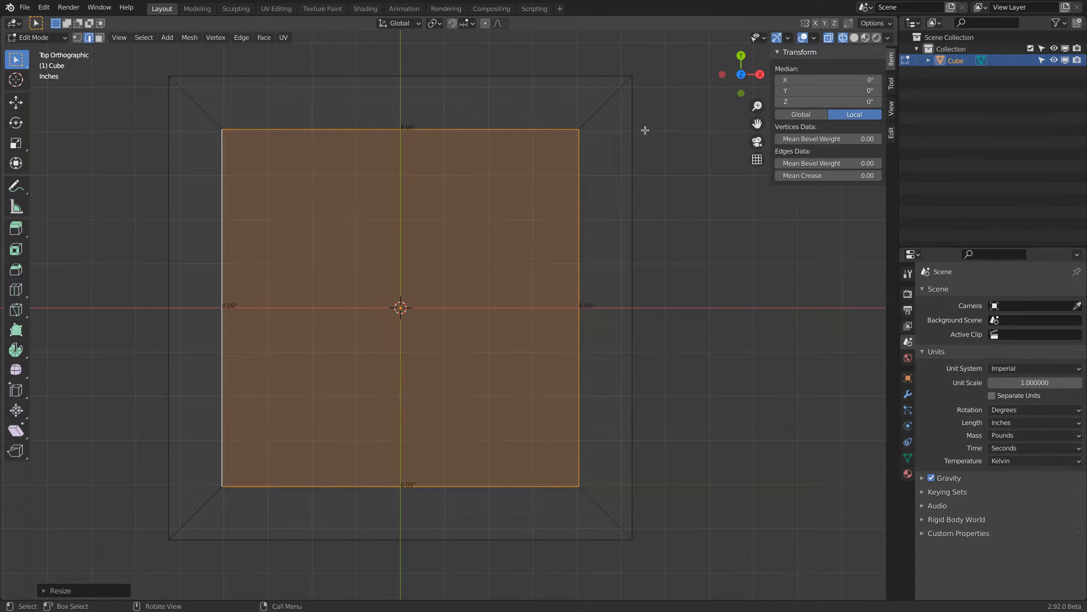
Switch to vertex selection and snap the base's selected corners to the grid.
{"action": "left_click", "coordinate": [77, 37]}
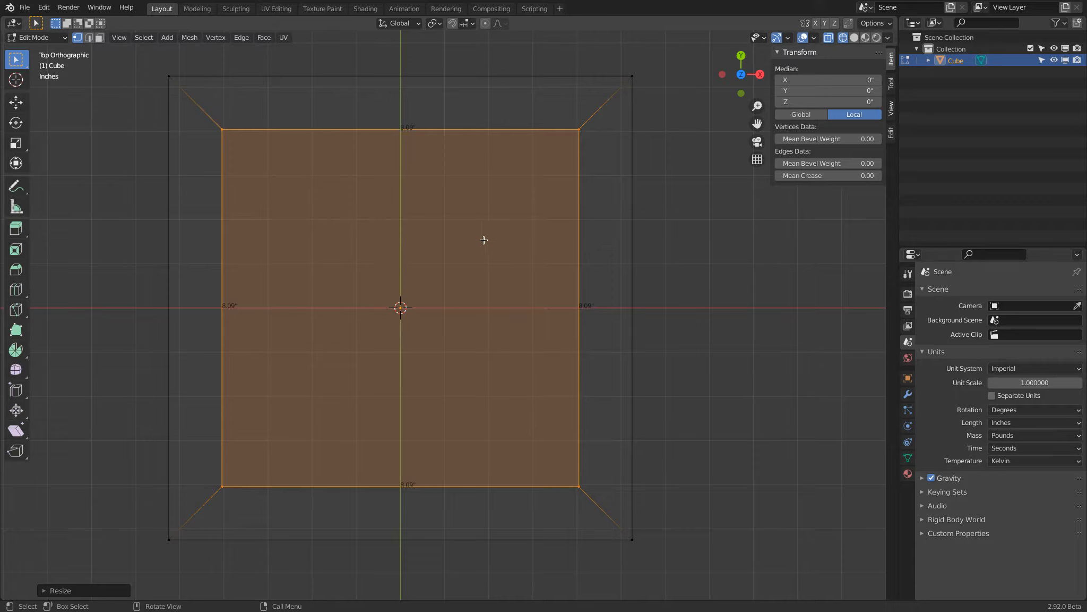
{"action": "key", "text": "shift+s"}
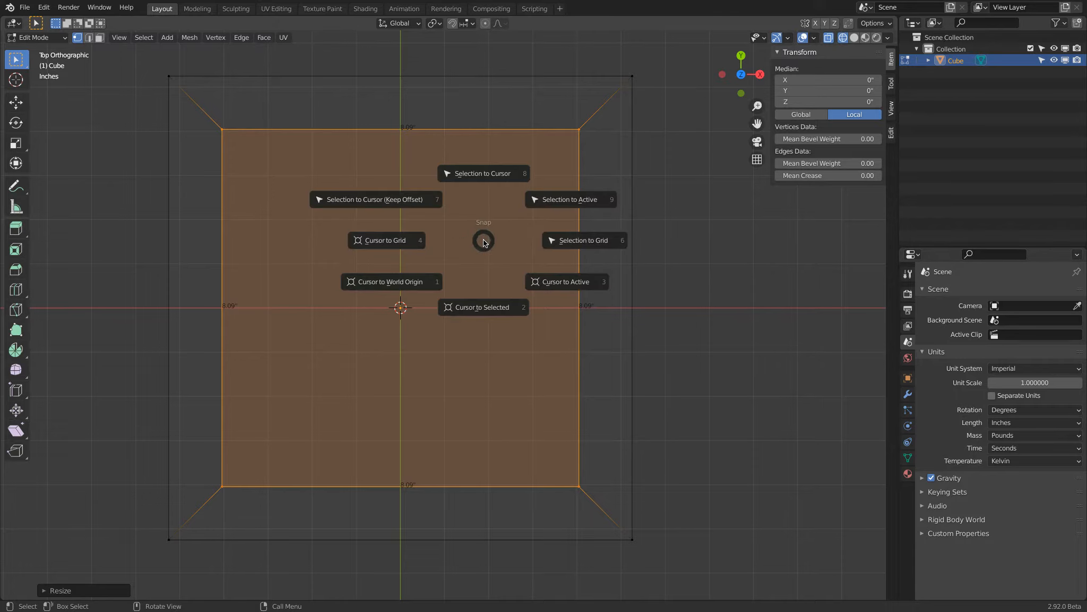
{"action": "left_click", "coordinate": [585, 242]}
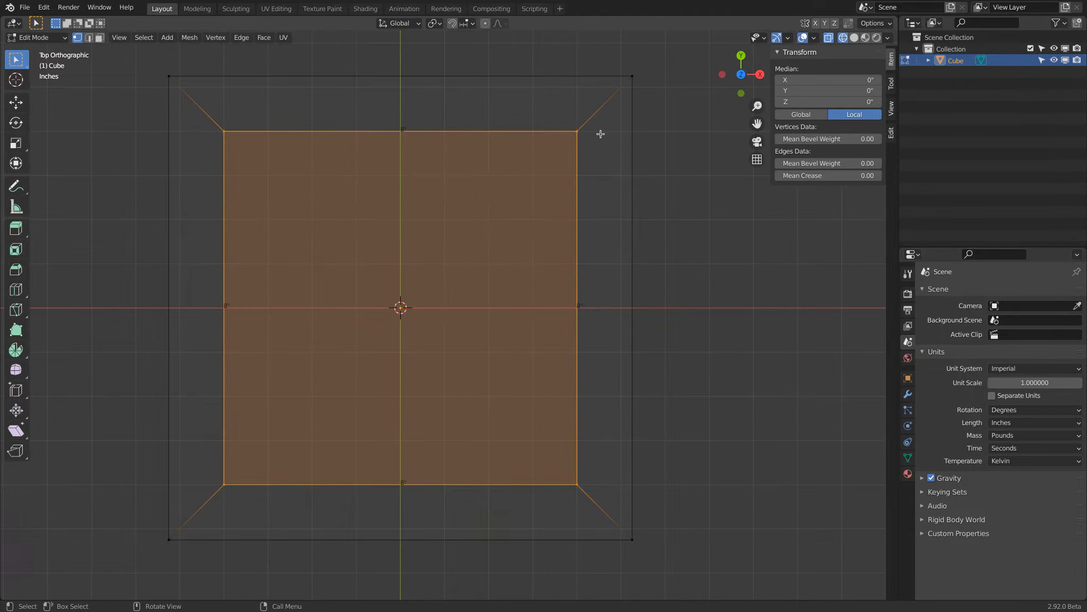
Return the viewport to solid shading in a perspective view from below and switch back to edge selection.
{"action": "scroll", "coordinate": [599, 133], "scroll_direction": "down", "scroll_amount": 3}
{"action": "middle_click_drag", "start_coordinate": [599, 134], "coordinate": [498, 347]}
{"action": "middle_click_drag", "start_coordinate": [634, 318], "coordinate": [213, 133]}
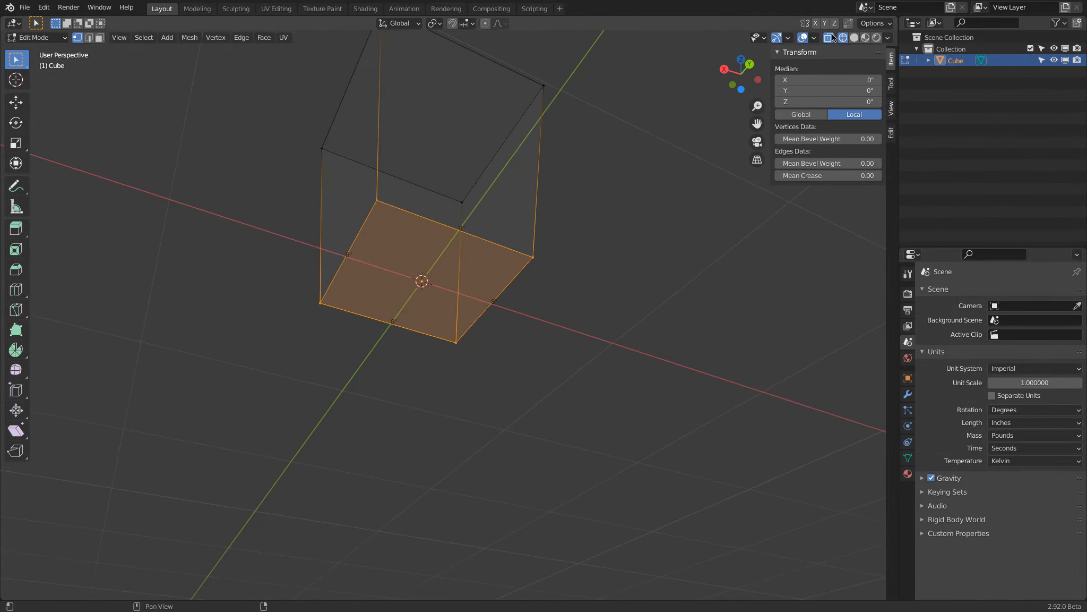
{"action": "left_click", "coordinate": [854, 38]}
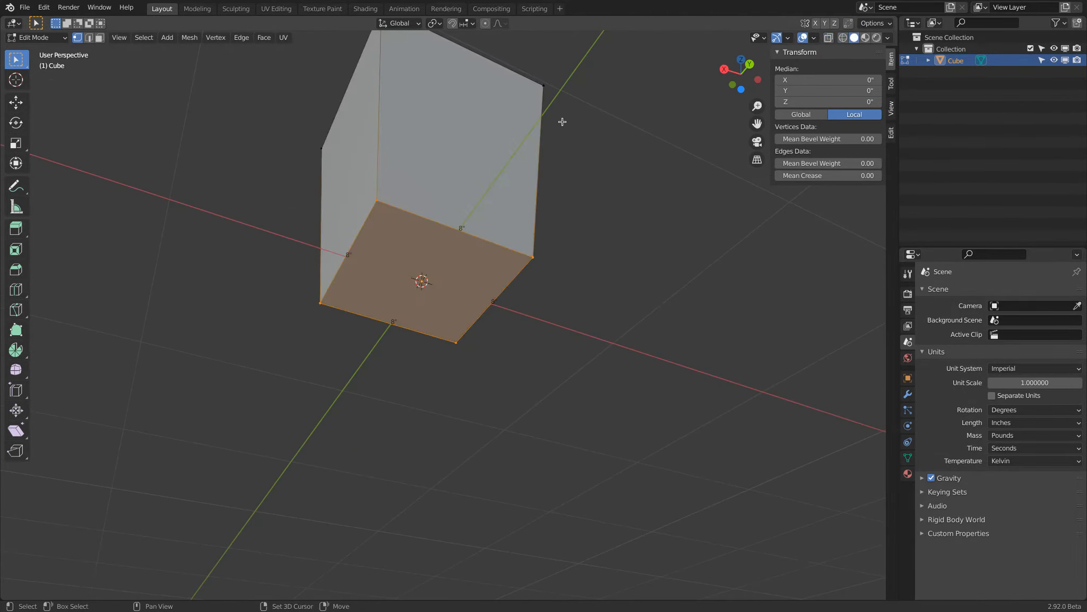
{"action": "middle_click_drag", "start_coordinate": [563, 114], "coordinate": [300, 142]}
{"action": "left_click", "coordinate": [90, 38]}
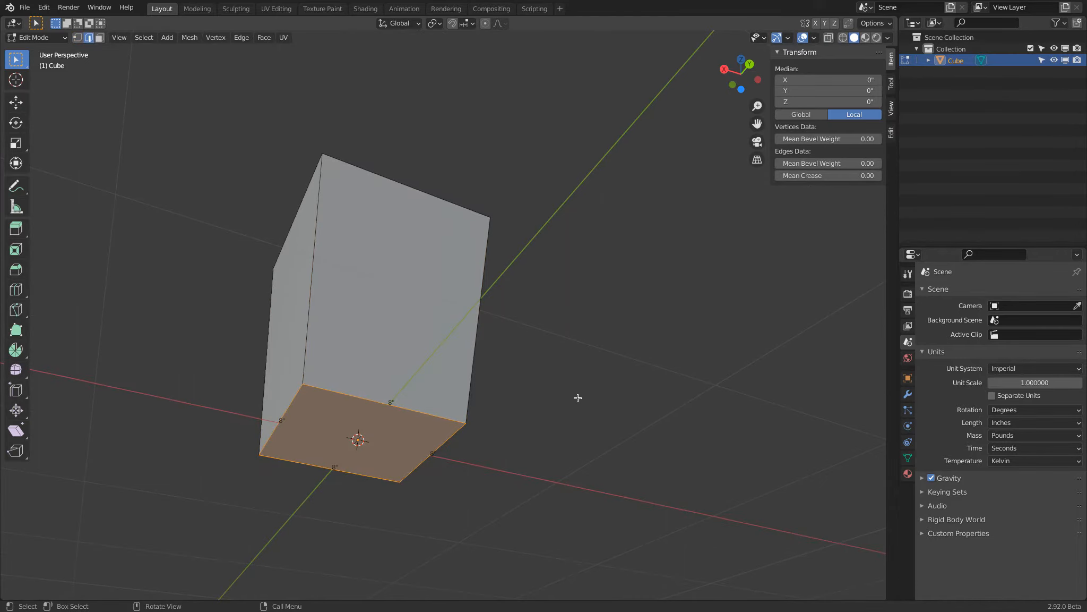
{"action": "middle_click_drag", "start_coordinate": [533, 409], "coordinate": [609, 325], "text": "shift"}
Add a Bevel modifier to the cube with an amount of 1 inch and 10 segments.
{"action": "left_click", "coordinate": [908, 394]}
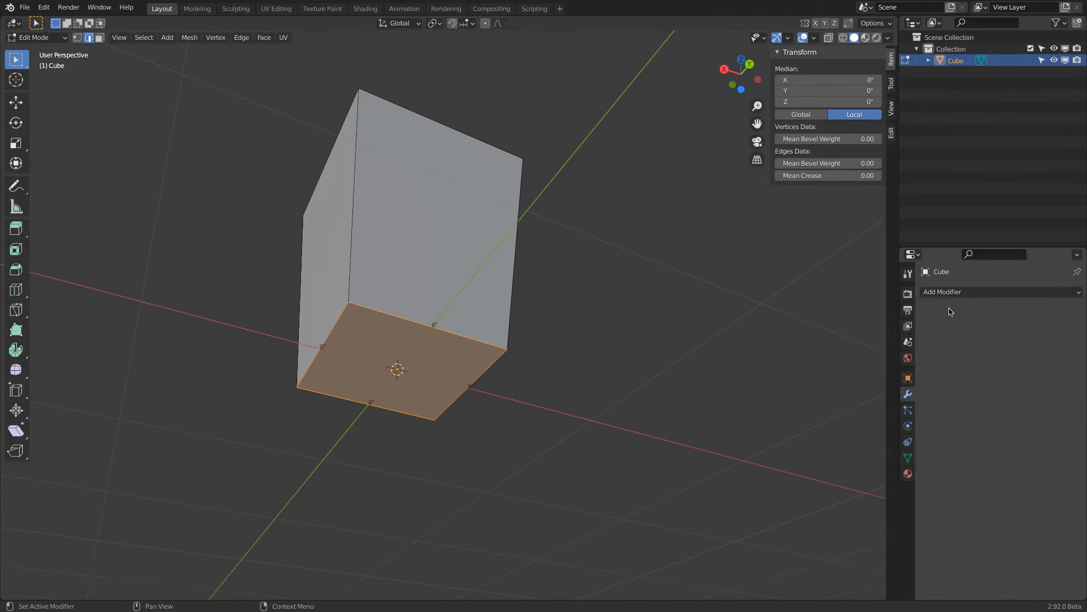
{"action": "left_click", "coordinate": [951, 292]}
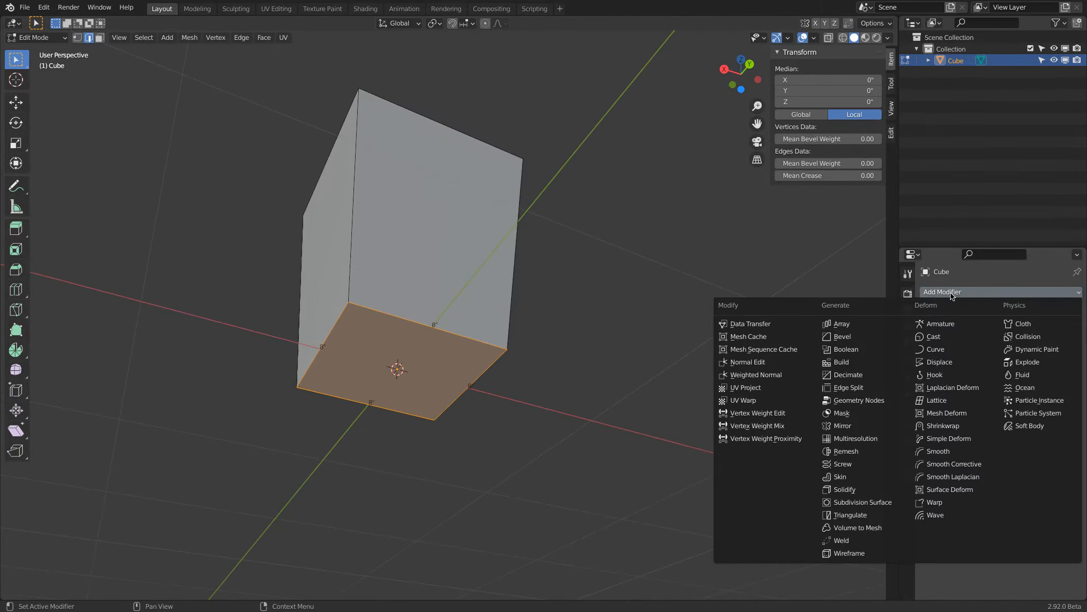
{"action": "left_click", "coordinate": [888, 339]}
{"action": "left_click", "coordinate": [1044, 355]}
{"action": "type", "text": "1"}
{"action": "key", "text": "Return"}
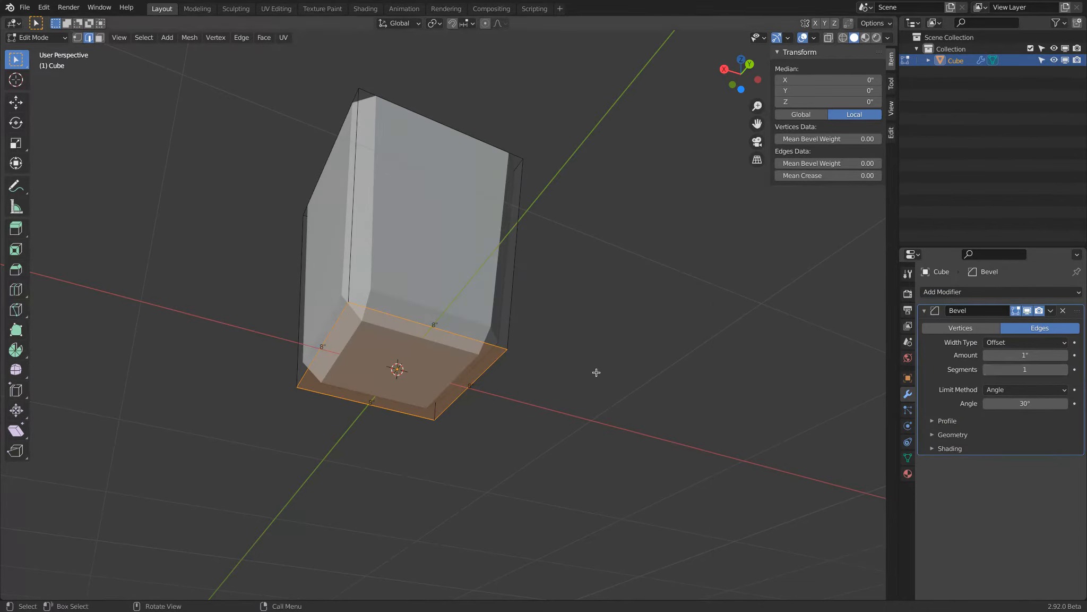
{"action": "left_click", "coordinate": [1026, 368]}
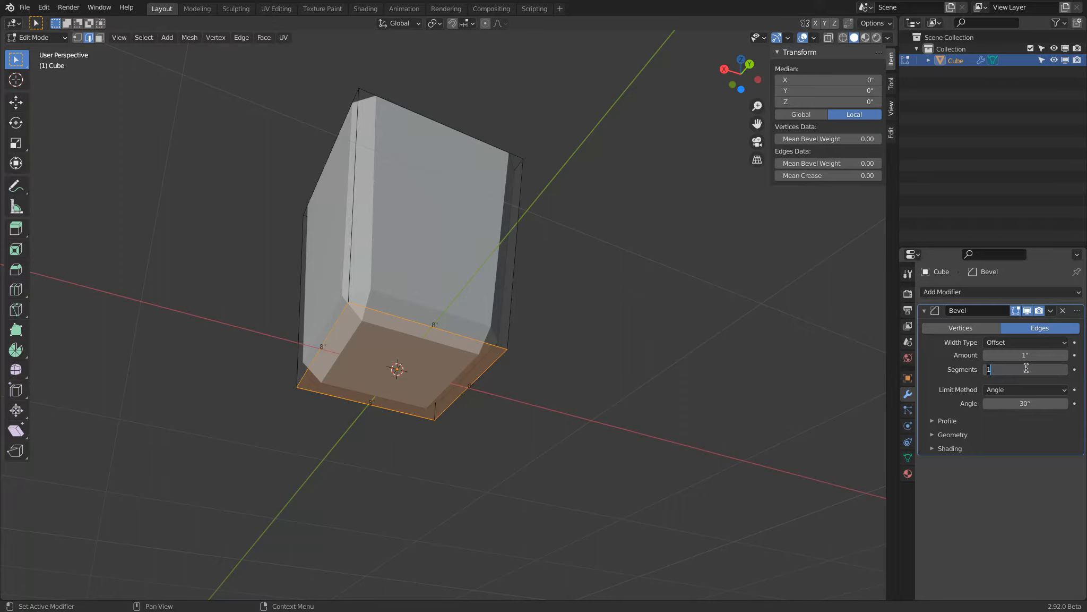
{"action": "type", "text": "10"}
{"action": "key", "text": "Return"}
Inspect the beveled box from below in Object Mode and return to Edit Mode.
{"action": "left_click", "coordinate": [36, 37]}
{"action": "left_click", "coordinate": [33, 49]}
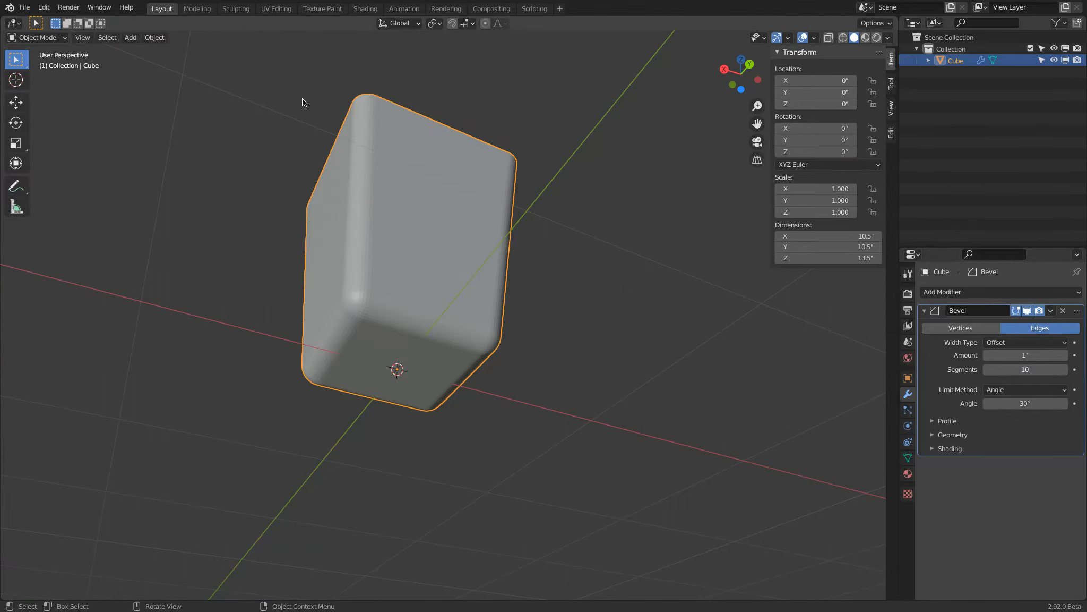
{"action": "middle_click_drag", "start_coordinate": [405, 194], "coordinate": [424, 171]}
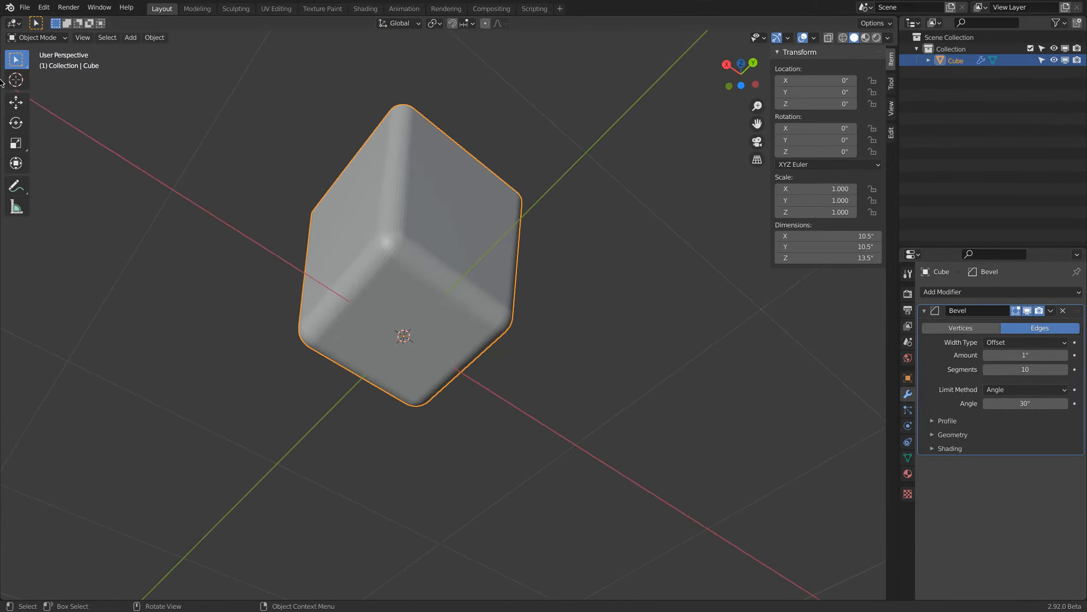
{"action": "left_click", "coordinate": [36, 37]}
{"action": "left_click", "coordinate": [32, 64]}
{"action": "mouse_move", "coordinate": [443, 229]}
{"action": "middle_mouse_down"}
{"action": "mouse_move", "coordinate": [621, 259]}
{"action": "mouse_move", "coordinate": [471, 266]}
{"action": "mouse_move", "coordinate": [437, 252]}
{"action": "mouse_move", "coordinate": [425, 226]}
{"action": "middle_mouse_up"}
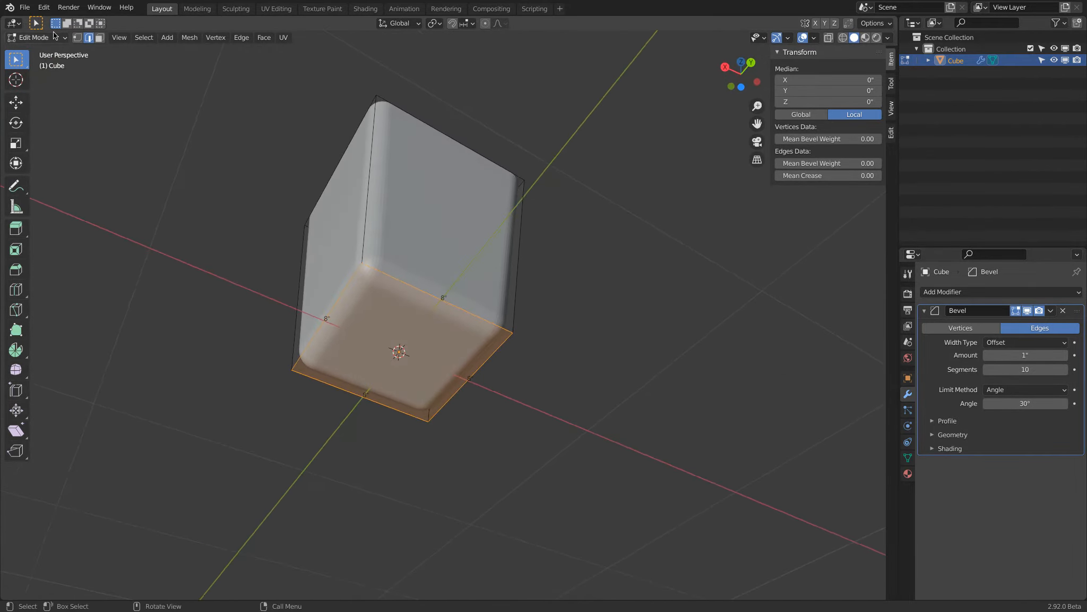
Switch to Object Mode and look at the available limit methods of the Bevel modifier.
{"action": "left_click", "coordinate": [44, 37]}
{"action": "left_click", "coordinate": [43, 54]}
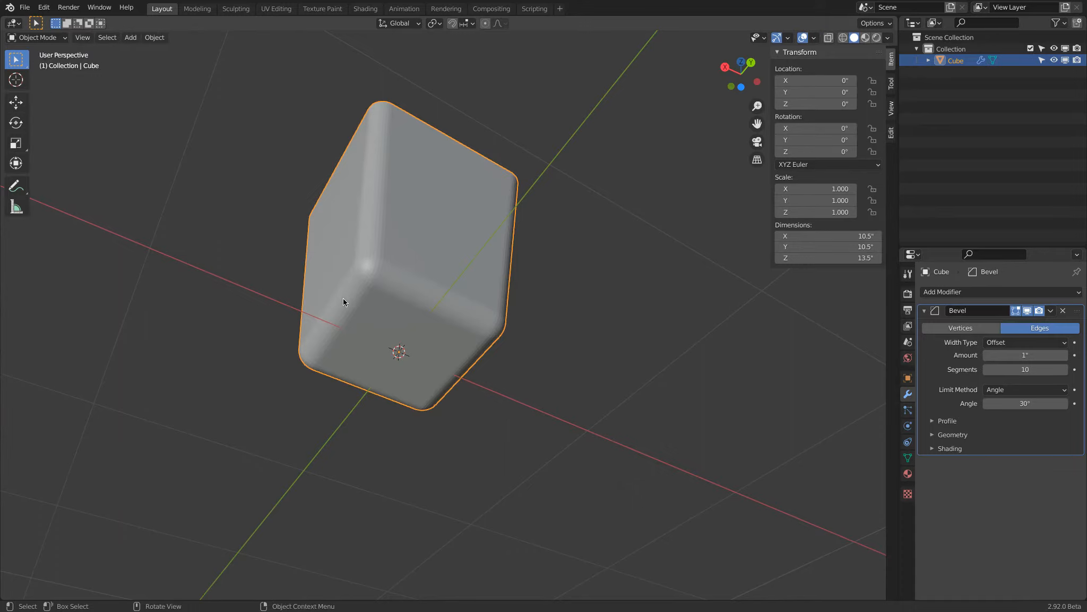
{"action": "left_click", "coordinate": [1016, 389]}
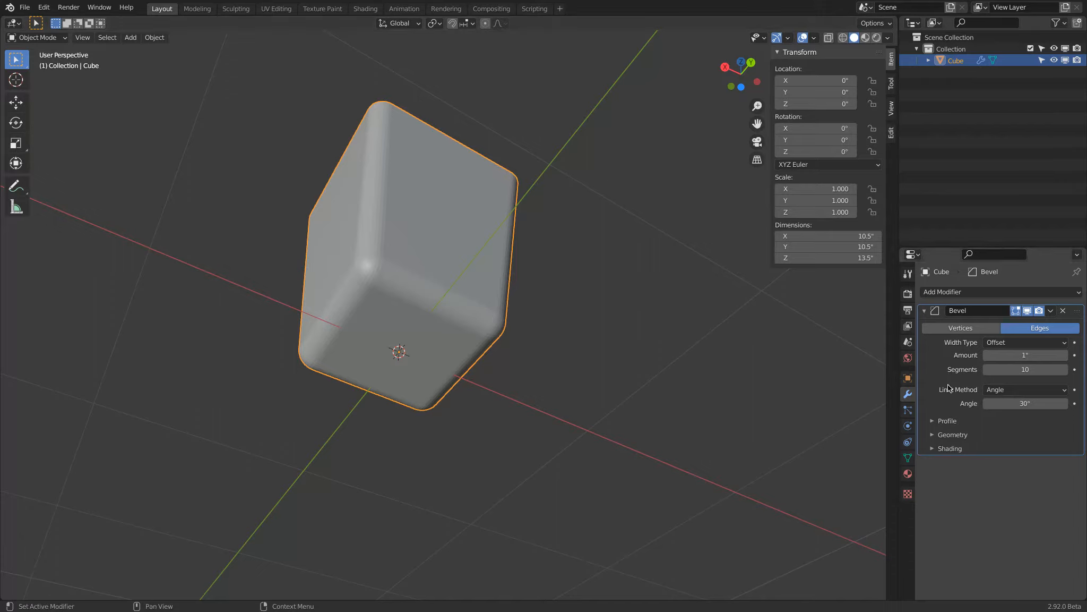
{"action": "left_click", "coordinate": [992, 391]}
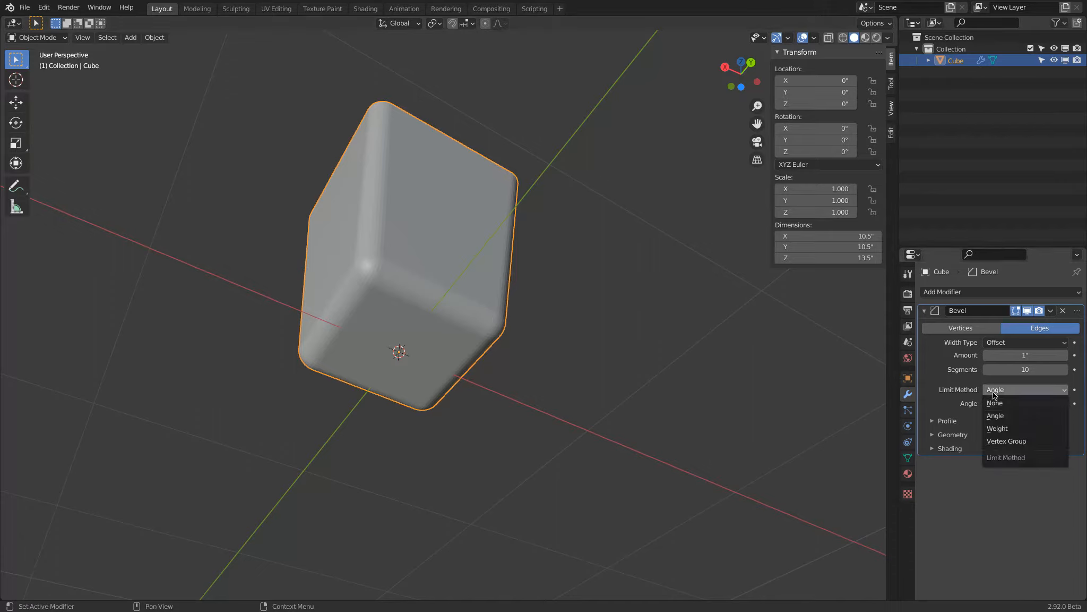
In Edit Mode, select neighbouring side faces, select the base with an adjacent side to compare their angles, and switch to vertex selection.
{"action": "key", "text": "Tab"}
{"action": "left_click", "coordinate": [372, 169]}
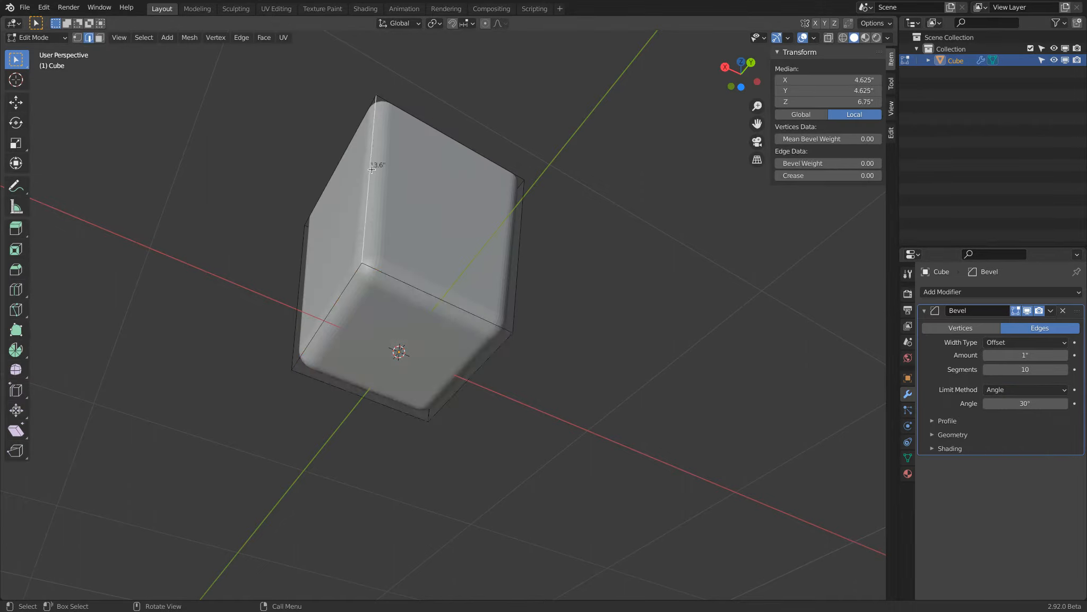
{"action": "left_click", "coordinate": [98, 38]}
{"action": "left_click", "coordinate": [343, 174]}
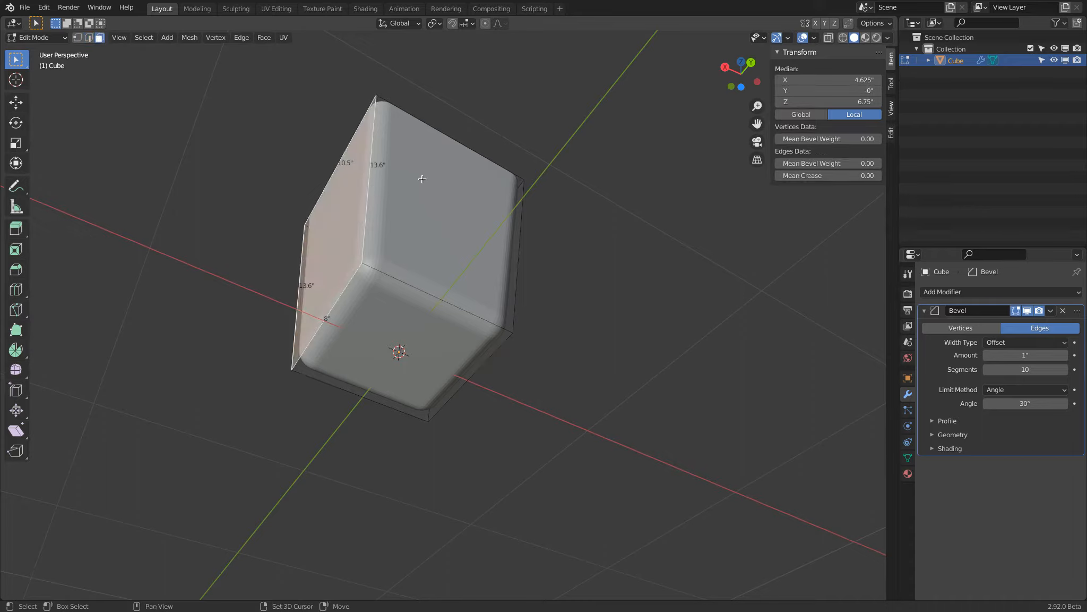
{"action": "left_click", "coordinate": [438, 241], "text": "shift"}
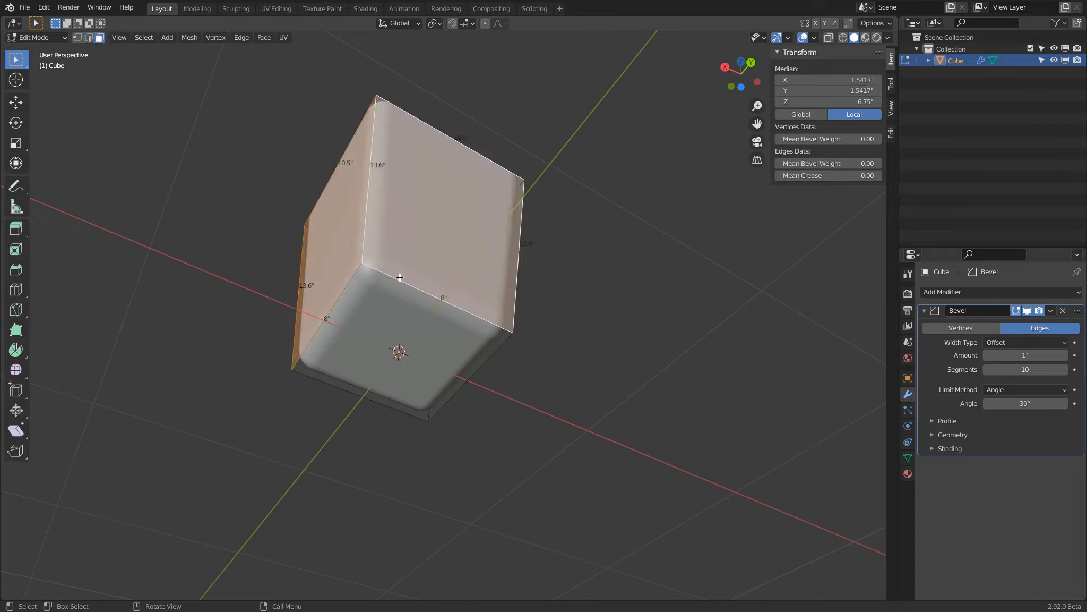
{"action": "left_click", "coordinate": [393, 325]}
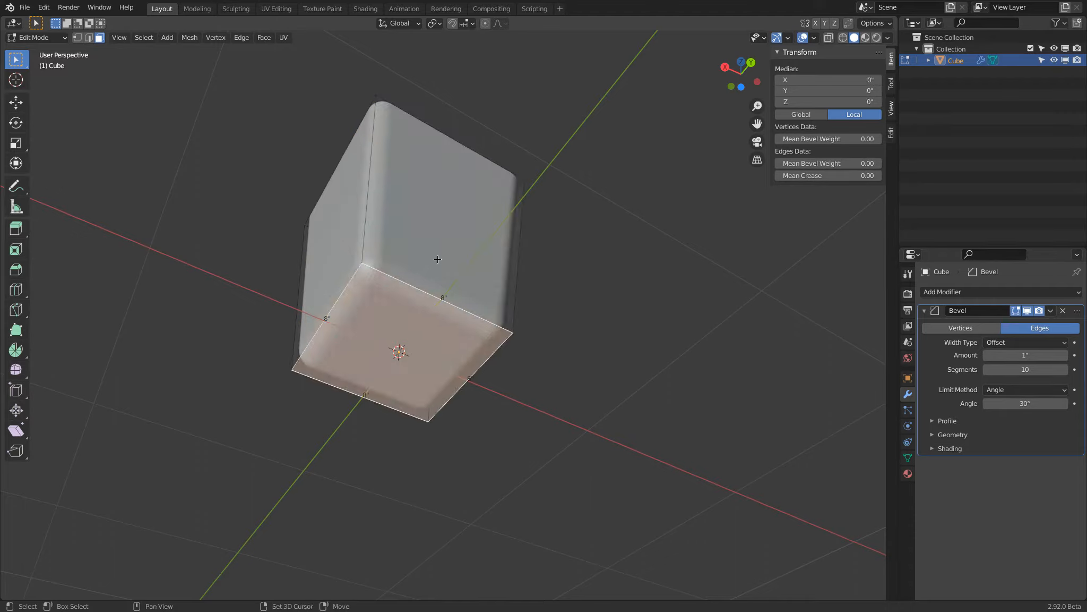
{"action": "left_click", "coordinate": [448, 285], "text": "shift"}
{"action": "left_click", "coordinate": [80, 39]}
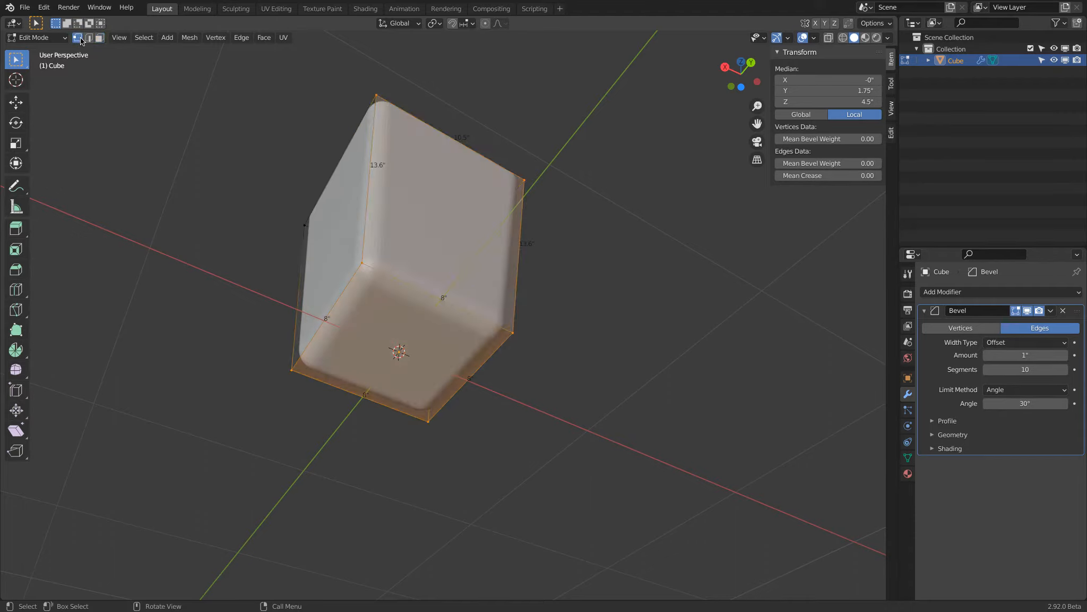
Try angle limits of 86° and 85° on the Bevel modifier to exclude the base edges from rounding.
{"action": "left_click", "coordinate": [1044, 403]}
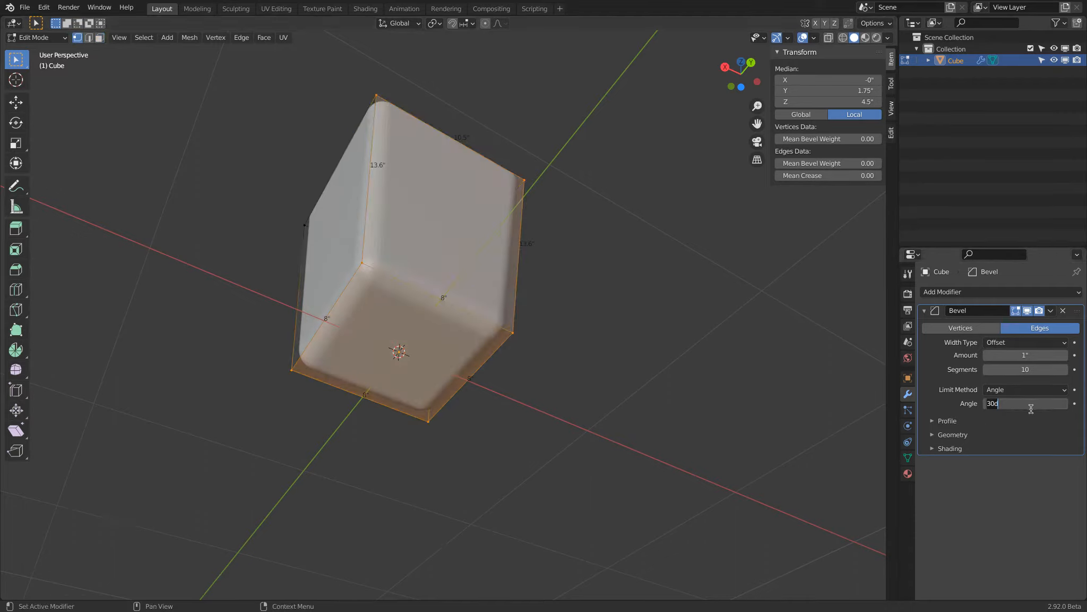
{"action": "type", "text": "7.4"}
{"action": "key", "text": "Return"}
{"action": "left_click_drag", "start_coordinate": [1053, 401], "coordinate": [1085, 372]}
{"action": "left_click_drag", "start_coordinate": [1068, 309], "coordinate": [894, 354]}
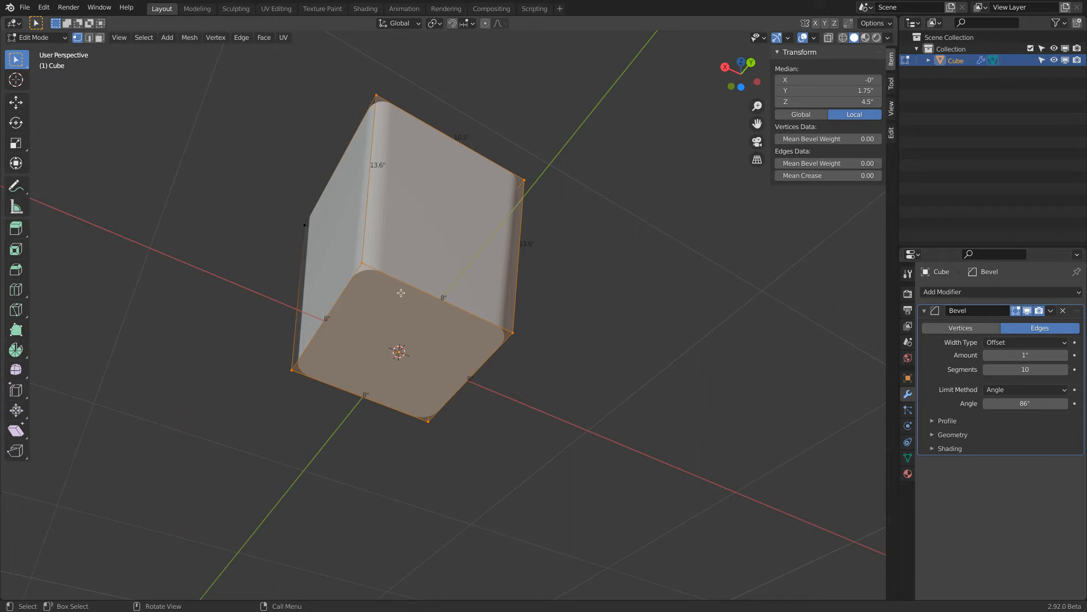
{"action": "left_click", "coordinate": [1026, 405]}
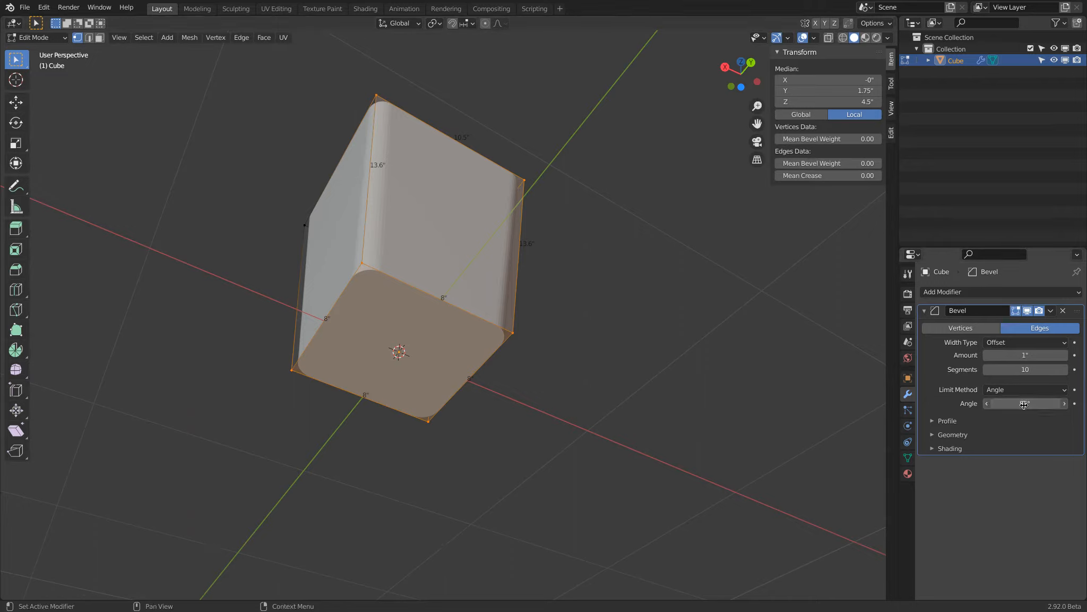
{"action": "type", "text": "85"}
{"action": "key", "text": "Return"}
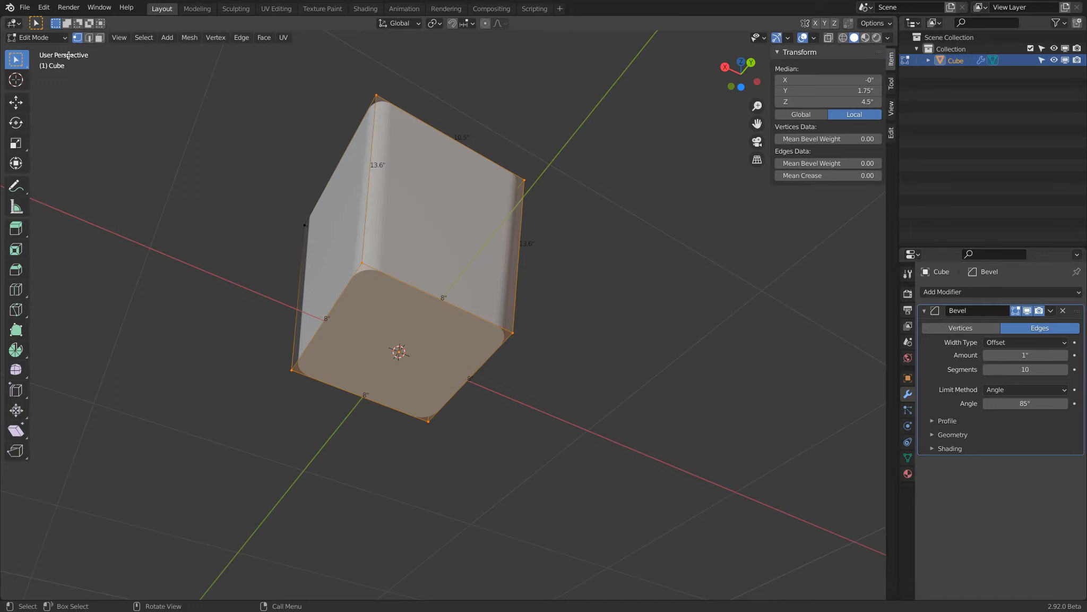
Set the Bevel modifier's angle limit to 30° and show the box in wireframe in Object Mode.
{"action": "left_click", "coordinate": [1067, 404]}
{"action": "type", "text": "30"}
{"action": "key", "text": "Return"}
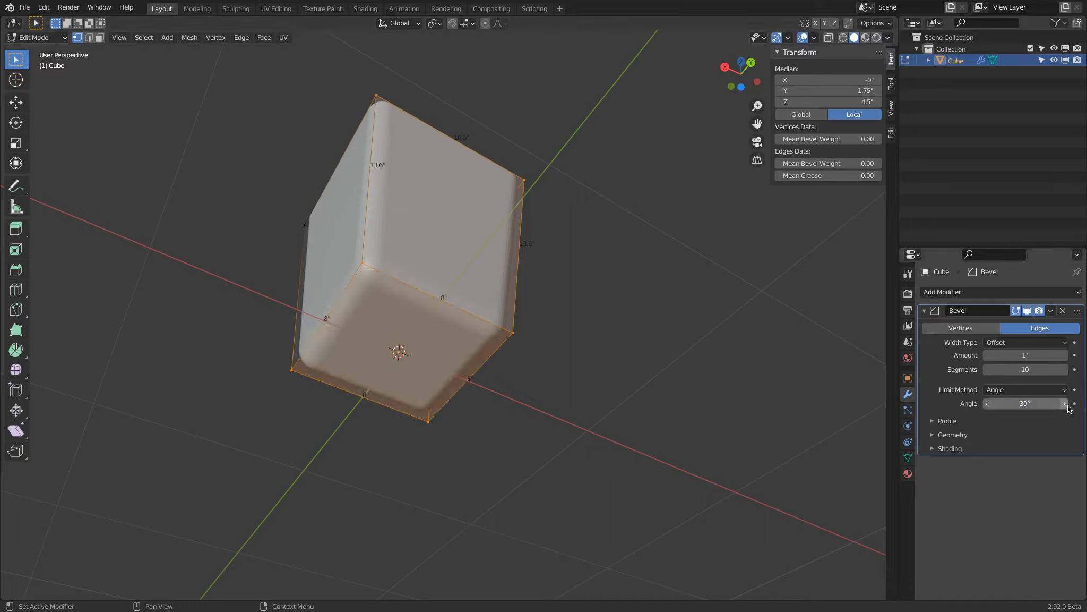
{"action": "left_click", "coordinate": [828, 38]}
{"action": "left_click", "coordinate": [33, 37]}
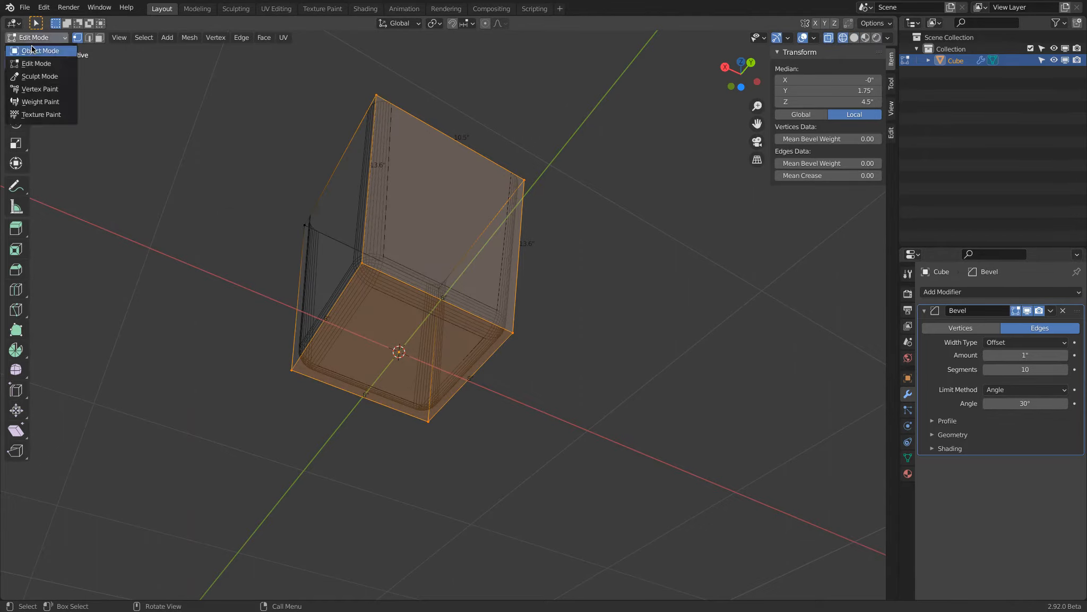
{"action": "left_click", "coordinate": [33, 50]}
{"action": "middle_click_drag", "start_coordinate": [158, 147], "coordinate": [228, 160]}
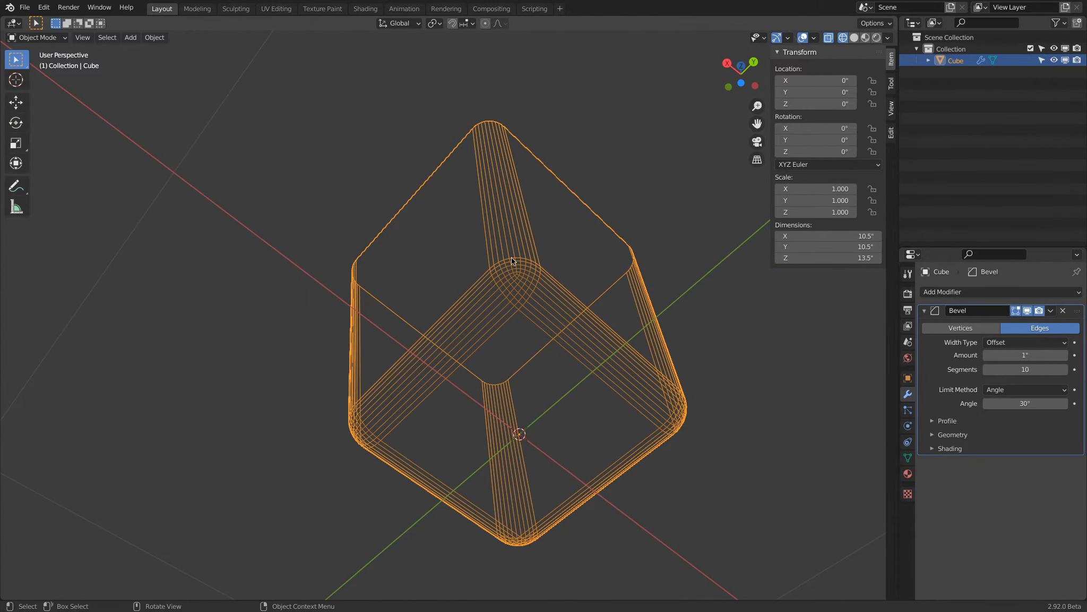
Reduce the Bevel modifier to 1 segment to compare the corner topology and restore it to 10 segments.
{"action": "left_click", "coordinate": [1045, 370]}
{"action": "type", "text": "1"}
{"action": "key", "text": "Return"}
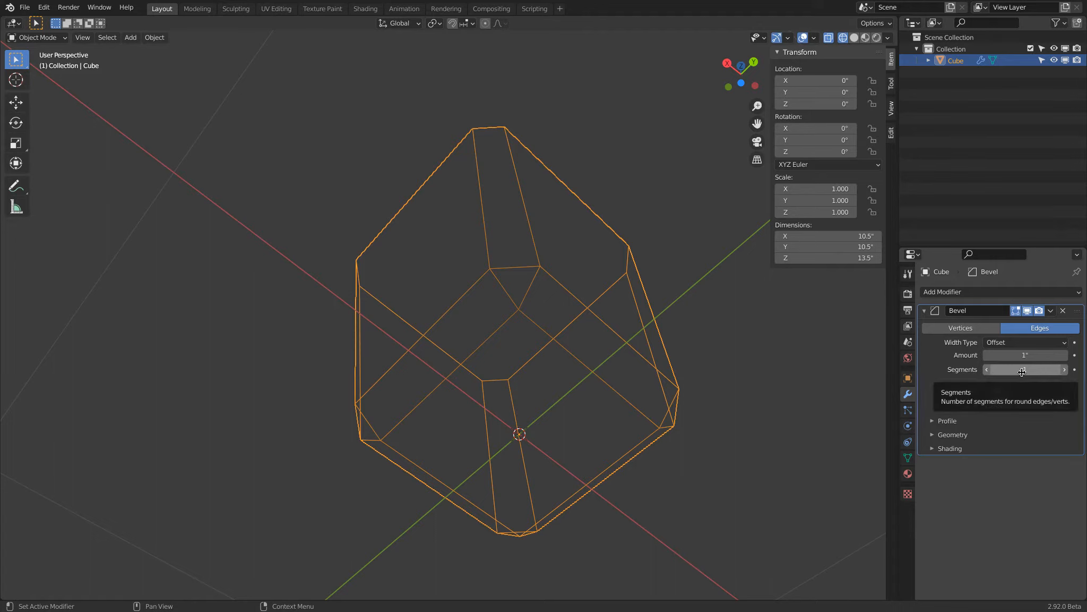
{"action": "left_click", "coordinate": [1022, 372]}
{"action": "type", "text": "10"}
{"action": "key", "text": "Return"}
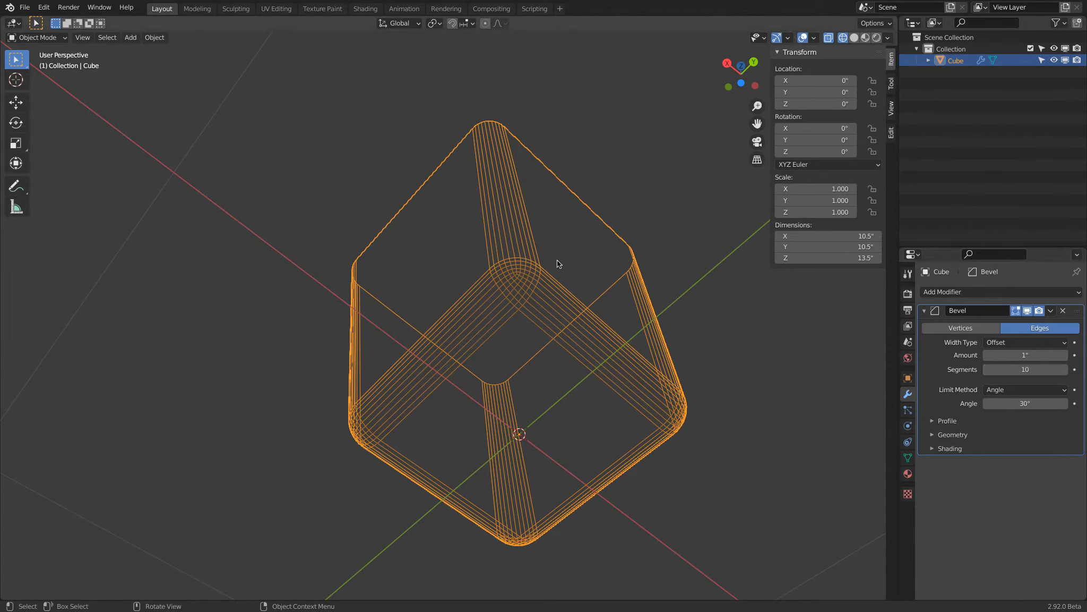
{"action": "middle_click_drag", "start_coordinate": [555, 304], "coordinate": [401, 311]}
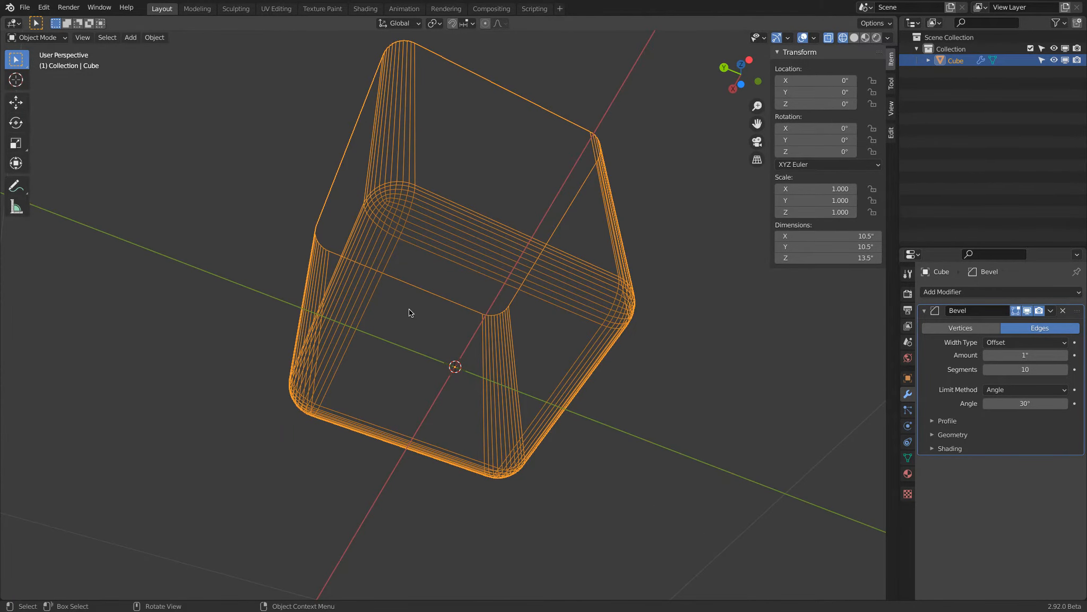
Set the Bevel modifier's angle limit to 85° and compare the box in solid and wireframe shading.
{"action": "left_click", "coordinate": [1030, 404]}
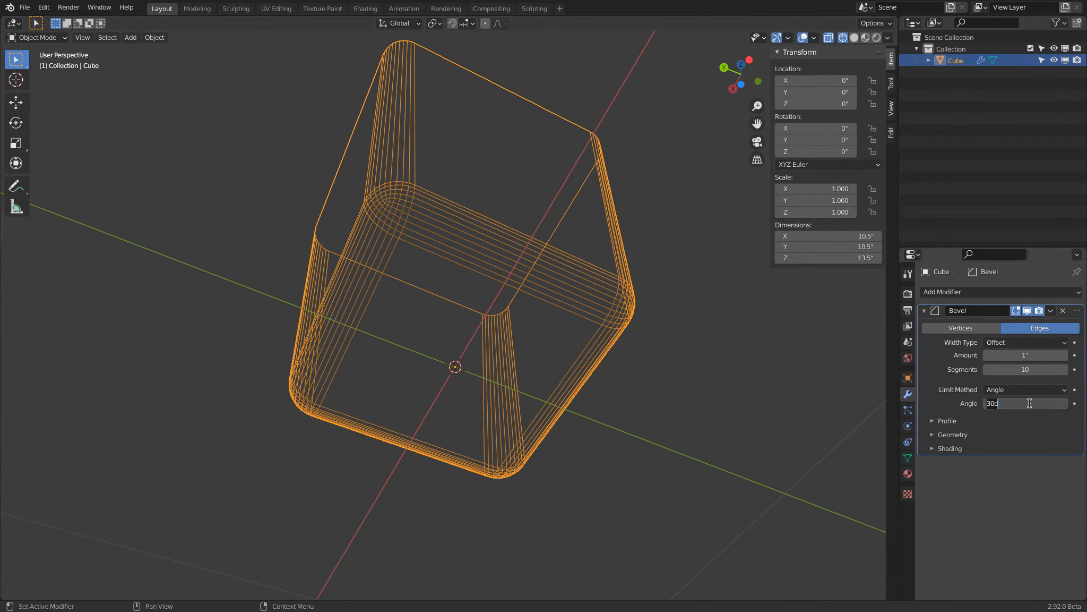
{"action": "type", "text": "80"}
{"action": "key", "text": "Return"}
{"action": "left_click", "coordinate": [1029, 403]}
{"action": "type", "text": "85"}
{"action": "key", "text": "Return"}
{"action": "middle_click_drag", "start_coordinate": [689, 97], "coordinate": [692, 124]}
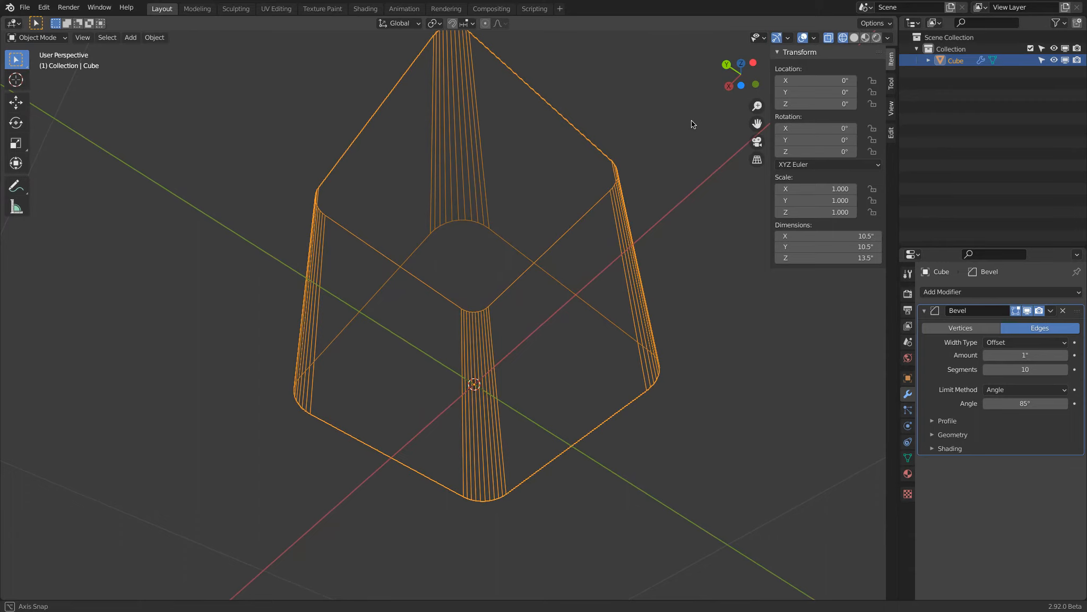
{"action": "left_click", "coordinate": [856, 37]}
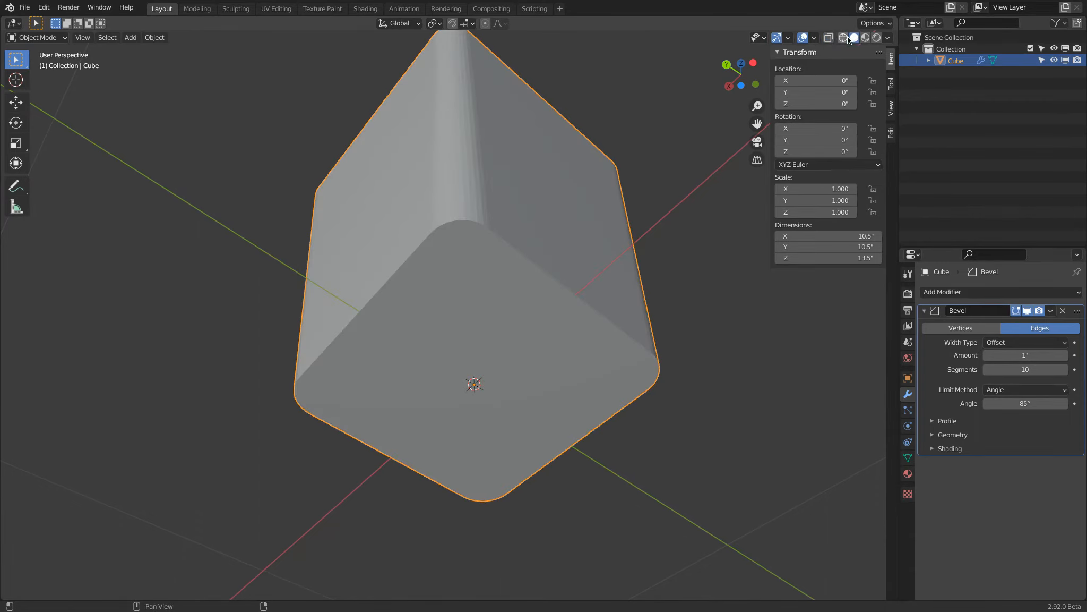
{"action": "left_click", "coordinate": [842, 37]}
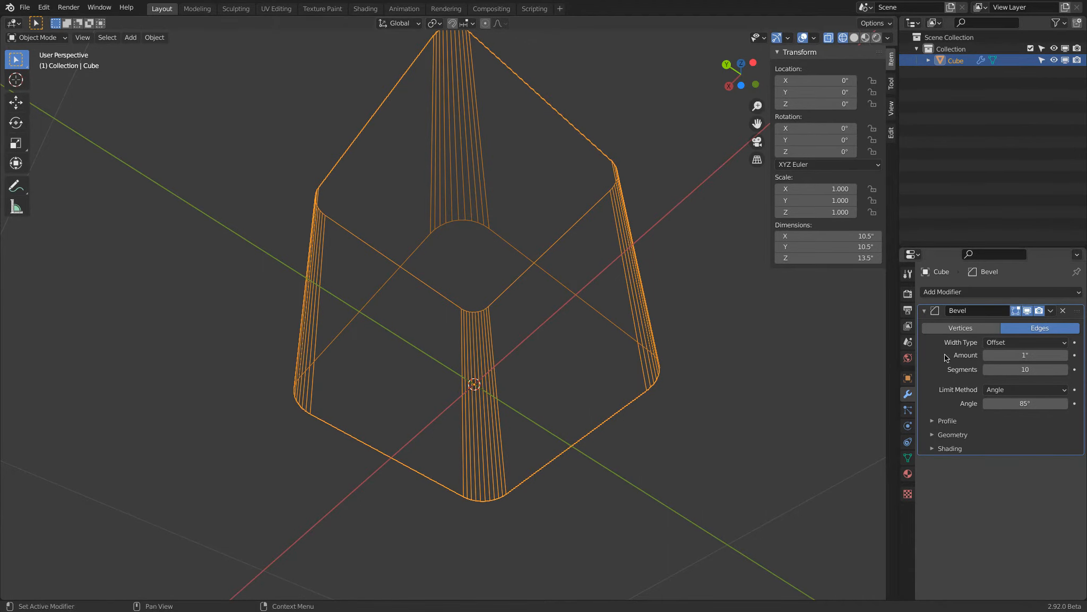
Add a second Bevel modifier to the cube with 10 segments and an amount of 1 inch.
{"action": "left_click", "coordinate": [963, 293]}
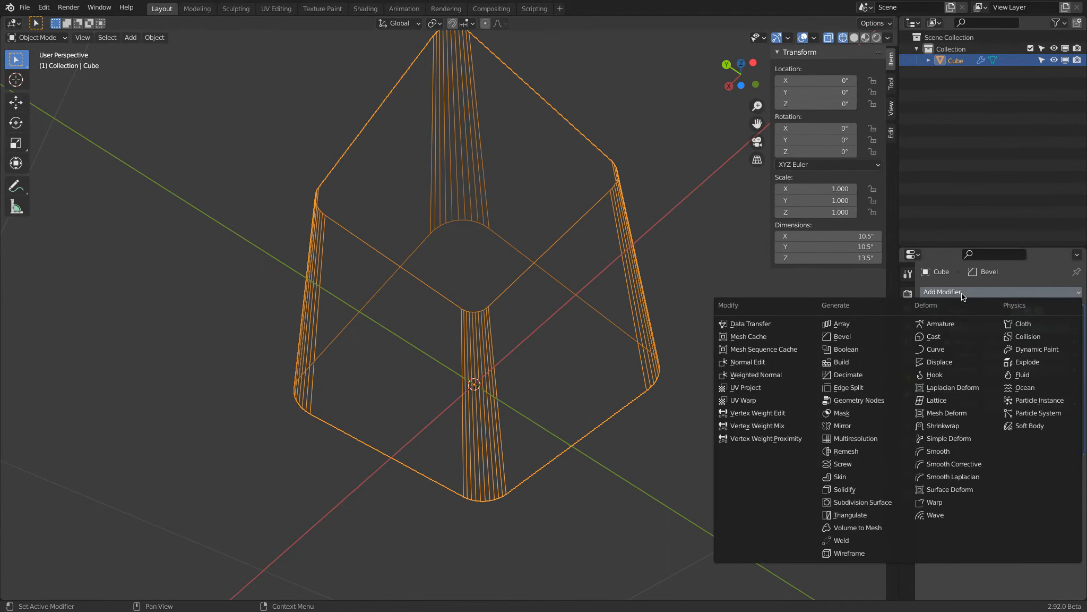
{"action": "left_click", "coordinate": [882, 337]}
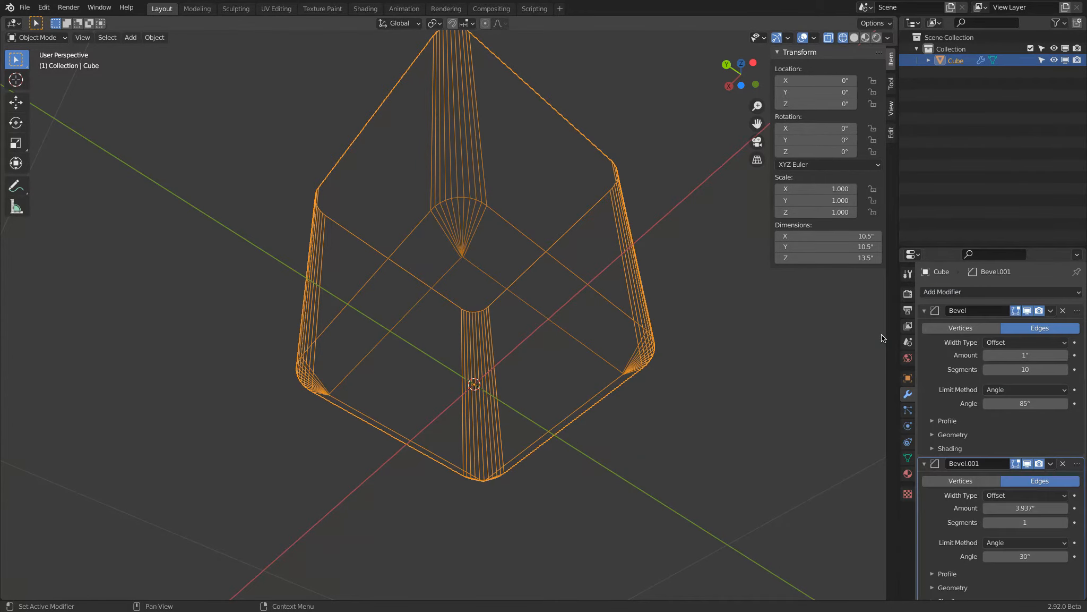
{"action": "left_click", "coordinate": [1018, 525]}
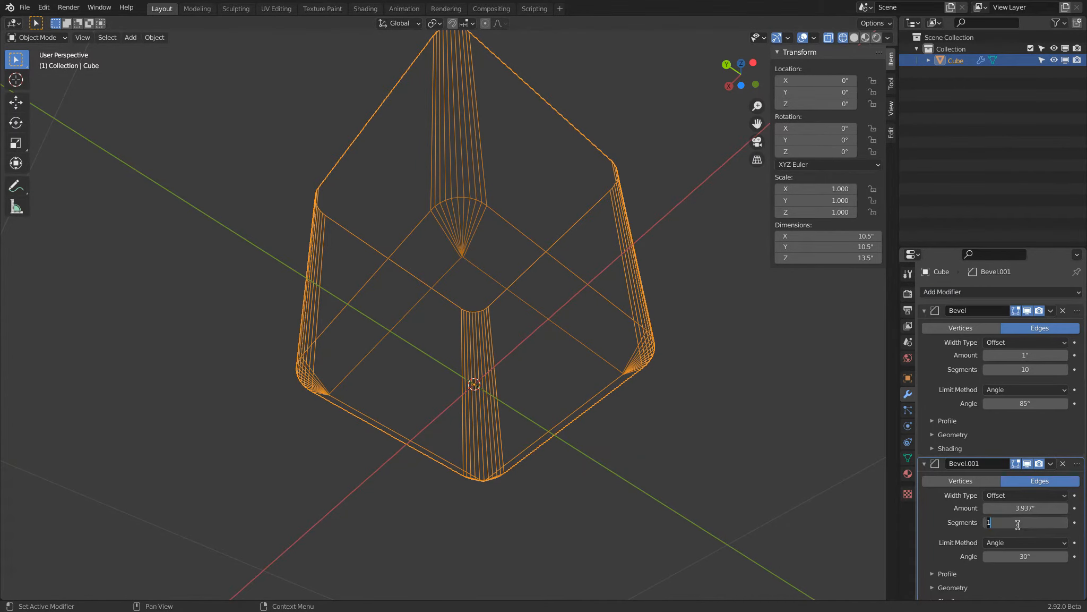
{"action": "type", "text": "10"}
{"action": "key", "text": "Return"}
{"action": "left_click", "coordinate": [1015, 508]}
{"action": "type", "text": "1"}
{"action": "key", "text": "Return"}
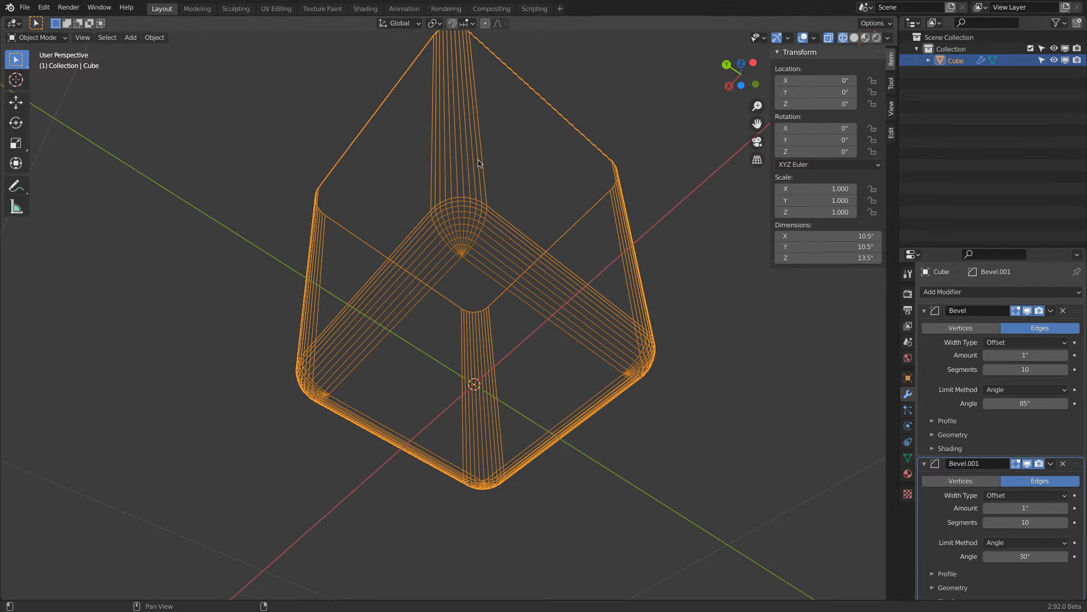
Toggle the second Bevel's viewport display off and on, and try an amount of 0.5 inch on it.
{"action": "left_click", "coordinate": [1027, 463]}
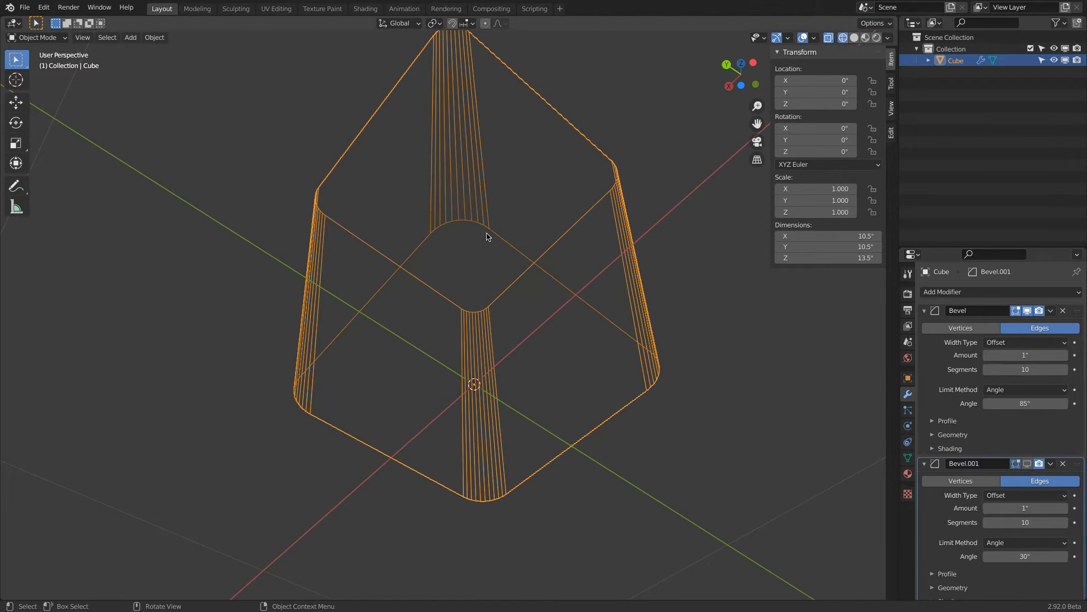
{"action": "left_click", "coordinate": [1029, 467]}
{"action": "left_click", "coordinate": [1023, 507]}
{"action": "type", "text": ".5"}
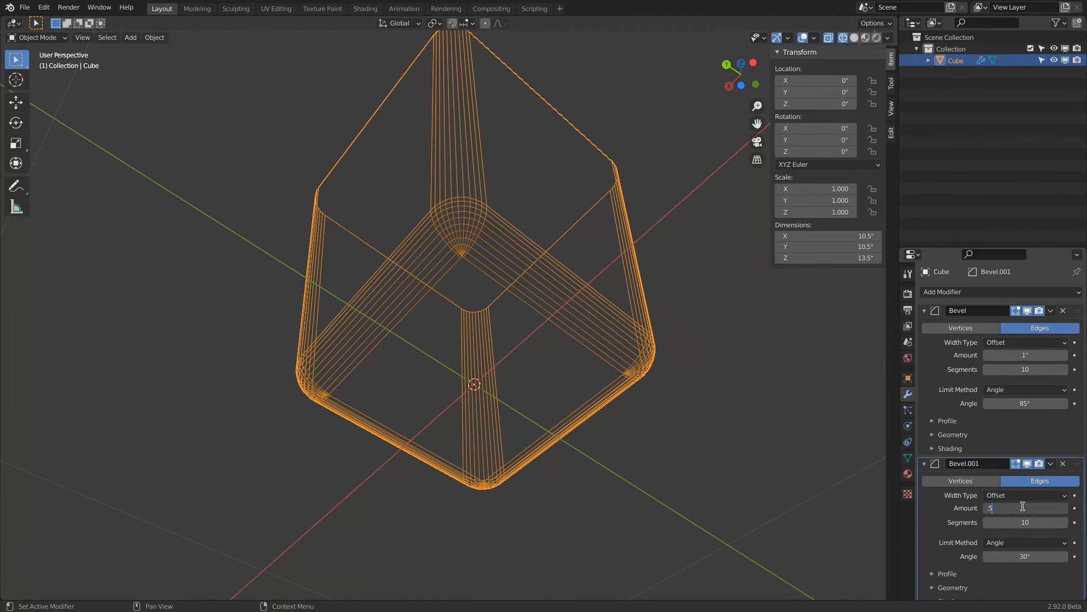
{"action": "key", "text": "Return"}
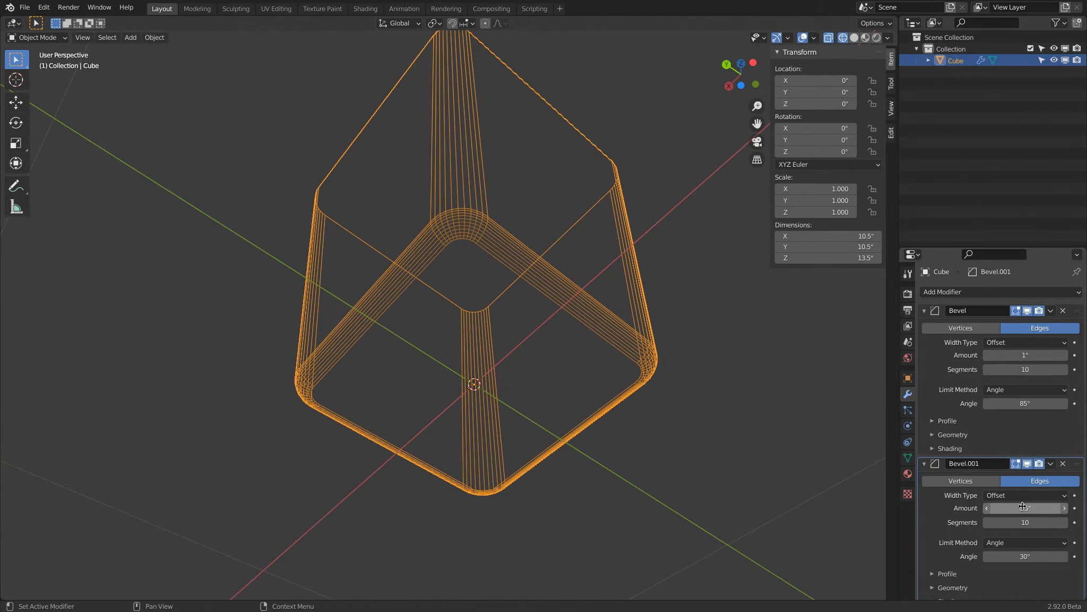
{"action": "scroll", "coordinate": [447, 238], "scroll_direction": "up", "scroll_amount": 5}
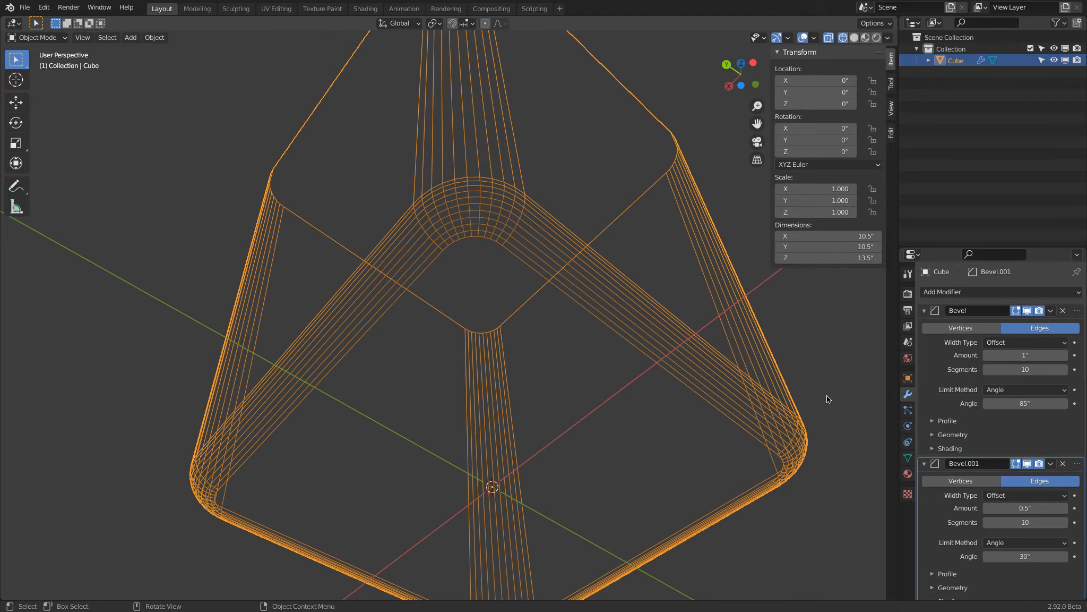
Set the second Bevel modifier's amount to 1 inch and inspect where its lines converge at the base corners.
{"action": "left_click_drag", "start_coordinate": [1016, 507], "coordinate": [1085, 417]}
{"action": "left_click", "coordinate": [992, 509]}
{"action": "type", "text": "1"}
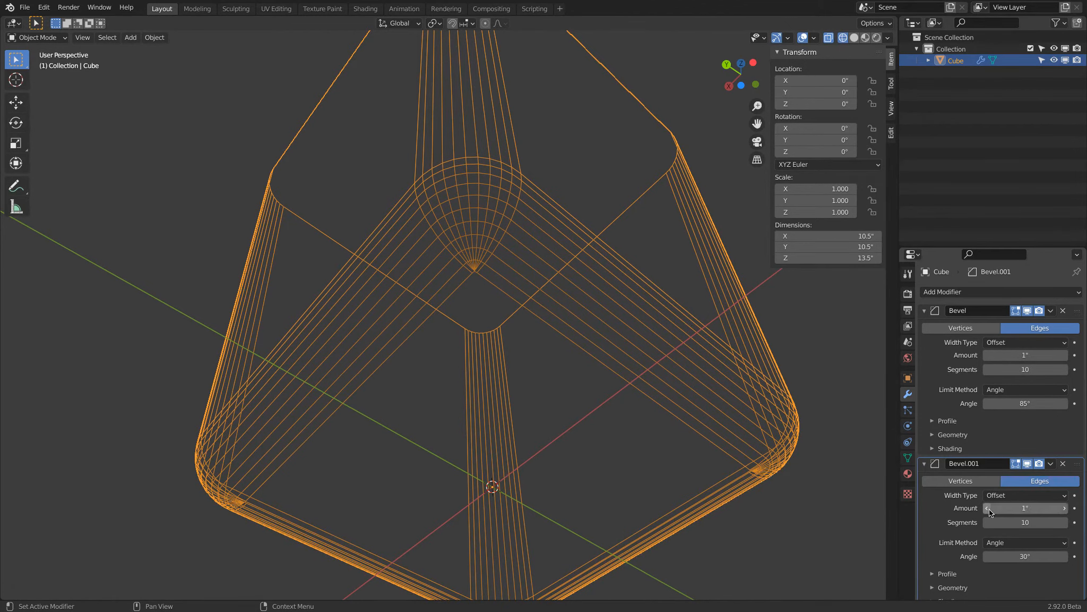
{"action": "key", "text": "Return"}
{"action": "scroll", "coordinate": [461, 295], "scroll_direction": "up", "scroll_amount": 5}
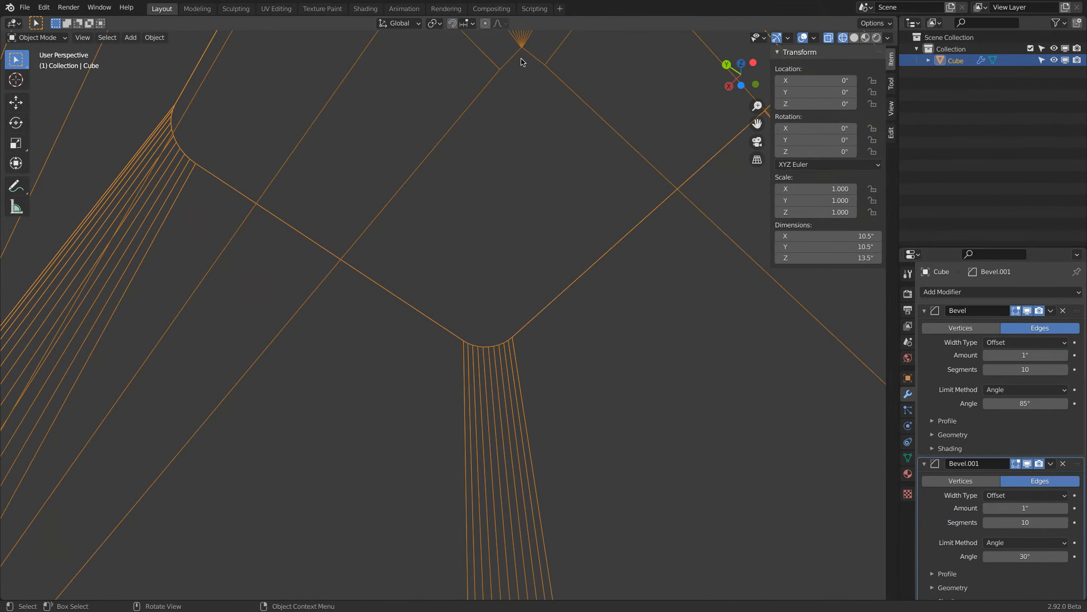
{"action": "scroll", "coordinate": [522, 49], "scroll_direction": "down", "scroll_amount": 6}
{"action": "middle_click_drag", "start_coordinate": [524, 53], "coordinate": [517, 98]}
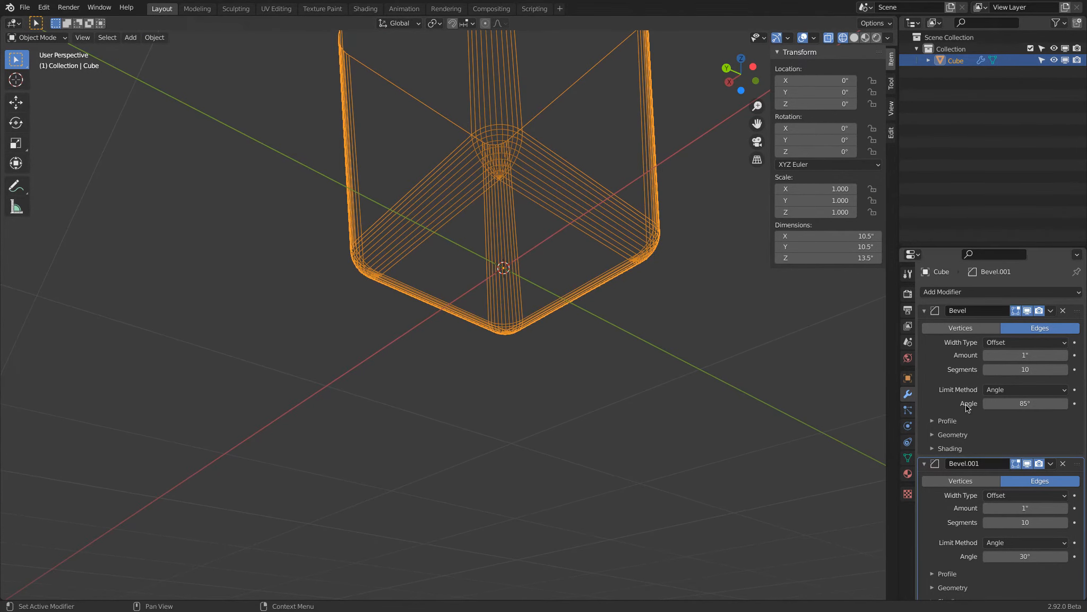
With the second Bevel hidden in the viewport, try a 30° angle limit on the first Bevel, return it to 85° and show both again.
{"action": "left_click", "coordinate": [1028, 463]}
{"action": "left_click", "coordinate": [1020, 406]}
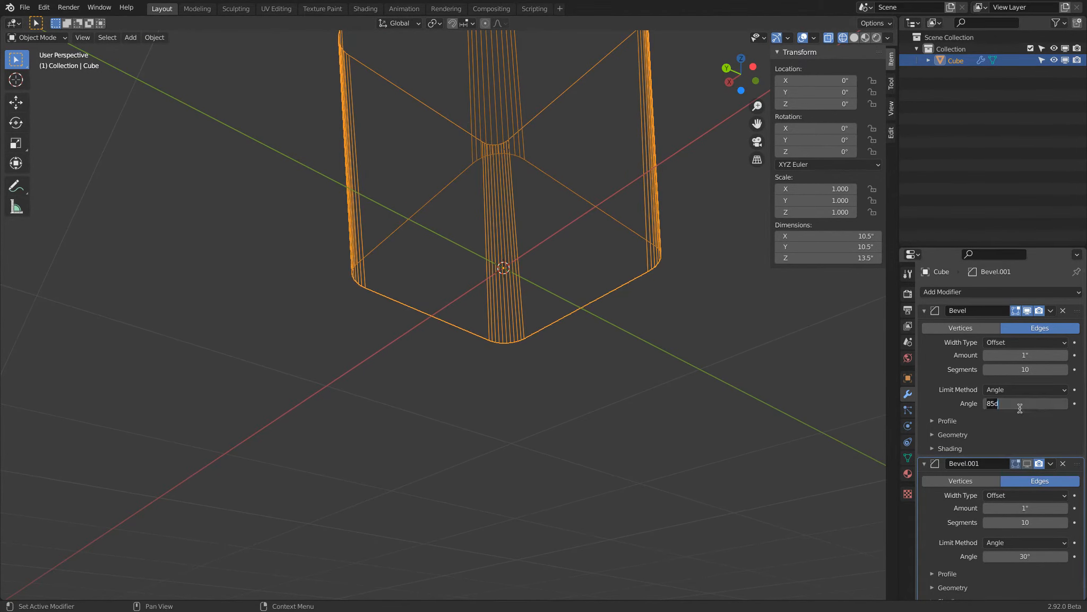
{"action": "type", "text": "85d"}
{"action": "key", "text": "Return"}
{"action": "middle_click_drag", "start_coordinate": [578, 346], "coordinate": [623, 327]}
{"action": "left_click", "coordinate": [1029, 405]}
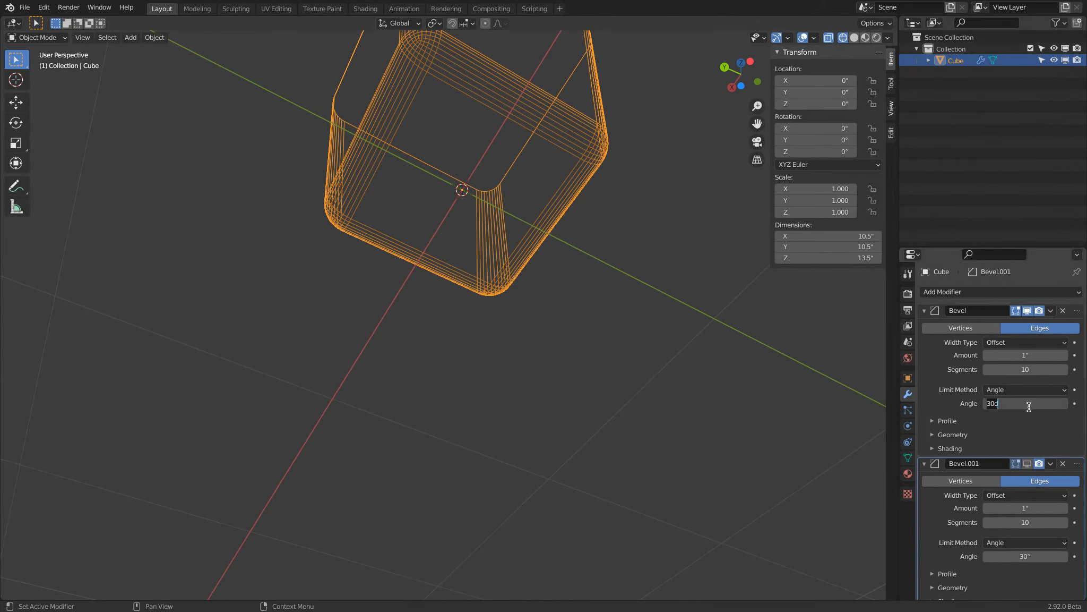
{"action": "type", "text": "85"}
{"action": "key", "text": "Return"}
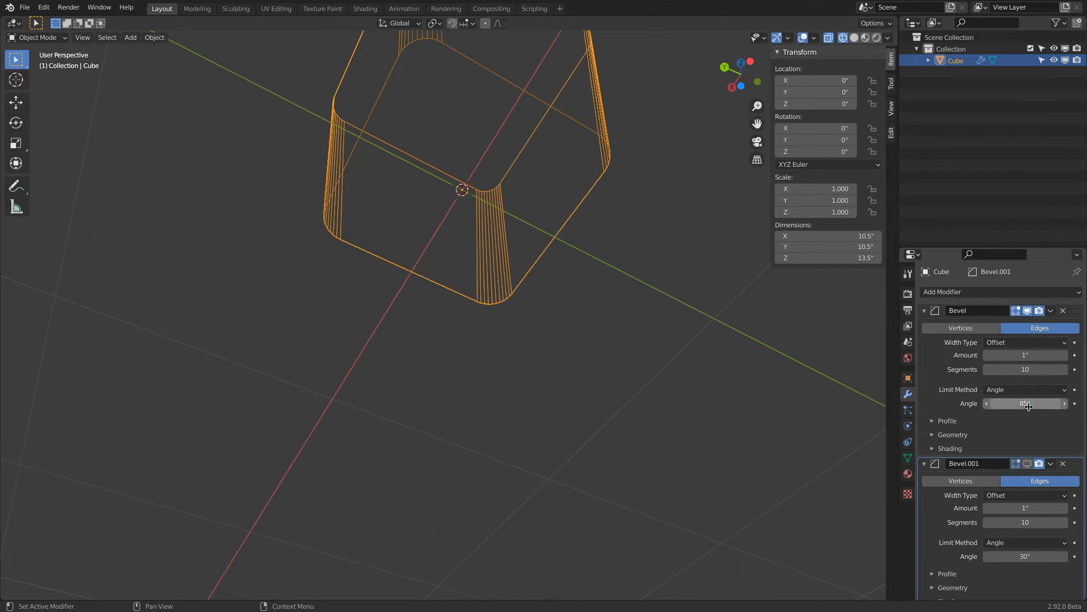
{"action": "left_click", "coordinate": [1027, 463]}
Set the second Bevel modifier's amount to 0.5 inch and inspect the rounded base in wireframe and solid shading.
{"action": "left_click", "coordinate": [1025, 508]}
{"action": "type", "text": "0.5"}
{"action": "key", "text": "Return"}
{"action": "middle_click_drag", "start_coordinate": [560, 234], "coordinate": [442, 102]}
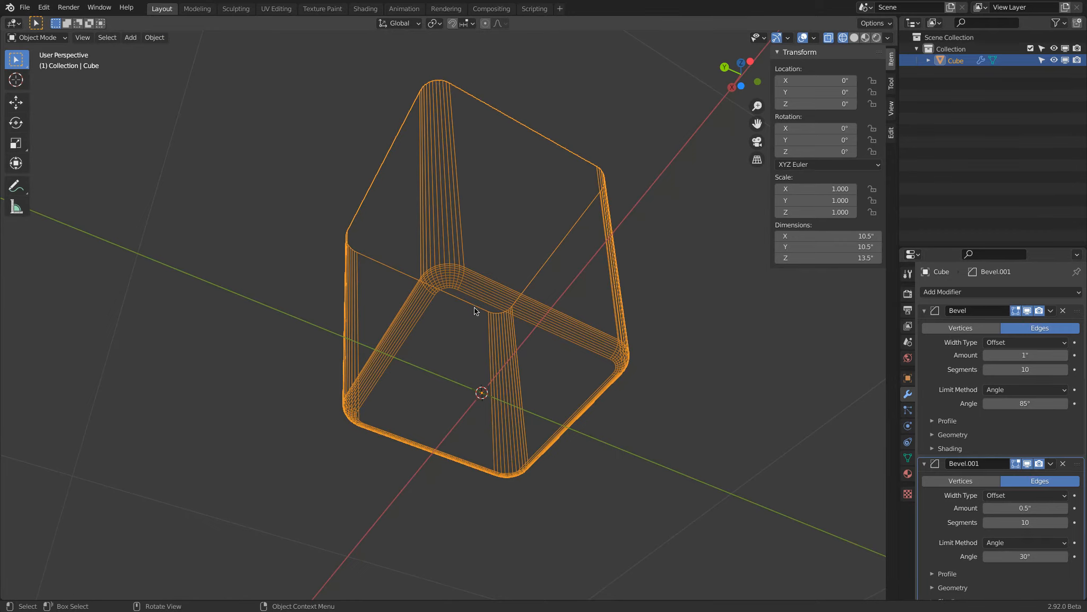
{"action": "mouse_move", "coordinate": [486, 290]}
{"action": "middle_mouse_down"}
{"action": "mouse_move", "coordinate": [524, 242]}
{"action": "mouse_move", "coordinate": [462, 308]}
{"action": "mouse_move", "coordinate": [400, 314]}
{"action": "mouse_move", "coordinate": [369, 286]}
{"action": "mouse_move", "coordinate": [410, 362]}
{"action": "mouse_move", "coordinate": [473, 250]}
{"action": "mouse_move", "coordinate": [480, 279]}
{"action": "mouse_move", "coordinate": [486, 272]}
{"action": "middle_mouse_up"}
{"action": "left_click", "coordinate": [854, 37]}
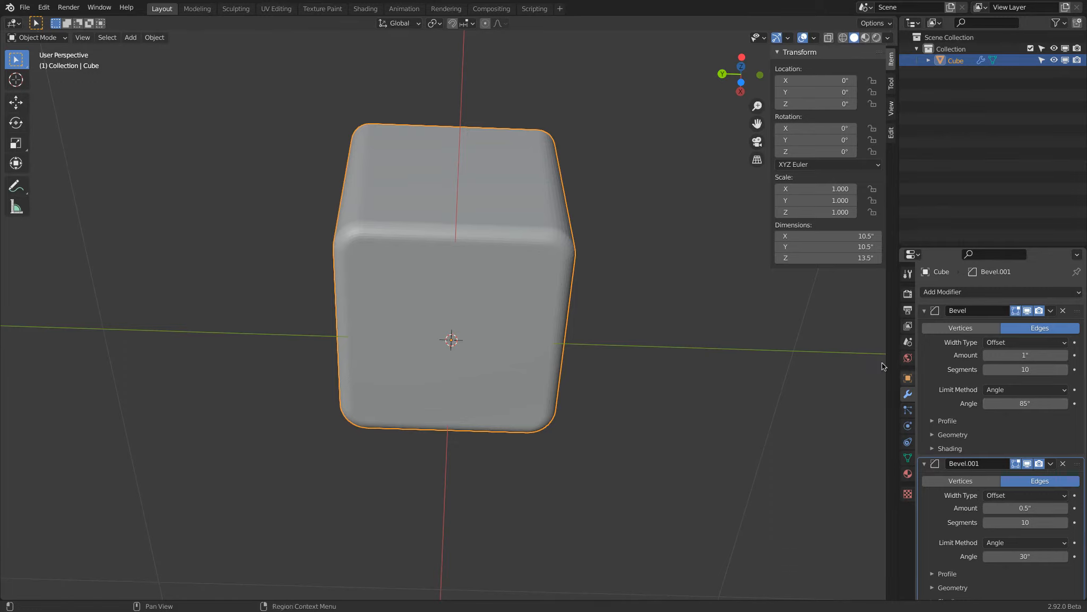
{"action": "middle_click_drag", "start_coordinate": [733, 308], "coordinate": [932, 381]}
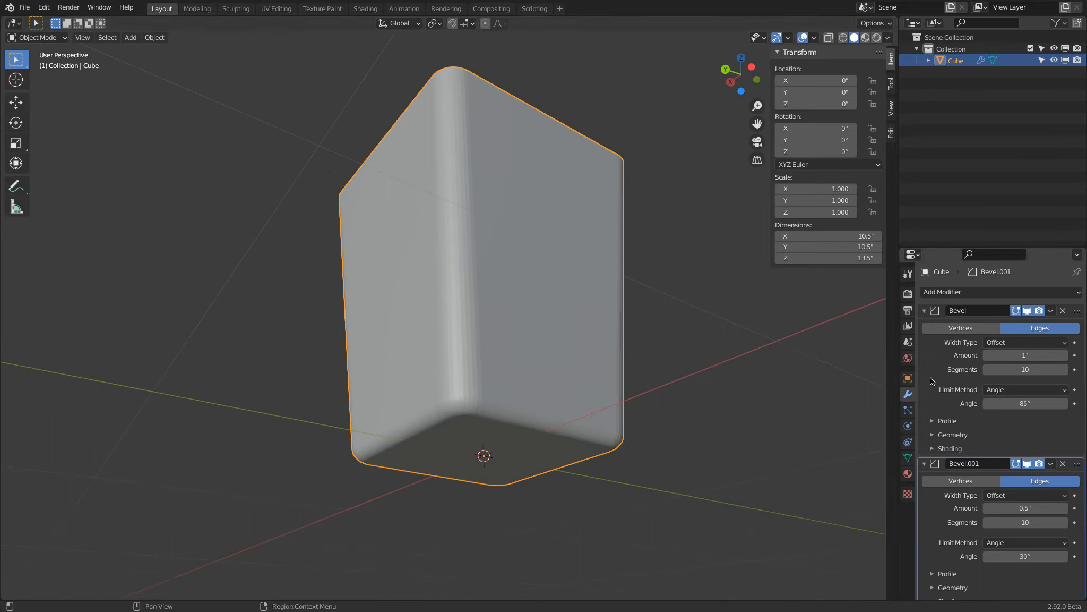
Try limiting the first Bevel by Weight, giving the four side edges a mean bevel weight of 1.
{"action": "left_click", "coordinate": [997, 391]}
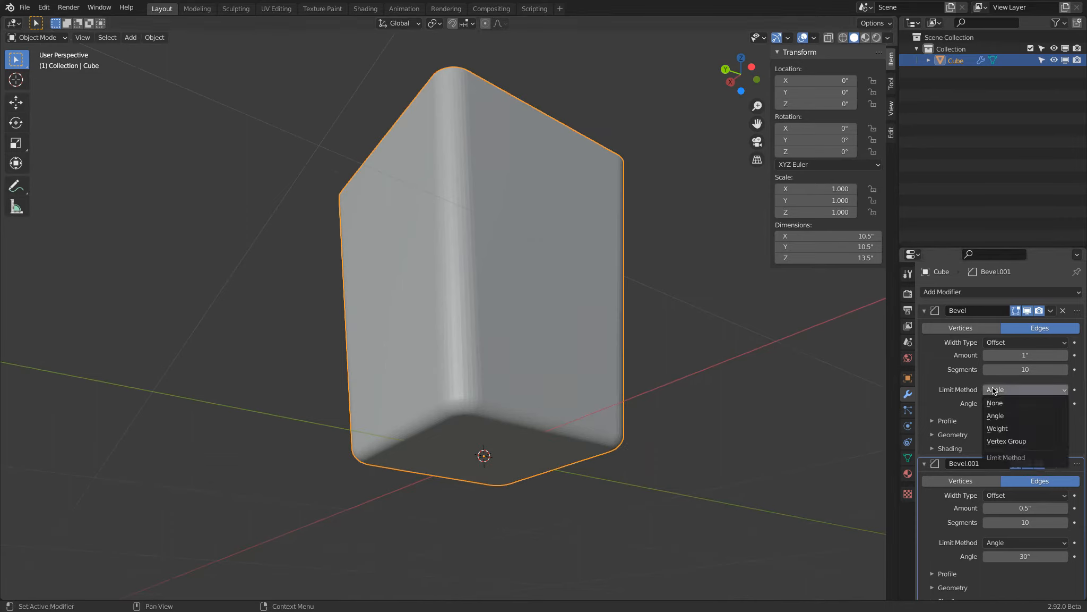
{"action": "left_click", "coordinate": [1019, 428]}
{"action": "key", "text": "Tab"}
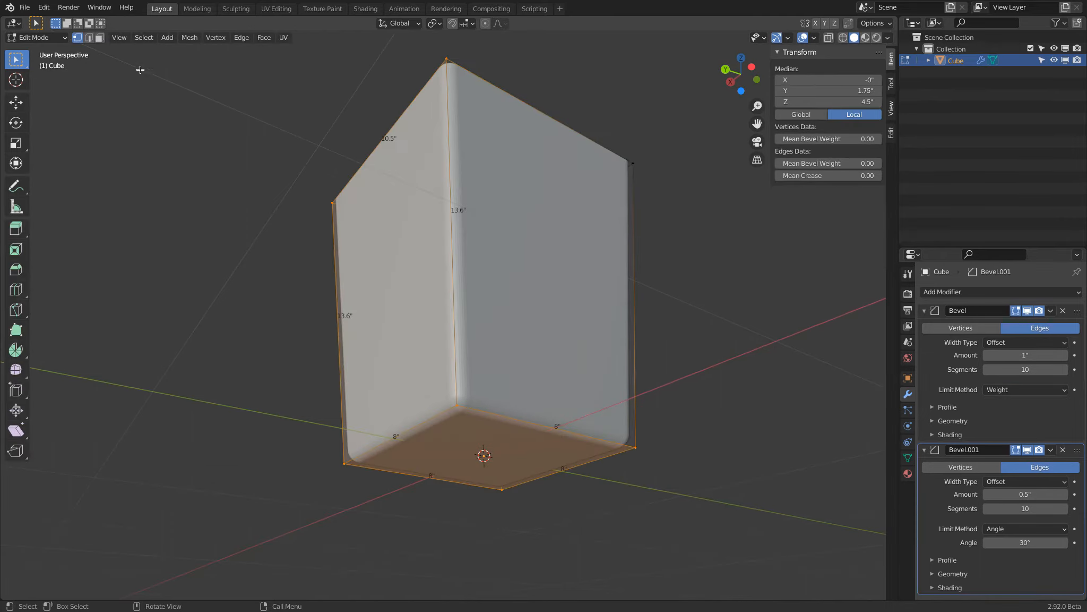
{"action": "left_click", "coordinate": [88, 37]}
{"action": "left_click", "coordinate": [330, 245]}
{"action": "left_click", "coordinate": [463, 168], "text": "shift"}
{"action": "left_click", "coordinate": [646, 225], "text": "shift"}
{"action": "middle_click_drag", "start_coordinate": [668, 226], "coordinate": [478, 190]}
{"action": "left_click", "coordinate": [476, 190], "text": "shift"}
{"action": "left_click_drag", "start_coordinate": [825, 163], "coordinate": [974, 157]}
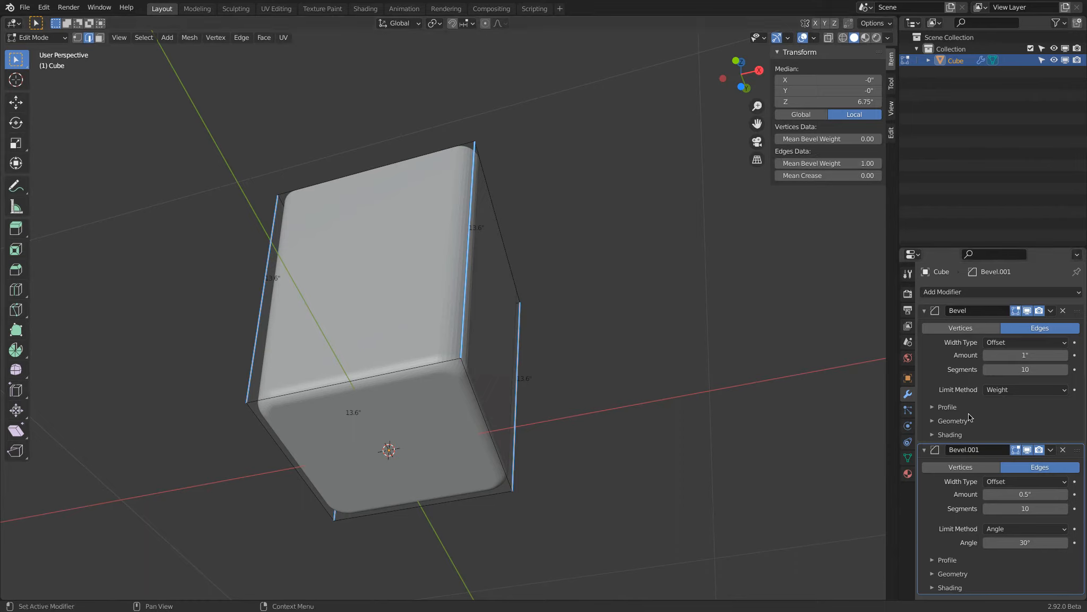
Return the first Bevel's limit method to Angle, reset the side edges' mean bevel weight to 0 and go back to Object Mode.
{"action": "left_click", "coordinate": [1003, 393]}
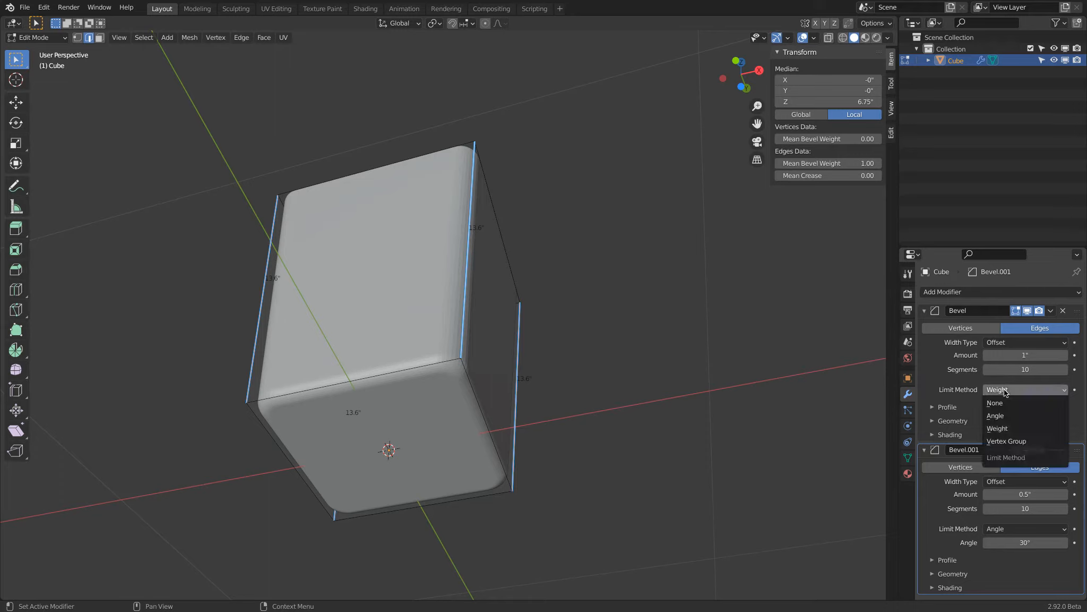
{"action": "left_click", "coordinate": [1017, 415]}
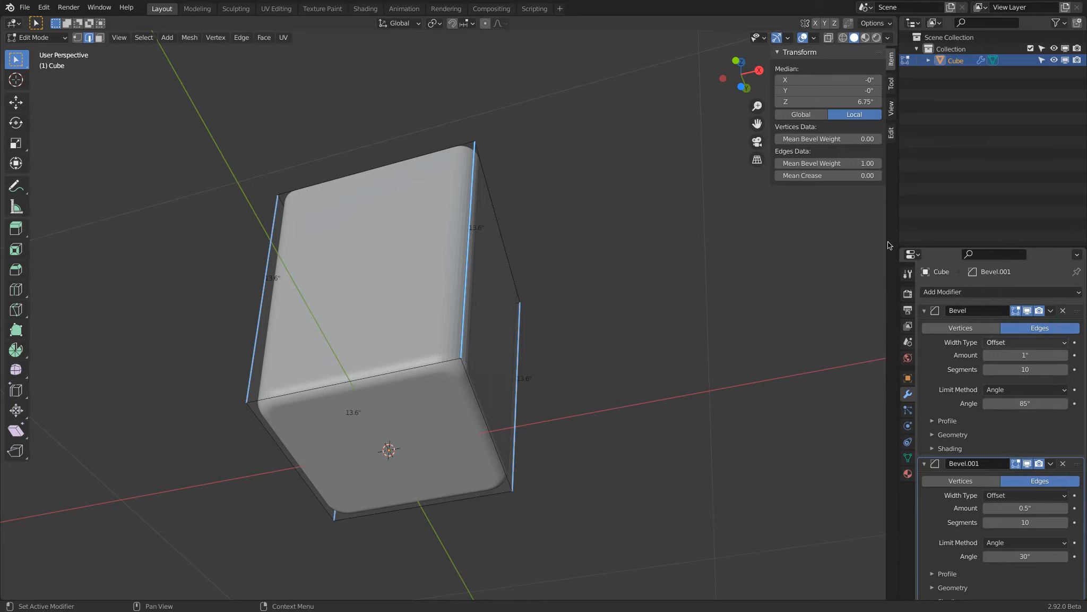
{"action": "left_click_drag", "start_coordinate": [832, 162], "coordinate": [436, 155]}
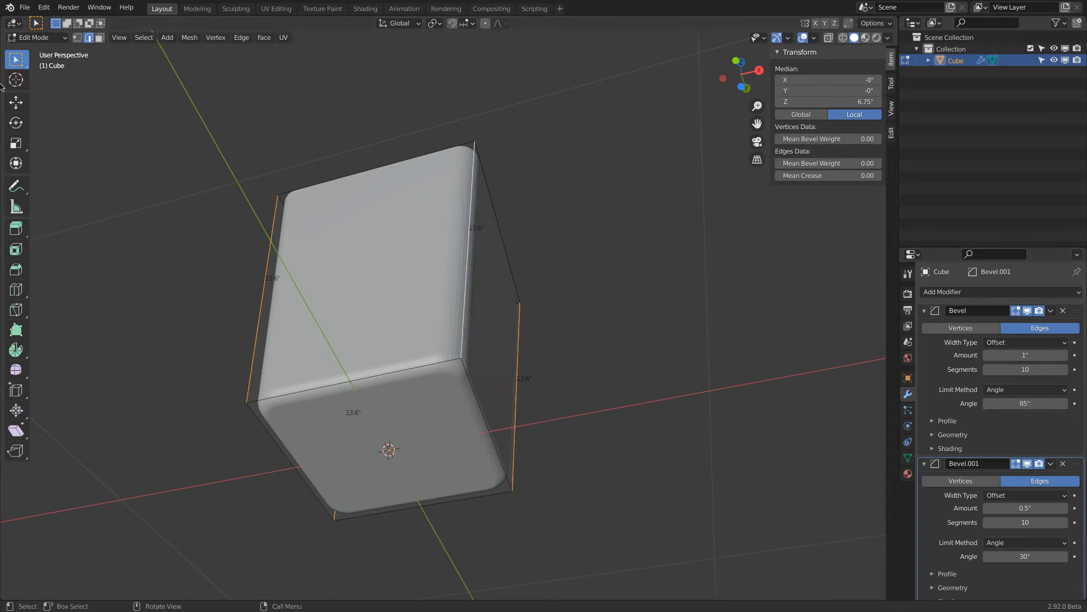
{"action": "left_click", "coordinate": [26, 39]}
{"action": "left_click", "coordinate": [32, 51]}
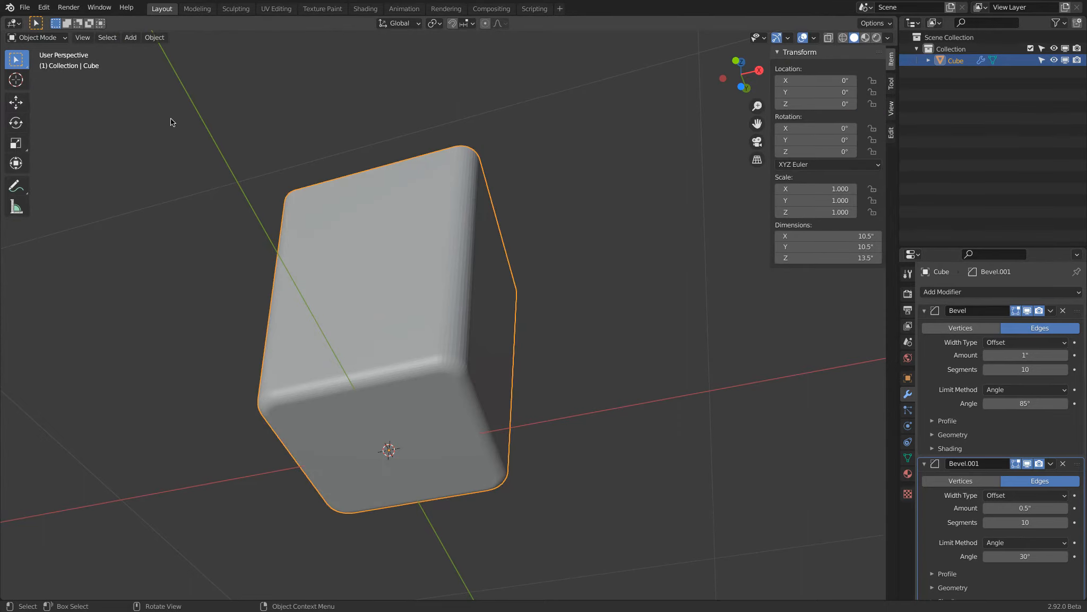
Apply Shade Smooth to the cube and inspect its walls and rounded corners from above.
{"action": "right_click", "coordinate": [465, 185]}
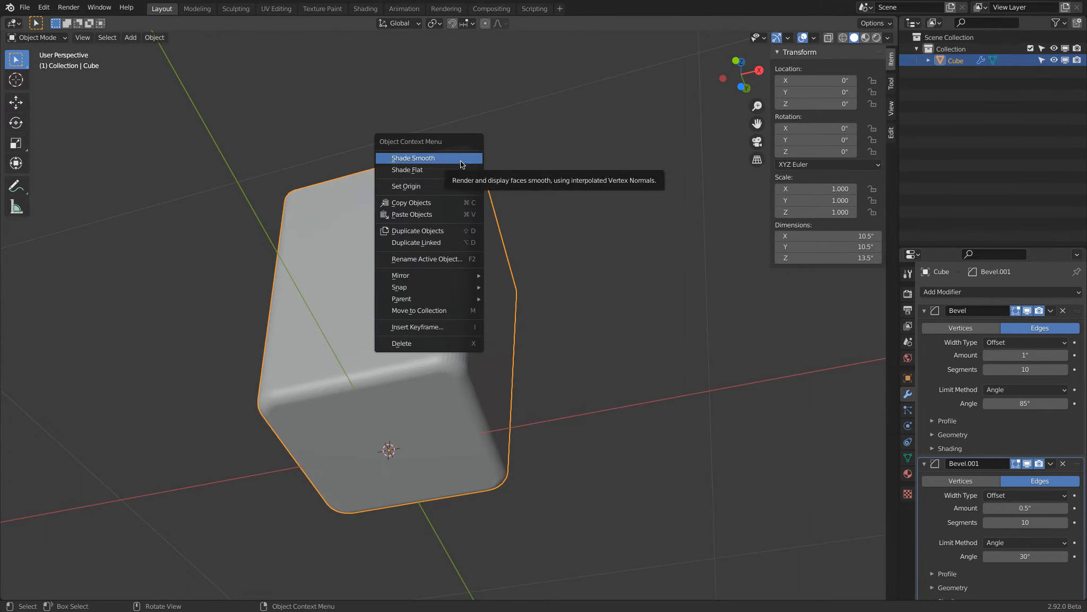
{"action": "left_click", "coordinate": [459, 163]}
{"action": "middle_click_drag", "start_coordinate": [460, 163], "coordinate": [352, 289]}
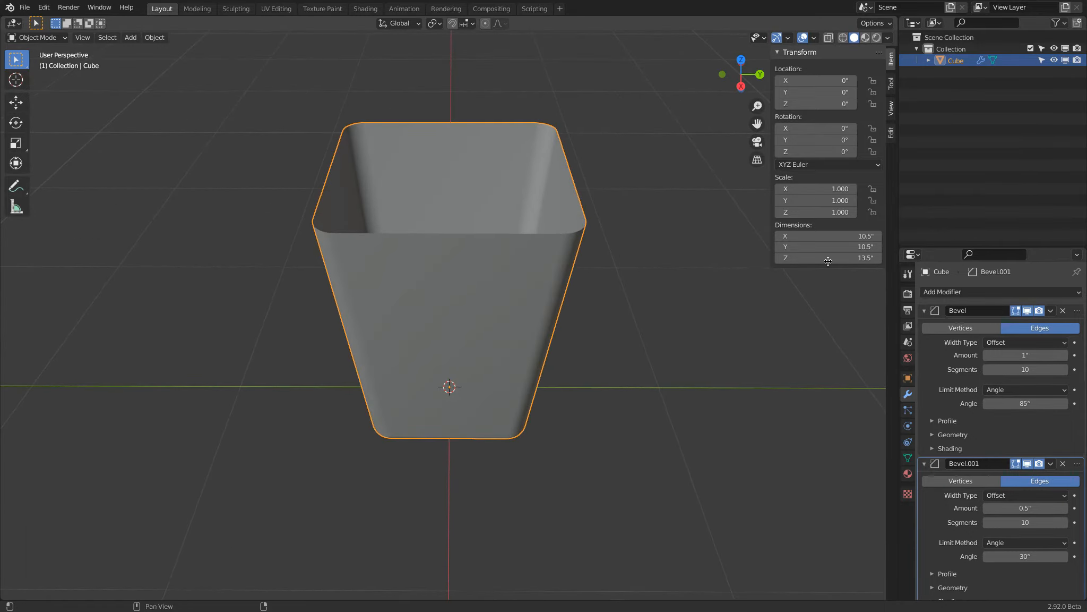
{"action": "scroll", "coordinate": [586, 248], "scroll_direction": "up", "scroll_amount": 3}
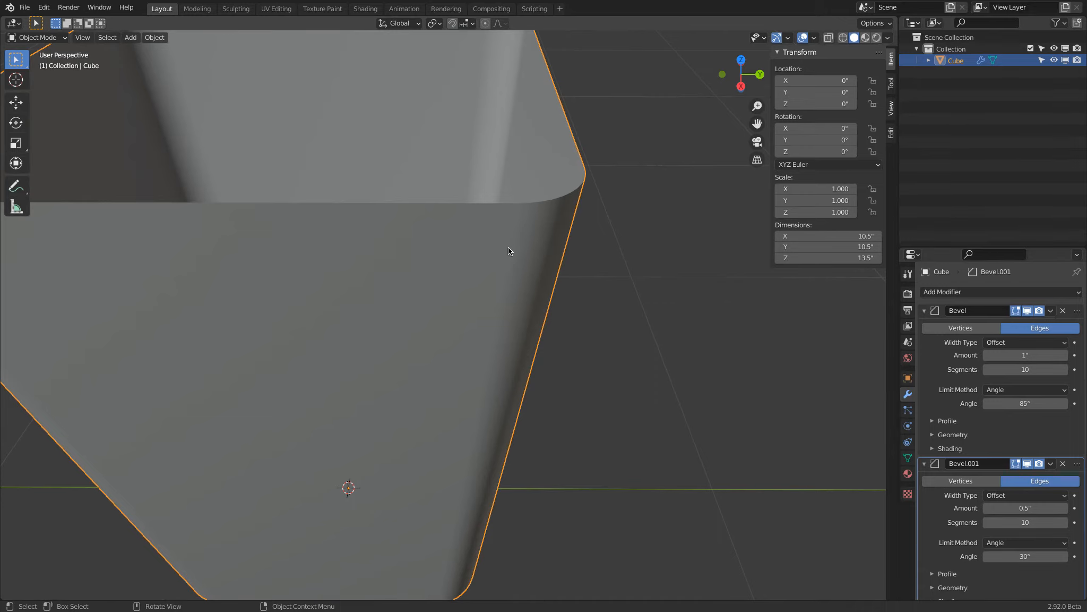
{"action": "scroll", "coordinate": [509, 248], "scroll_direction": "down", "scroll_amount": 5}
{"action": "middle_click_drag", "start_coordinate": [459, 286], "coordinate": [379, 299]}
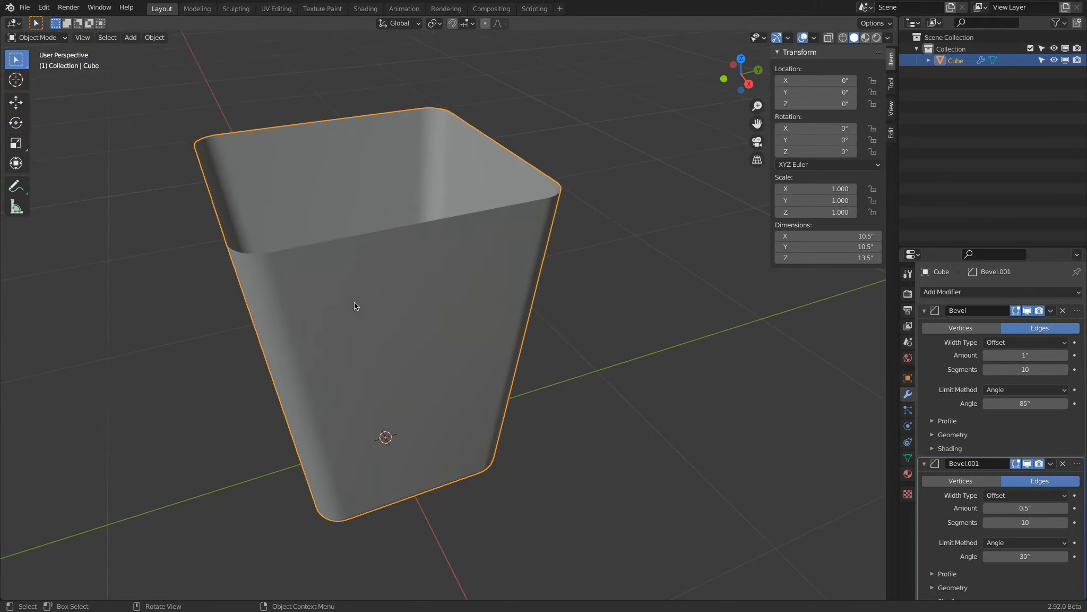
{"action": "middle_click_drag", "start_coordinate": [281, 272], "coordinate": [410, 311]}
Set the first Bevel modifier's superellipse profile shape to 0.6 and check the side corners.
{"action": "left_click", "coordinate": [936, 448]}
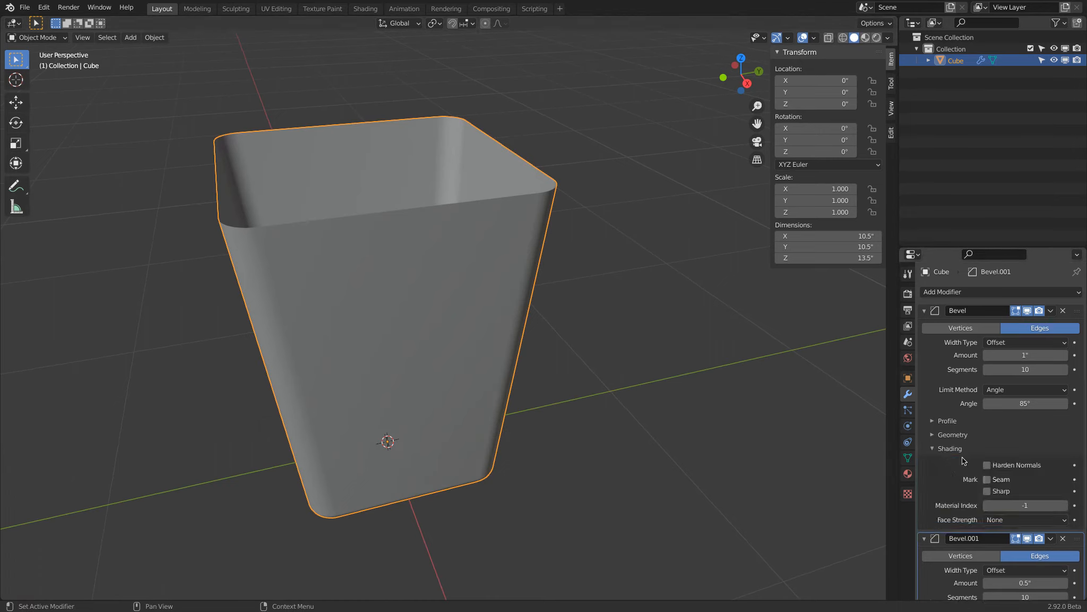
{"action": "left_click", "coordinate": [934, 448]}
{"action": "left_click", "coordinate": [933, 434]}
{"action": "left_click", "coordinate": [933, 434]}
{"action": "left_click", "coordinate": [934, 420]}
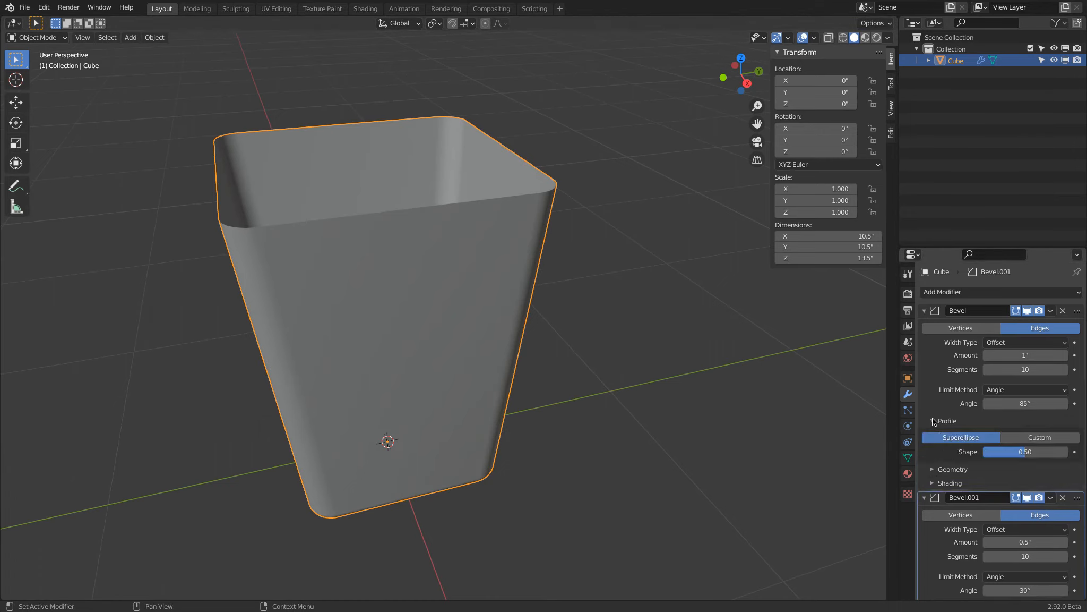
{"action": "left_click", "coordinate": [1004, 452]}
{"action": "type", "text": "0.6"}
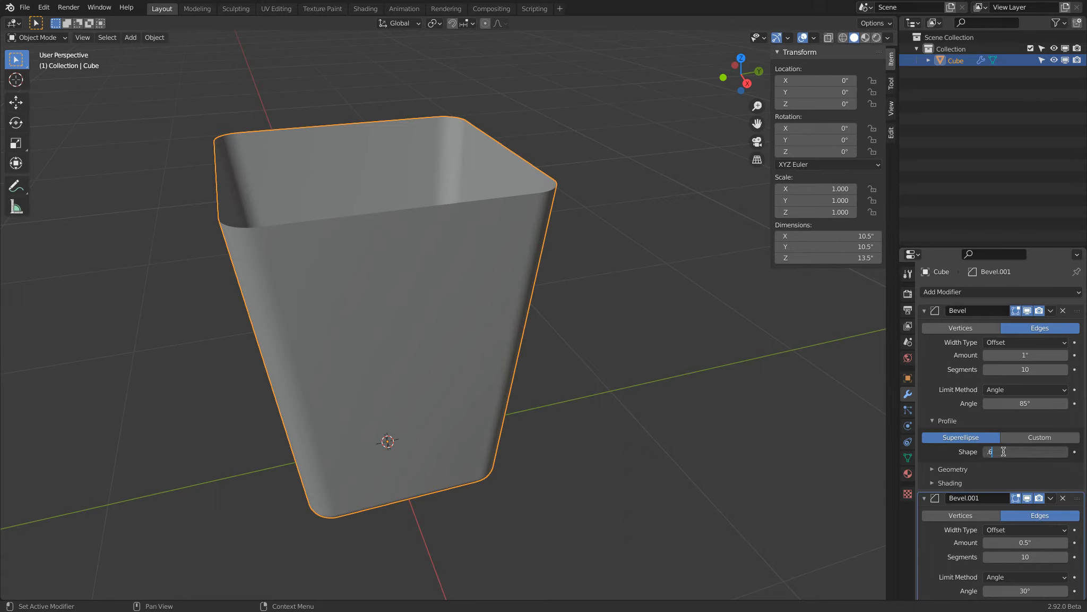
{"action": "key", "text": "Return"}
{"action": "middle_click_drag", "start_coordinate": [778, 415], "coordinate": [546, 200]}
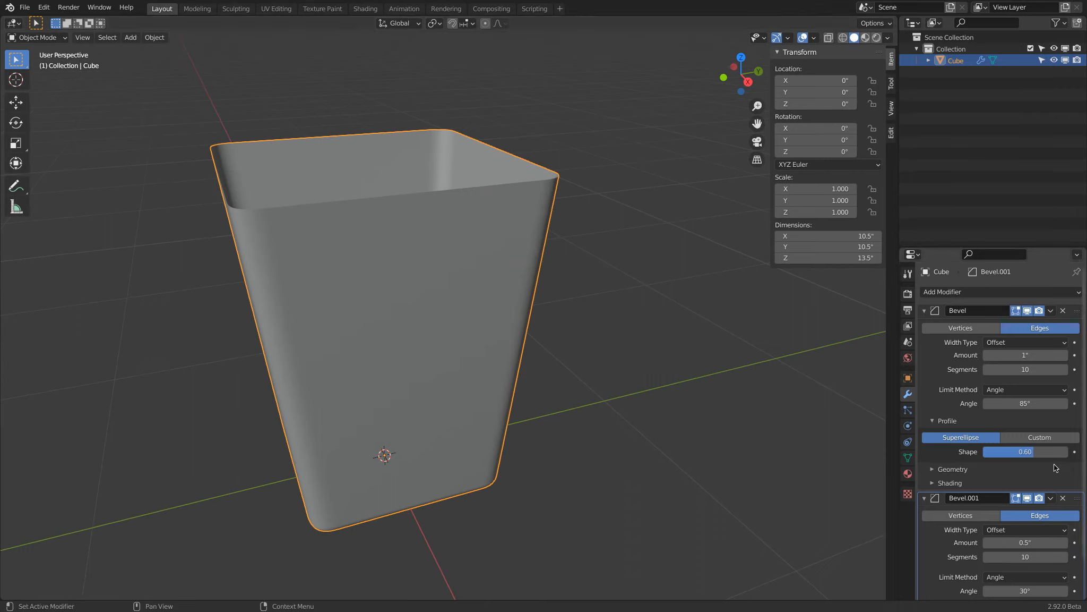
{"action": "left_click", "coordinate": [1026, 451]}
{"action": "type", "text": "0.5"}
{"action": "key", "text": "Return"}
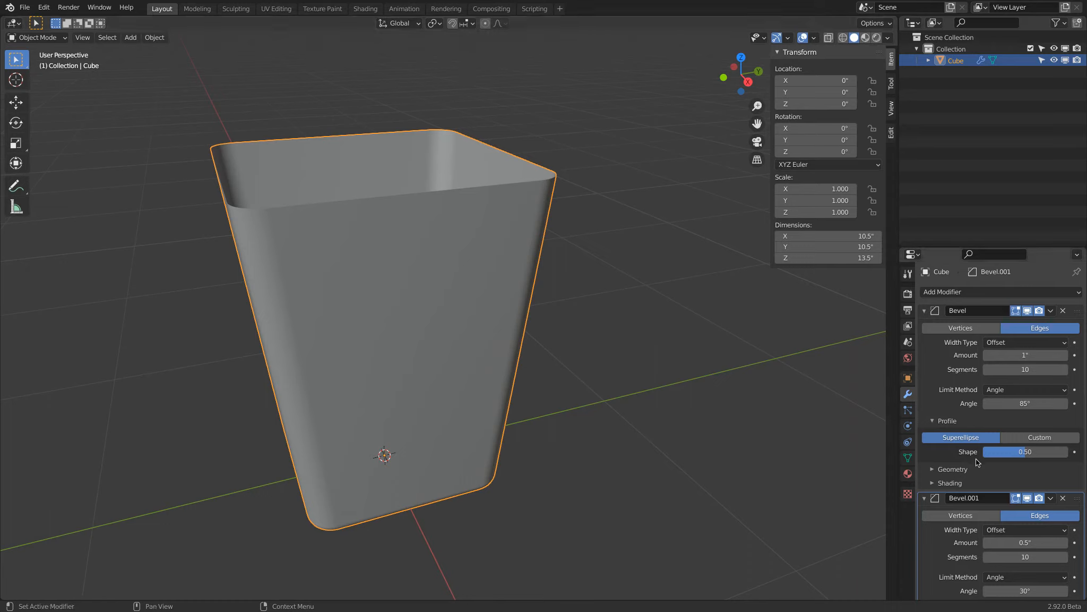
{"action": "left_click", "coordinate": [1029, 463]}
{"action": "left_click", "coordinate": [1025, 451]}
{"action": "type", "text": "0.6"}
{"action": "key", "text": "Return"}
Set the second Bevel modifier's profile shape to 0.6.
{"action": "scroll", "coordinate": [1017, 477], "scroll_direction": "down", "scroll_amount": 1}
{"action": "scroll", "coordinate": [1016, 474], "scroll_direction": "down", "scroll_amount": 1}
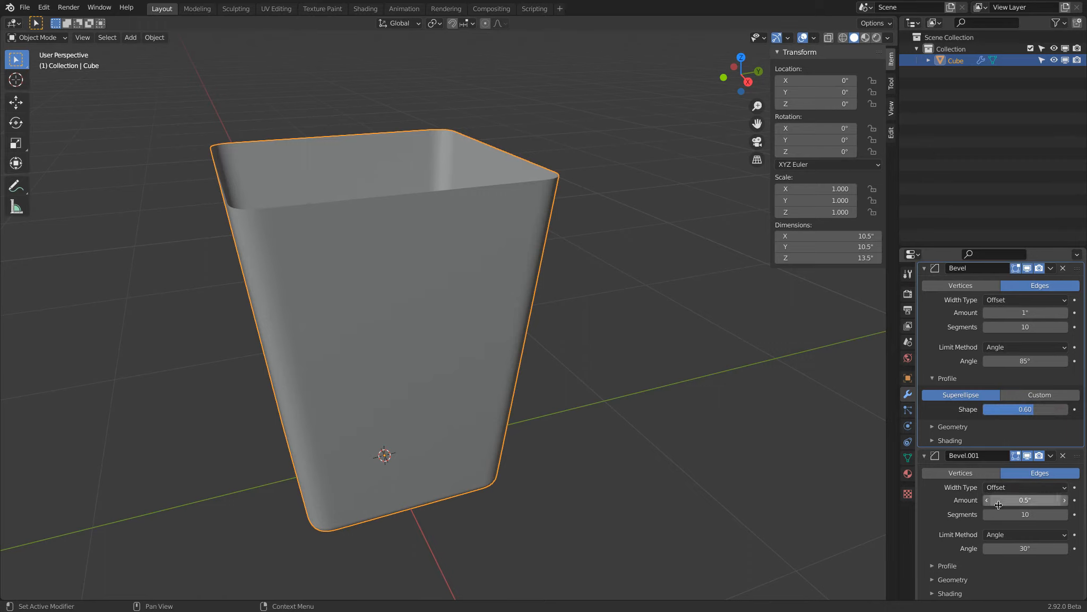
{"action": "left_click", "coordinate": [929, 568]}
{"action": "scroll", "coordinate": [991, 529], "scroll_direction": "down", "scroll_amount": 2}
{"action": "left_click", "coordinate": [1028, 563]}
{"action": "type", "text": "0.6"}
{"action": "key", "text": "Return"}
Try profile shapes of 0.55, 0.5 and 0.4 on the first Bevel and return it to 0.6.
{"action": "left_click", "coordinate": [1021, 371]}
{"action": "key", "text": "BackSpace"}
{"action": "type", "text": ".55"}
{"action": "key", "text": "Return"}
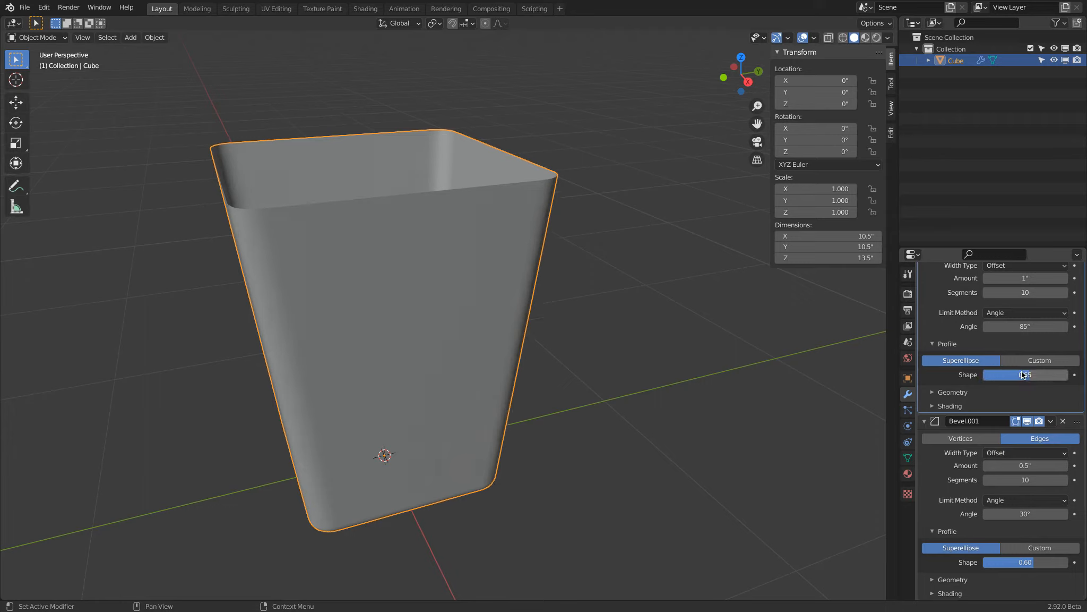
{"action": "left_click", "coordinate": [1022, 372]}
{"action": "key", "text": "BackSpace"}
{"action": "type", "text": ".5"}
{"action": "key", "text": "Return"}
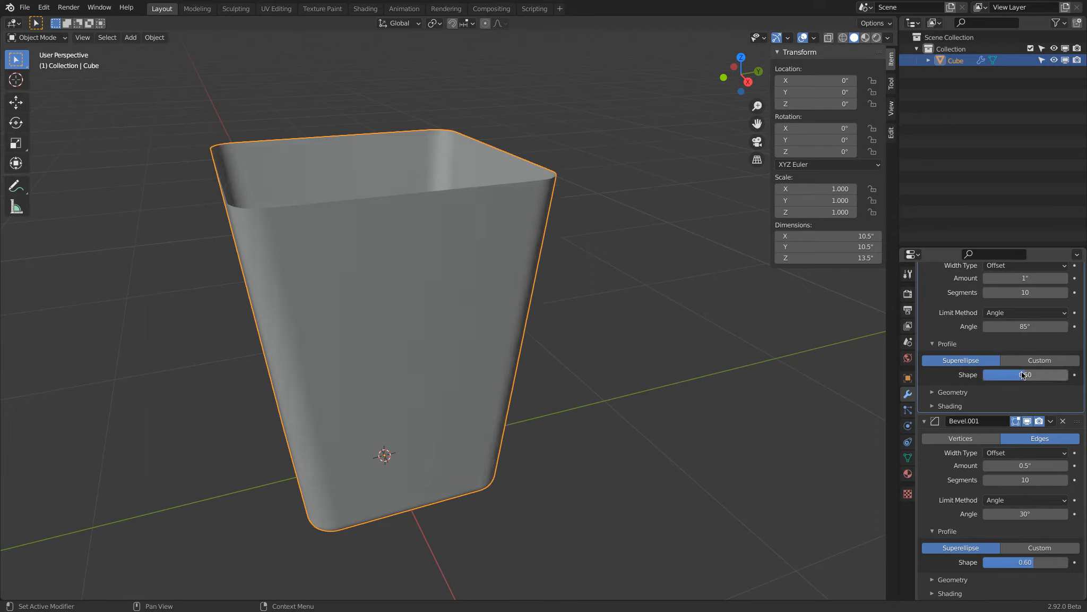
{"action": "left_click", "coordinate": [1021, 372]}
{"action": "key", "text": "BackSpace"}
{"action": "type", "text": ".4"}
{"action": "key", "text": "Return"}
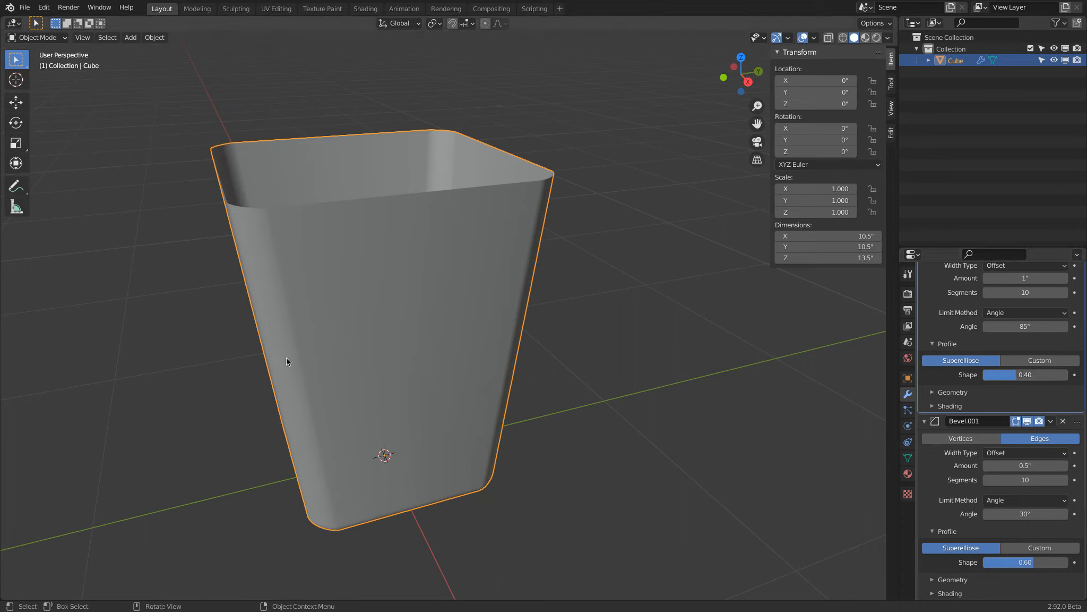
{"action": "left_click", "coordinate": [1026, 375]}
{"action": "key", "text": "BackSpace"}
{"action": "type", "text": ".6"}
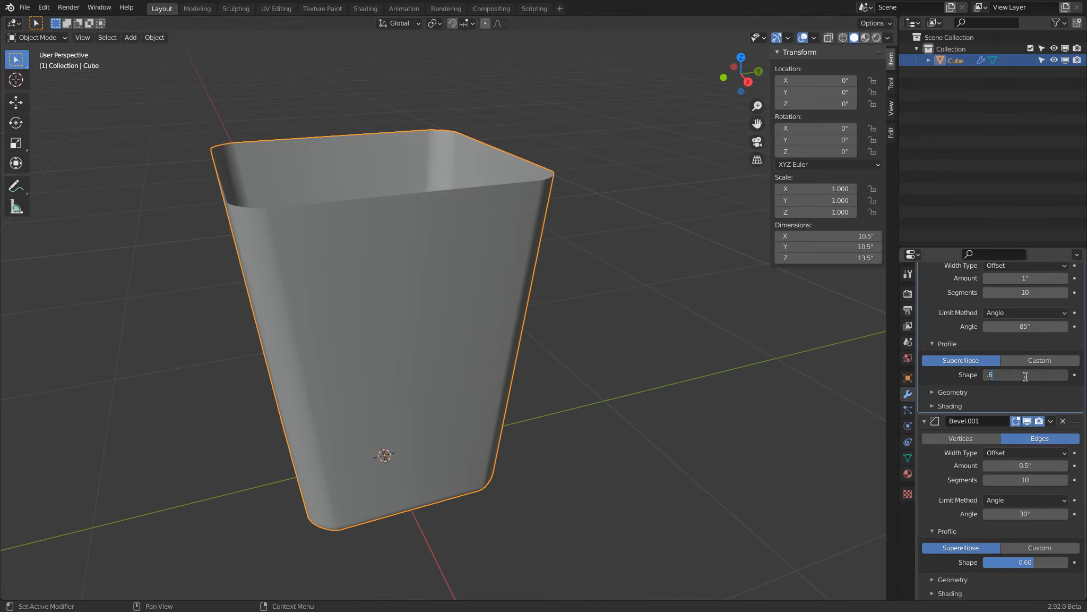
{"action": "key", "text": "Return"}
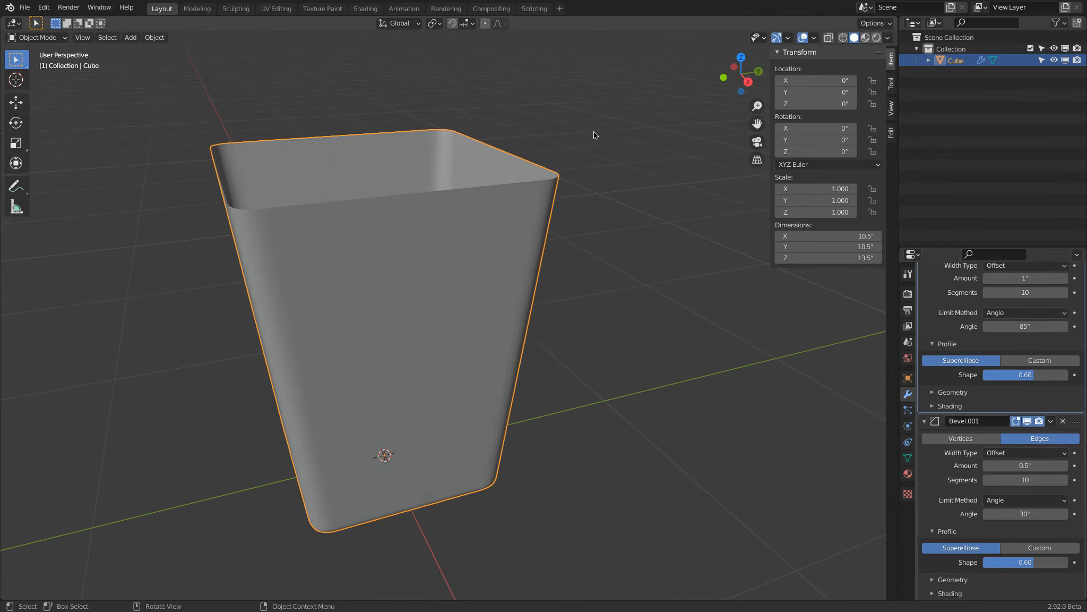
Select the four edges around the trash can's top opening in Edit Mode.
{"action": "middle_click_drag", "start_coordinate": [593, 131], "coordinate": [557, 241]}
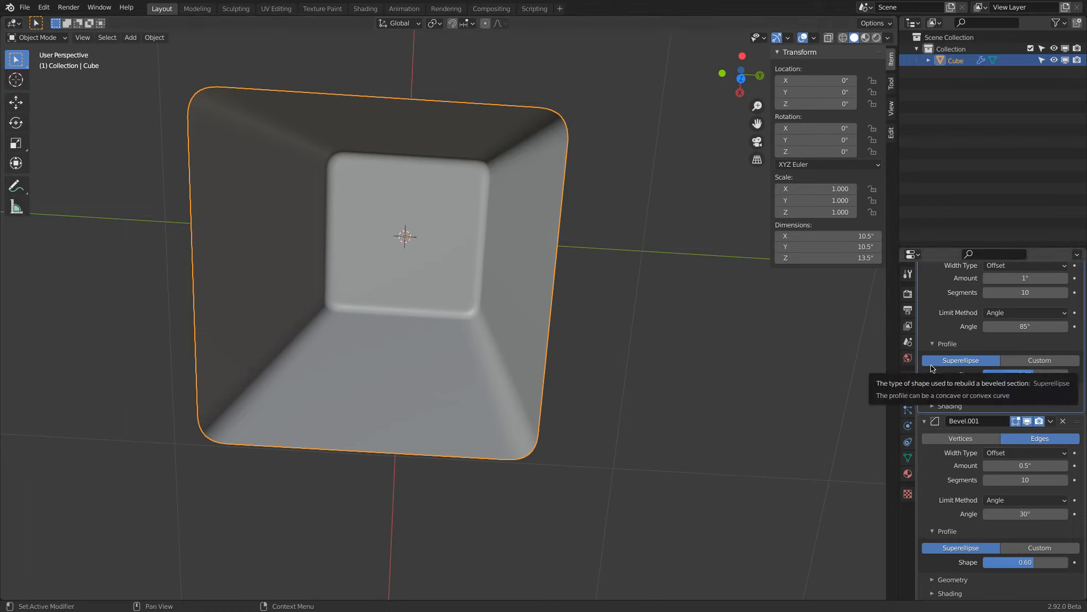
{"action": "middle_click_drag", "start_coordinate": [738, 462], "coordinate": [672, 364]}
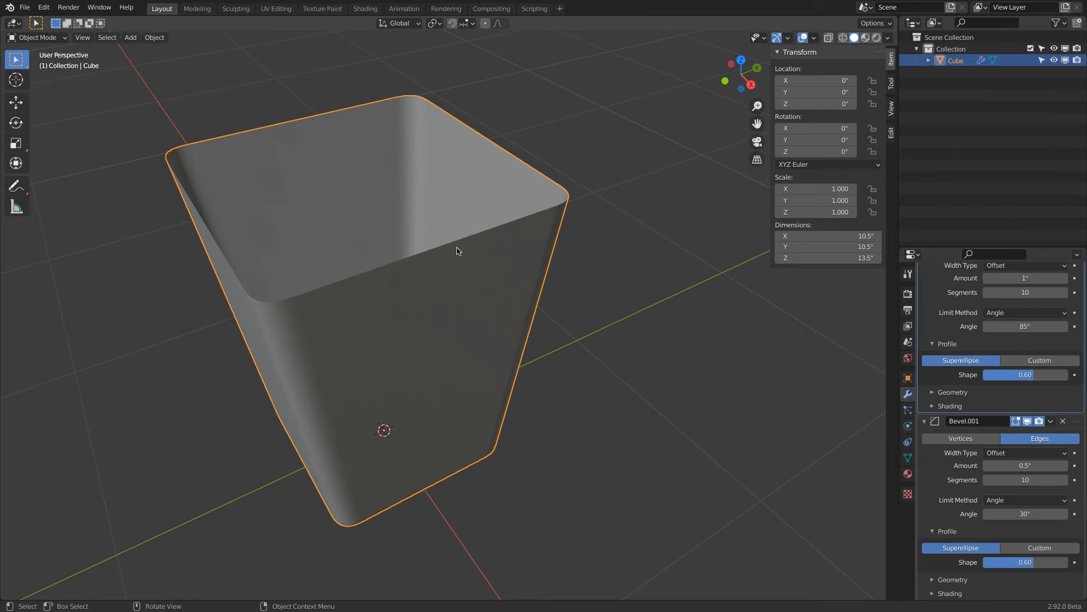
{"action": "middle_click_drag", "start_coordinate": [396, 211], "coordinate": [444, 224]}
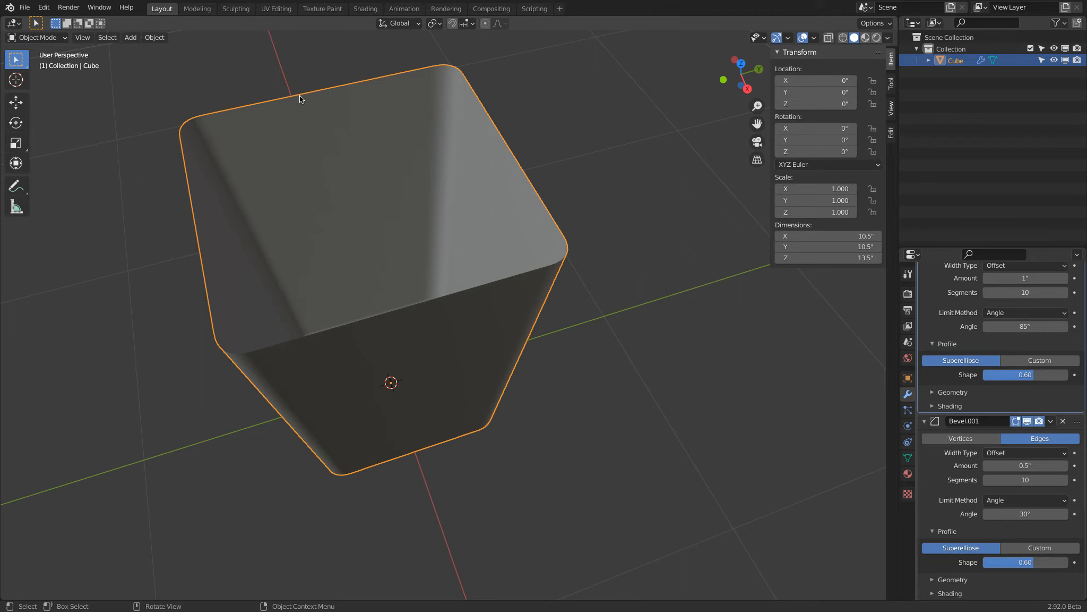
{"action": "left_click", "coordinate": [50, 38]}
{"action": "left_click", "coordinate": [50, 67]}
{"action": "left_click", "coordinate": [213, 113]}
{"action": "left_click", "coordinate": [183, 160], "text": "shift"}
{"action": "left_click", "coordinate": [425, 302], "text": "shift"}
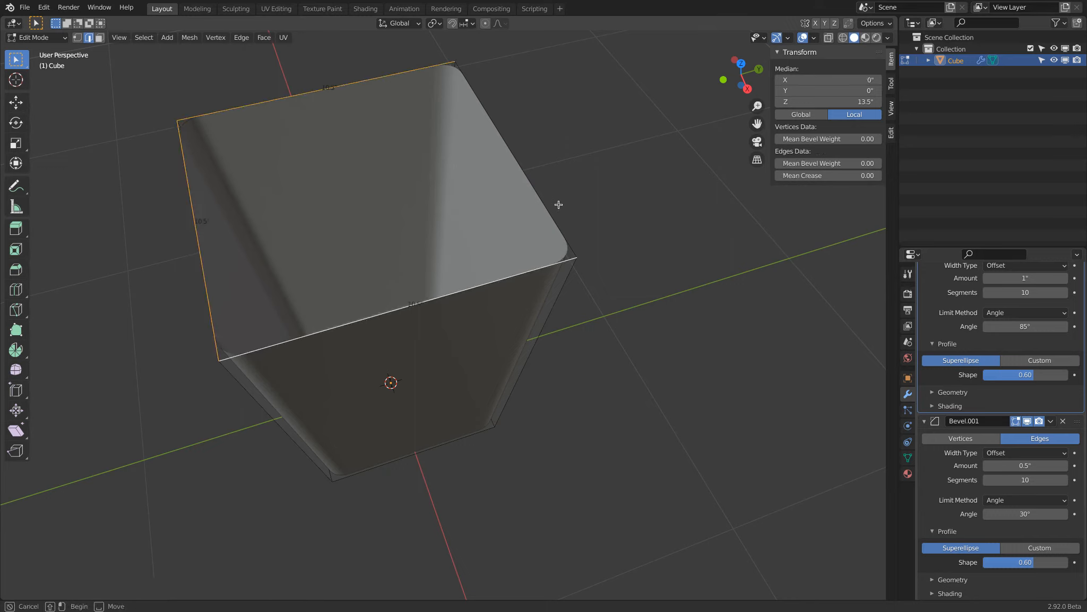
{"action": "left_click", "coordinate": [488, 151], "text": "shift"}
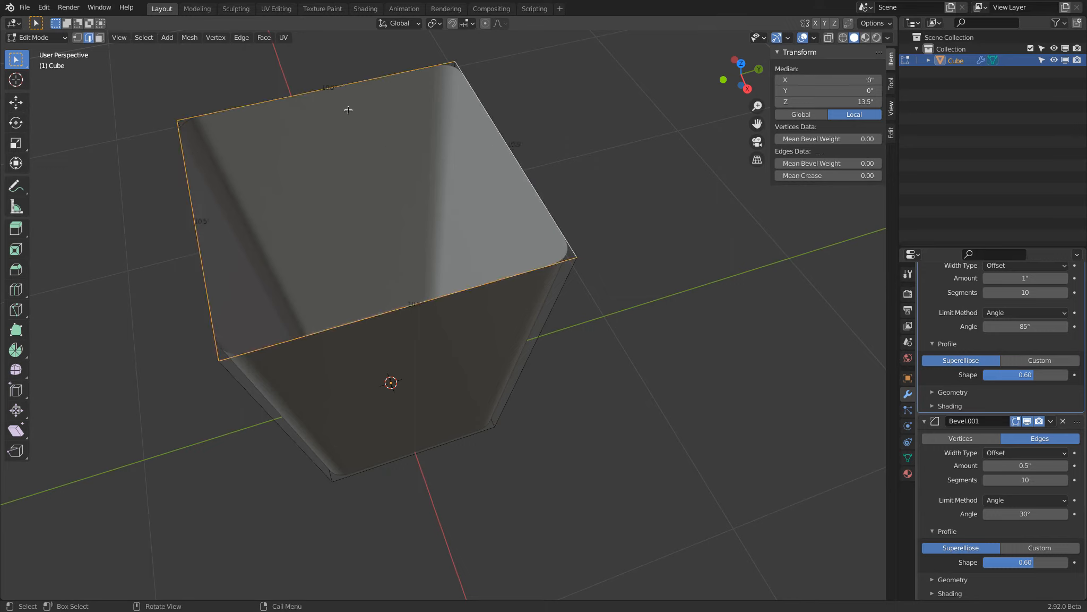
Duplicate the top edge loop in place, separate the copy into its own object, and return to Object Mode.
{"action": "left_click", "coordinate": [77, 37]}
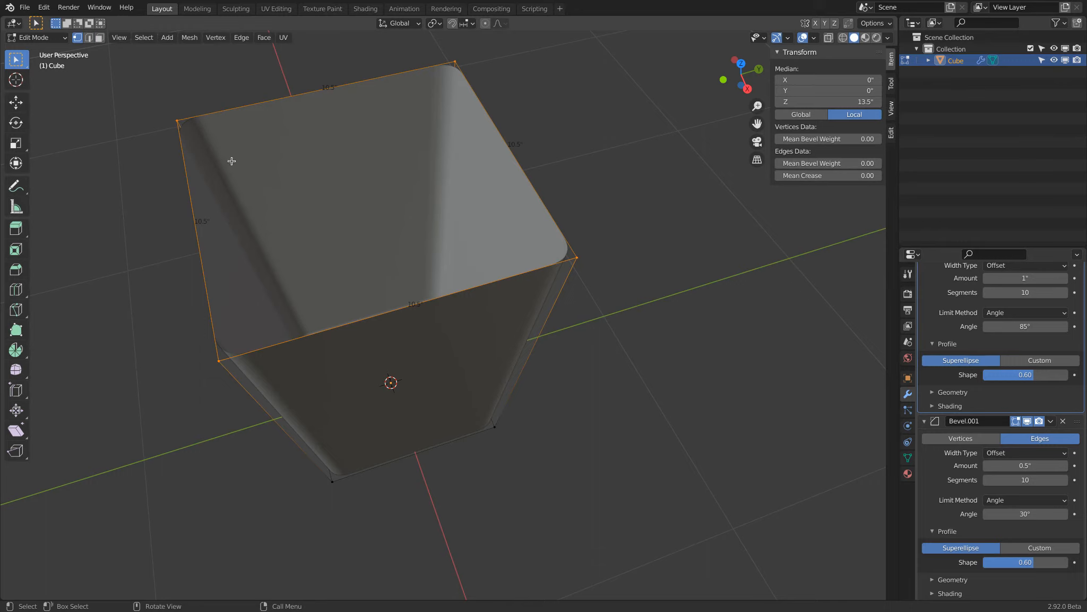
{"action": "key", "text": "g"}
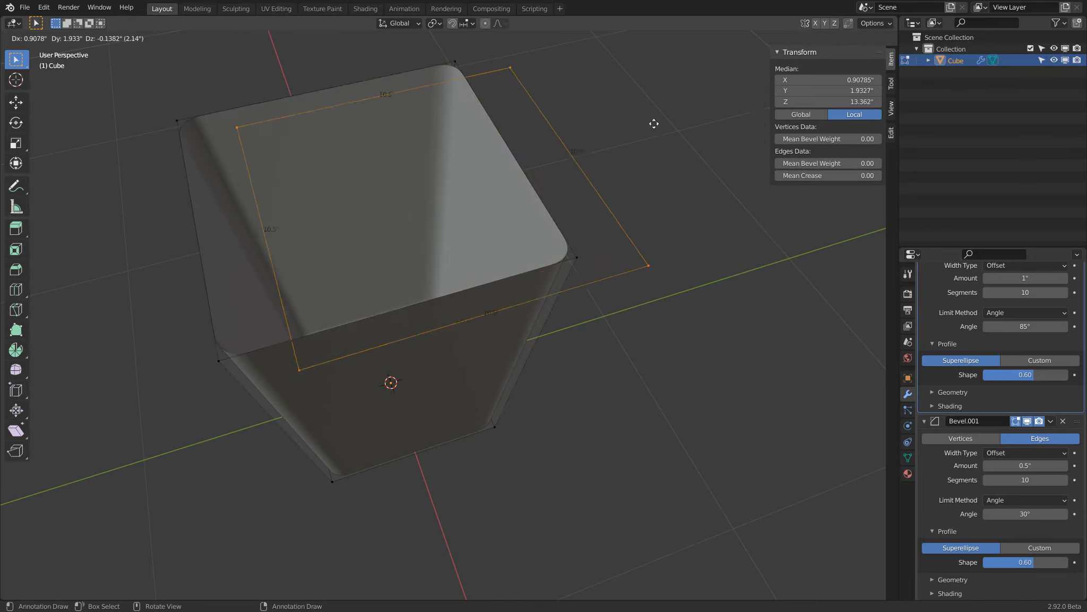
{"action": "right_click", "coordinate": [634, 129]}
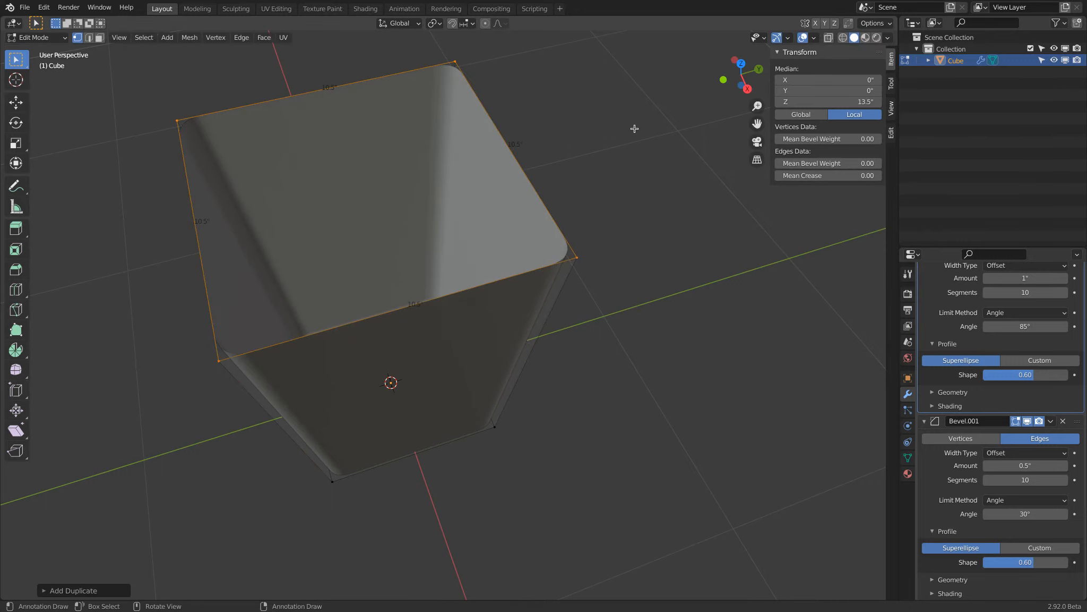
{"action": "left_click", "coordinate": [190, 37]}
{"action": "mouse_move", "coordinate": [224, 142]}
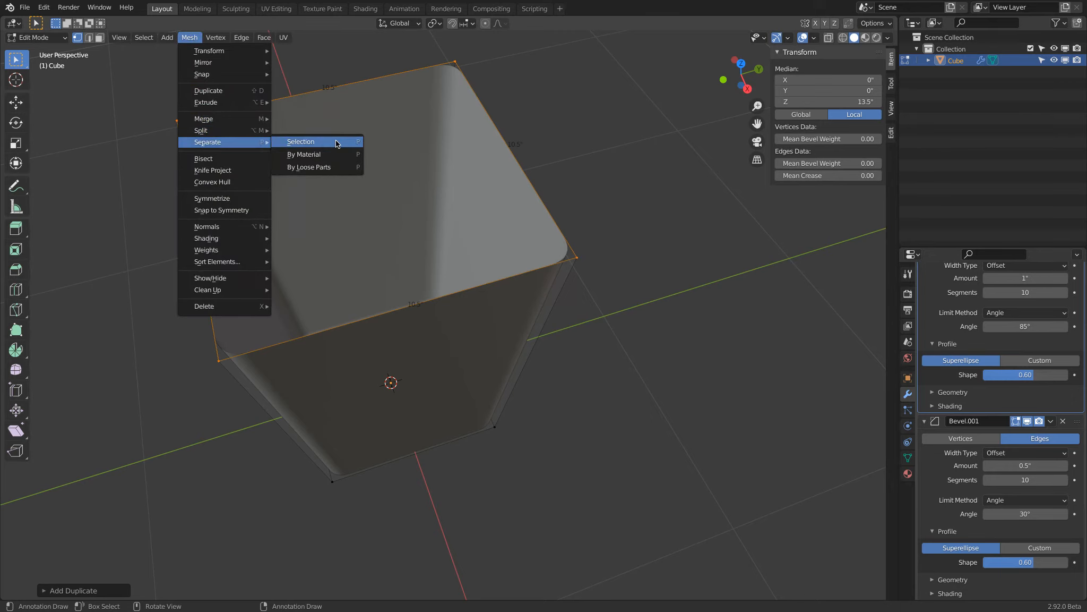
{"action": "left_click", "coordinate": [319, 141]}
{"action": "left_click", "coordinate": [36, 37]}
{"action": "left_click", "coordinate": [41, 51]}
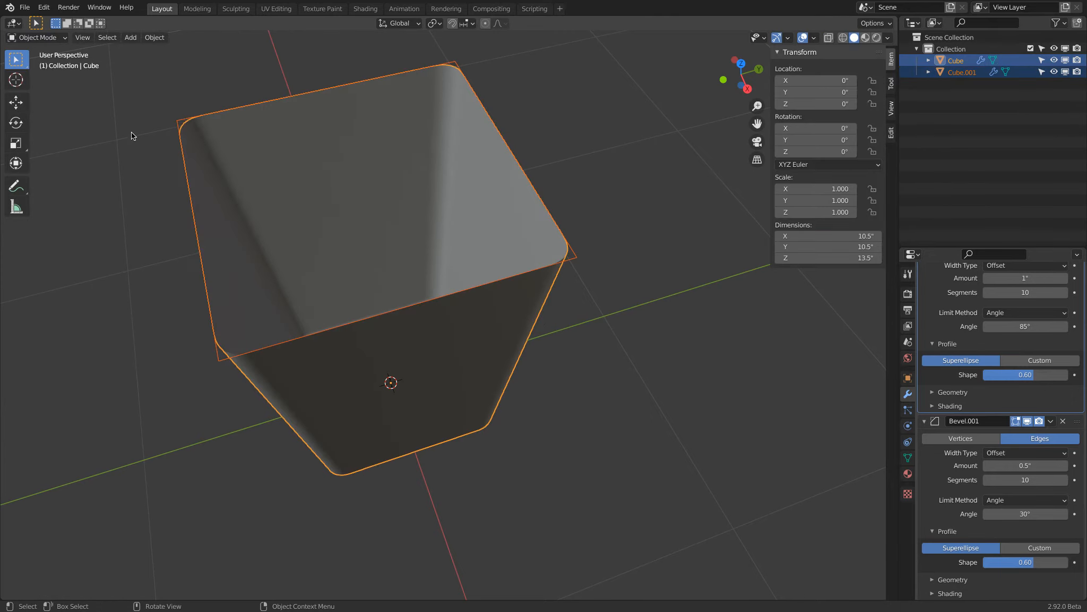
Rename the original can object as Trashcan.
{"action": "left_click", "coordinate": [954, 61]}
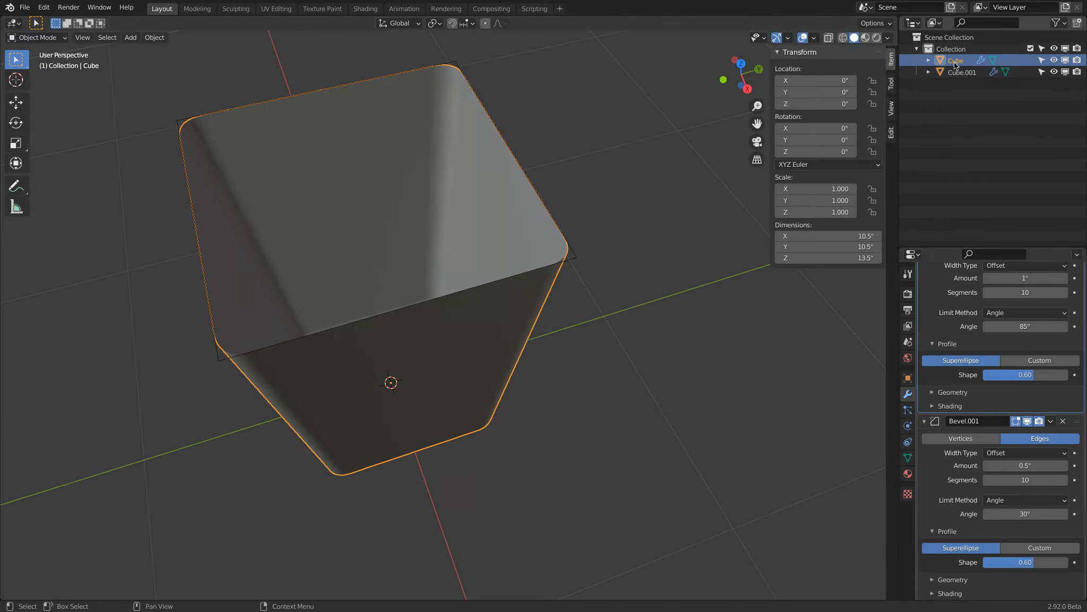
{"action": "double_click", "coordinate": [954, 61]}
{"action": "type", "text": "Trash"}
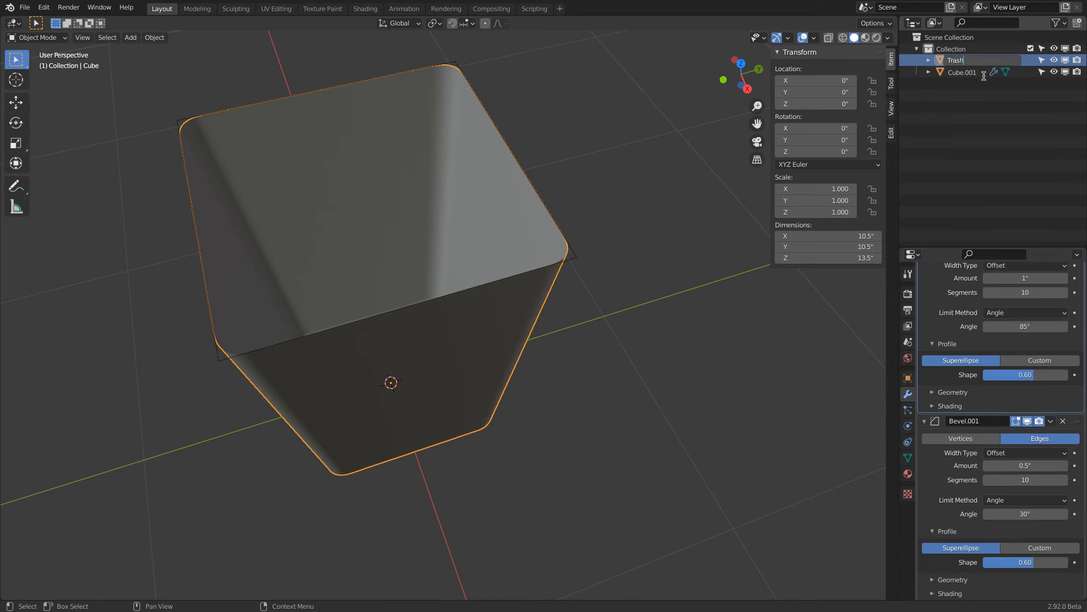
{"action": "type", "text": "can"}
{"action": "key", "text": "Return"}
Rename the separated edge loop object as Rim.
{"action": "left_click", "coordinate": [962, 61]}
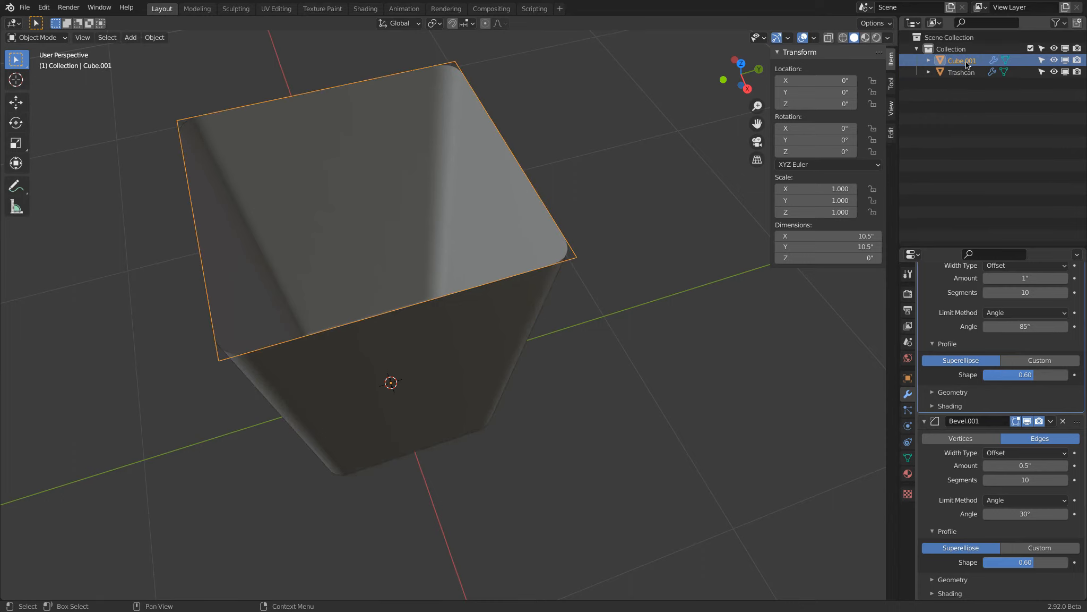
{"action": "double_click", "coordinate": [962, 61]}
{"action": "type", "text": "Rim"}
{"action": "key", "text": "Return"}
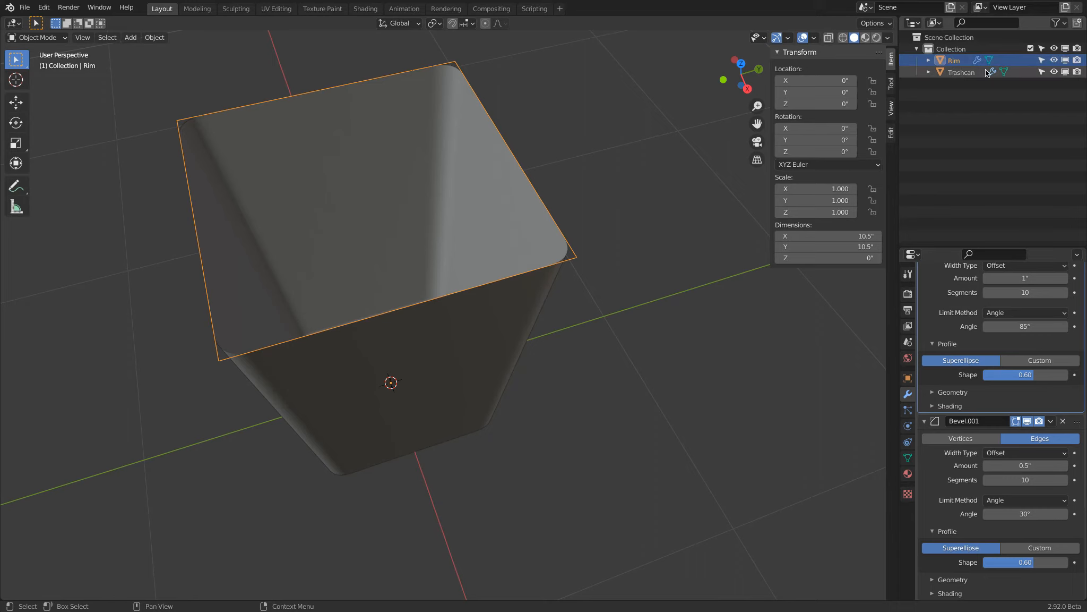
Move the Rim and Trashcan objects directly into the Scene Collection and delete the emptied Collection.
{"action": "left_click", "coordinate": [956, 61]}
{"action": "left_click", "coordinate": [956, 72], "text": "shift"}
{"action": "left_click_drag", "start_coordinate": [954, 62], "coordinate": [960, 38]}
{"action": "left_click", "coordinate": [953, 51]}
{"action": "key", "text": "x"}
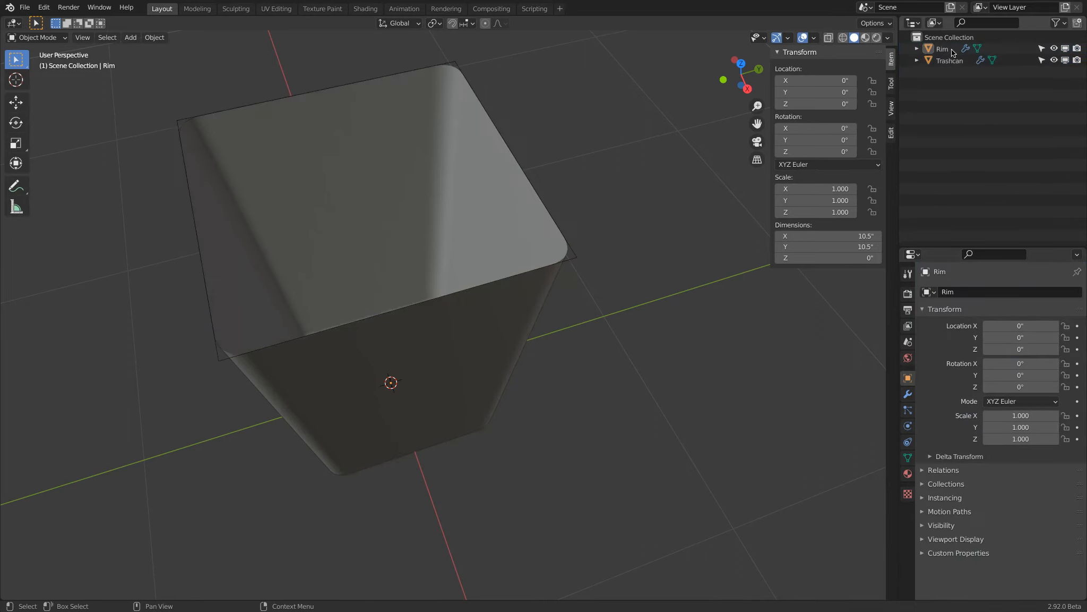
Remove the second Bevel modifier (Bevel.001) from the Rim object.
{"action": "left_click", "coordinate": [458, 64]}
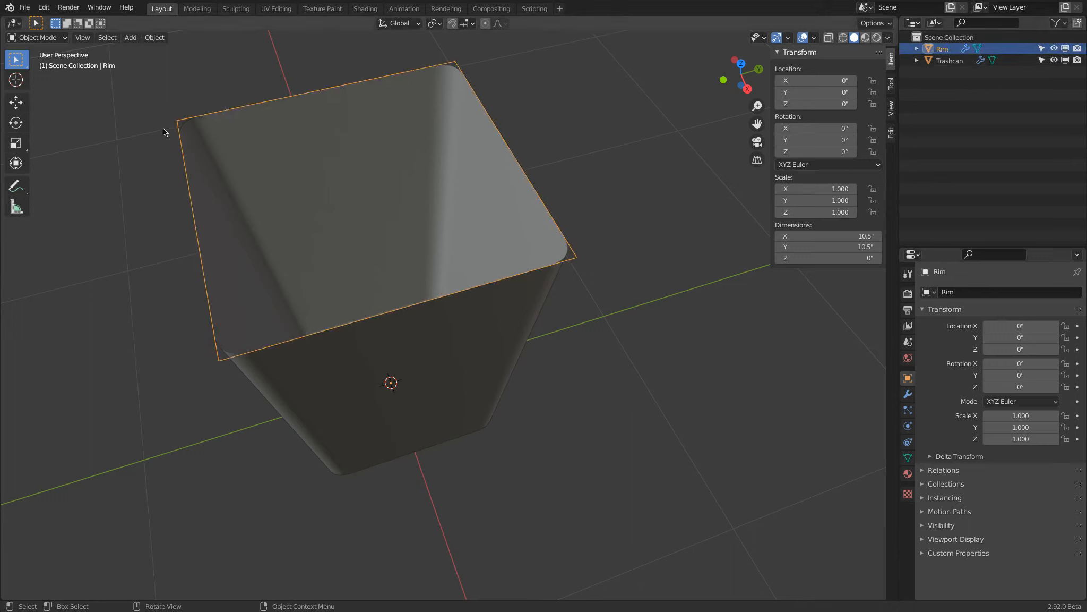
{"action": "left_click", "coordinate": [908, 395]}
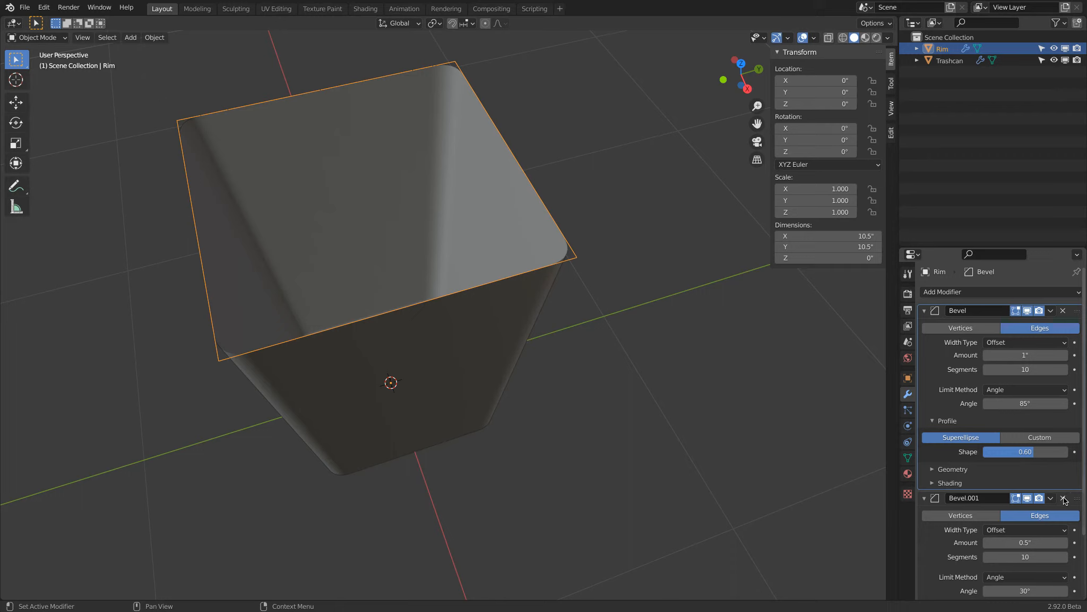
{"action": "left_click", "coordinate": [1063, 498]}
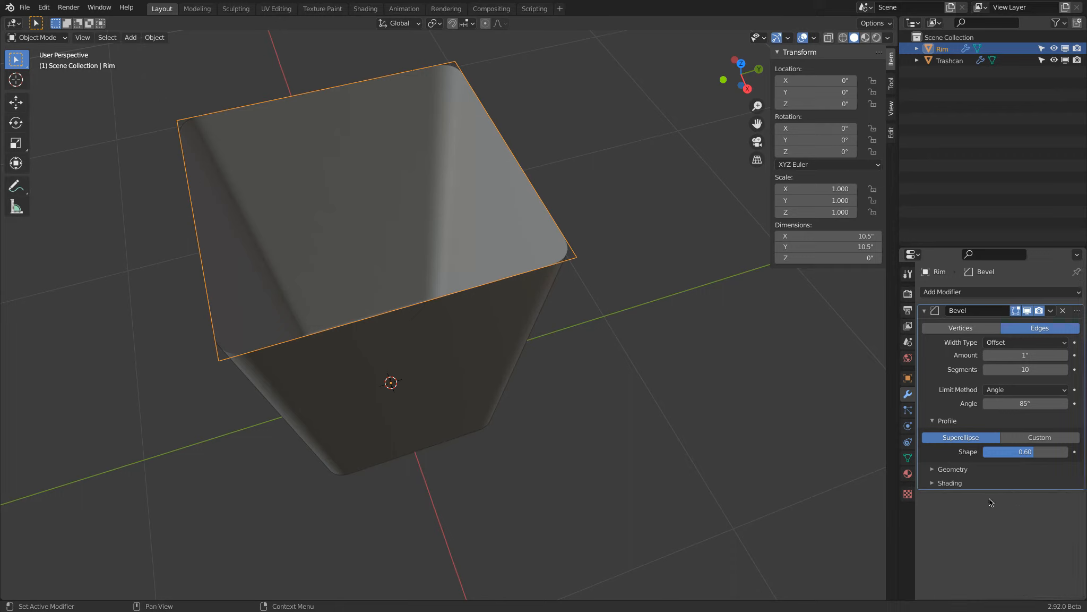
Set the Rim's Bevel modifier to affect vertices with a 30° angle limit and a 1" amount.
{"action": "left_click", "coordinate": [976, 331]}
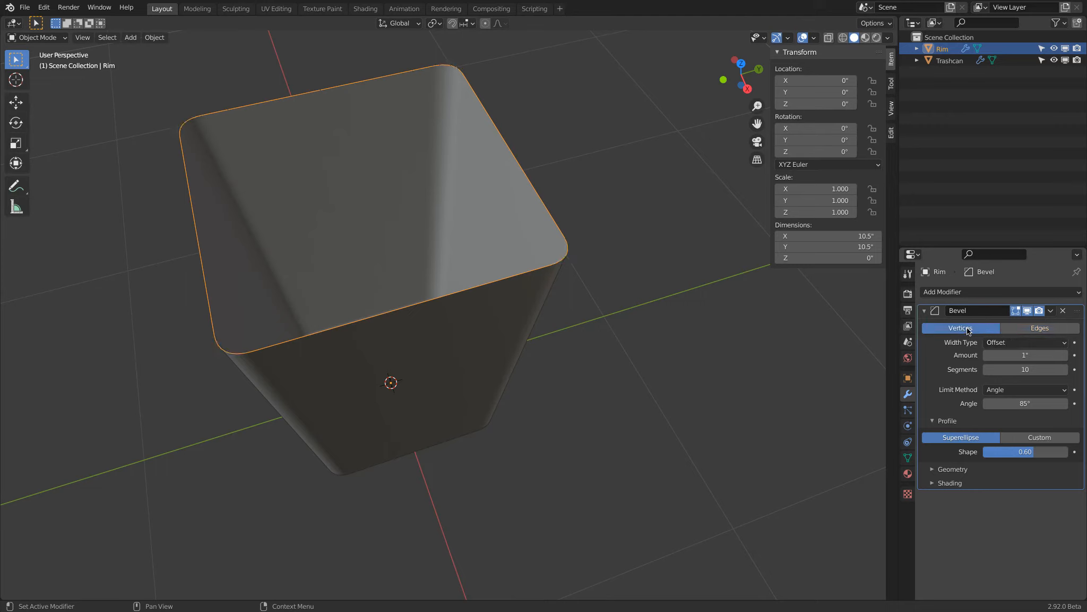
{"action": "left_click", "coordinate": [1026, 403]}
{"action": "key", "text": "Escape"}
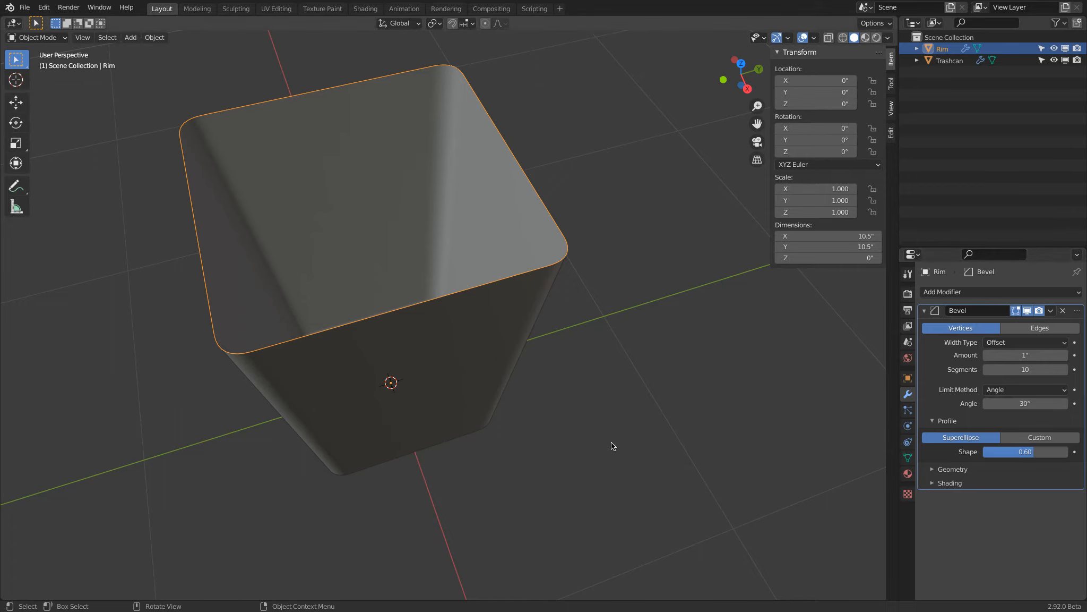
{"action": "middle_click_drag", "start_coordinate": [772, 340], "coordinate": [584, 179]}
{"action": "left_click", "coordinate": [1025, 355]}
{"action": "key", "text": "Return"}
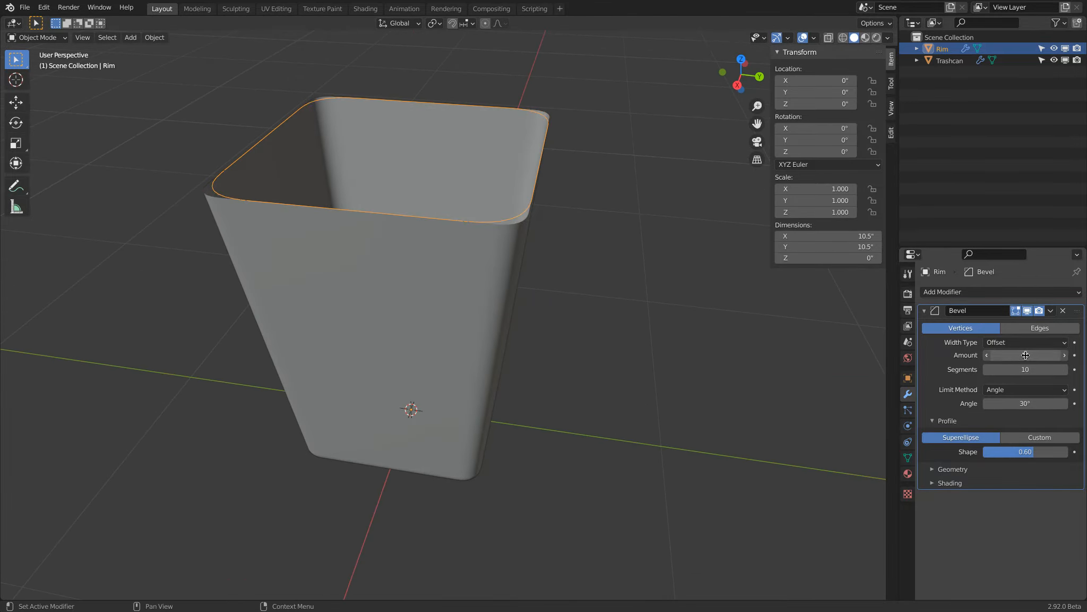
Add a Skin modifier to the Rim object.
{"action": "left_click", "coordinate": [984, 292]}
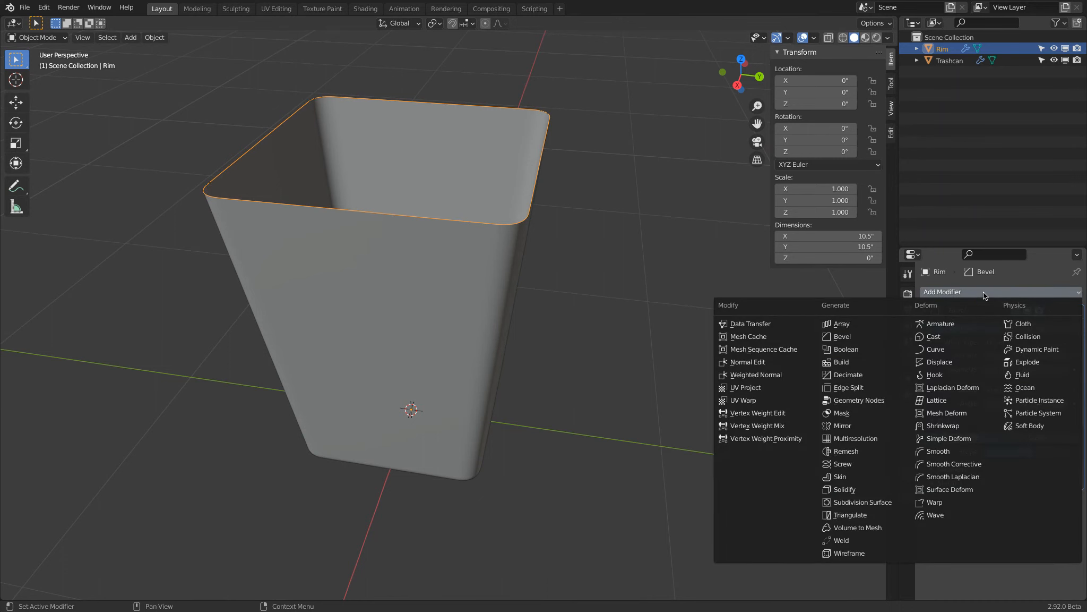
{"action": "left_click", "coordinate": [834, 480]}
{"action": "scroll", "coordinate": [643, 305], "scroll_direction": "down", "scroll_amount": 8}
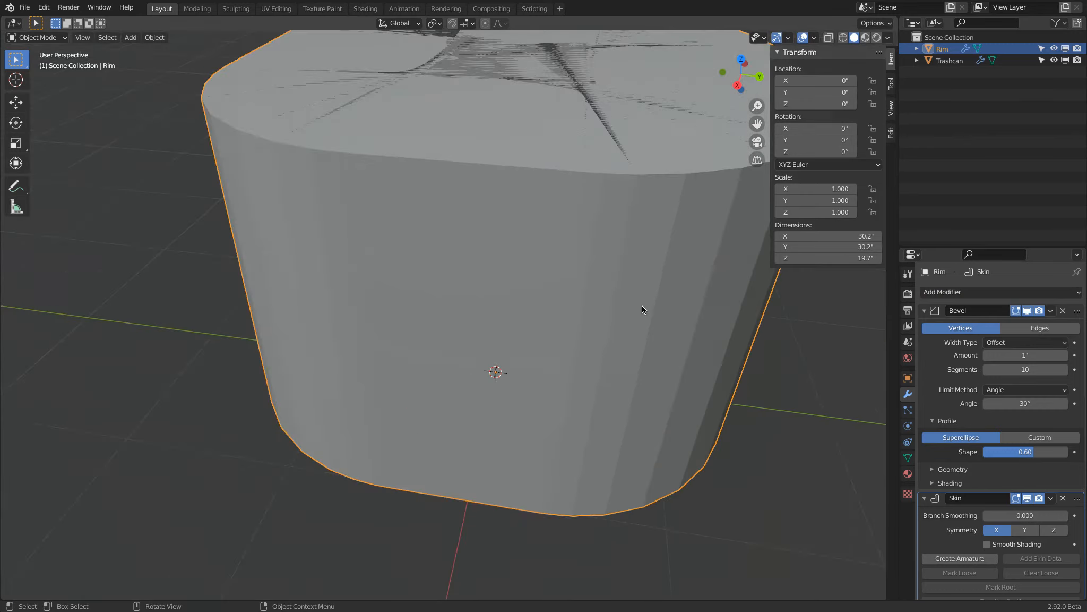
{"action": "middle_click_drag", "start_coordinate": [509, 237], "coordinate": [497, 238], "text": "shift"}
Select all of the Rim's vertices in Edit Mode with wireframe shading.
{"action": "left_click", "coordinate": [33, 37]}
{"action": "left_click", "coordinate": [39, 63]}
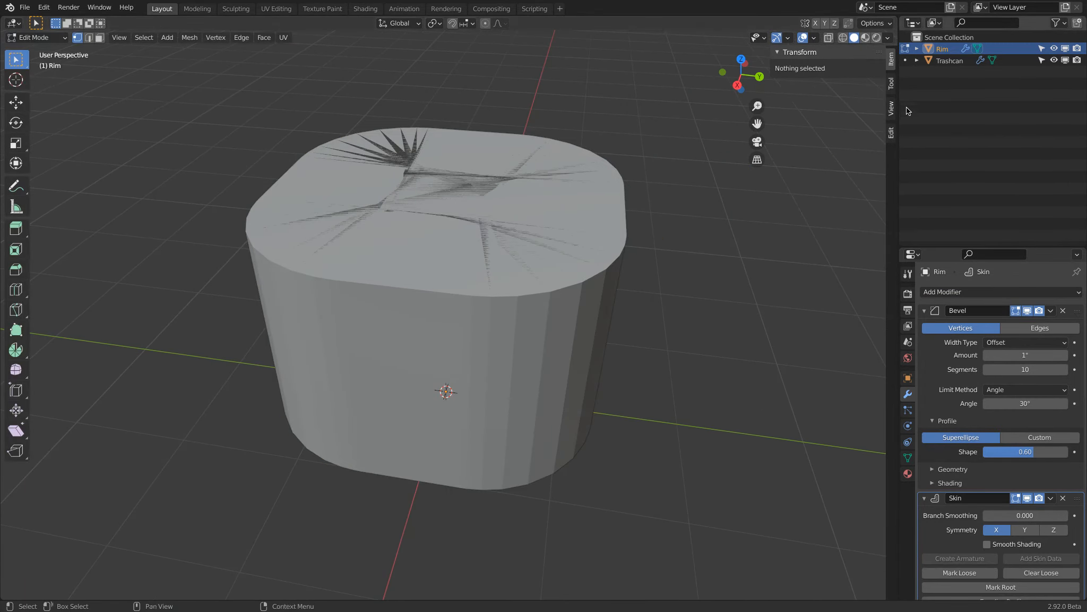
{"action": "left_click", "coordinate": [458, 174]}
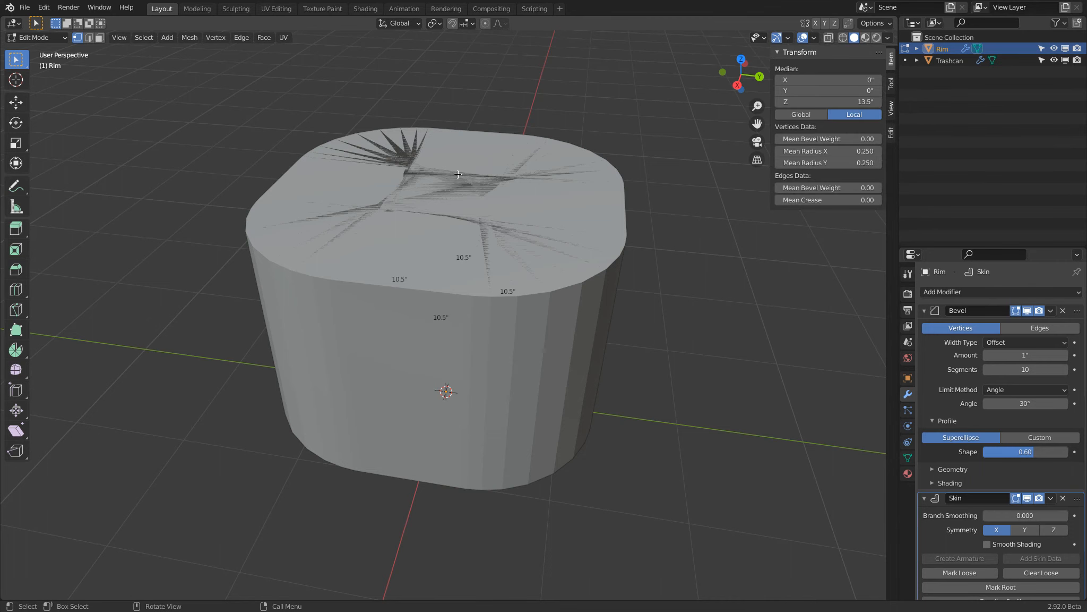
{"action": "left_click", "coordinate": [843, 37]}
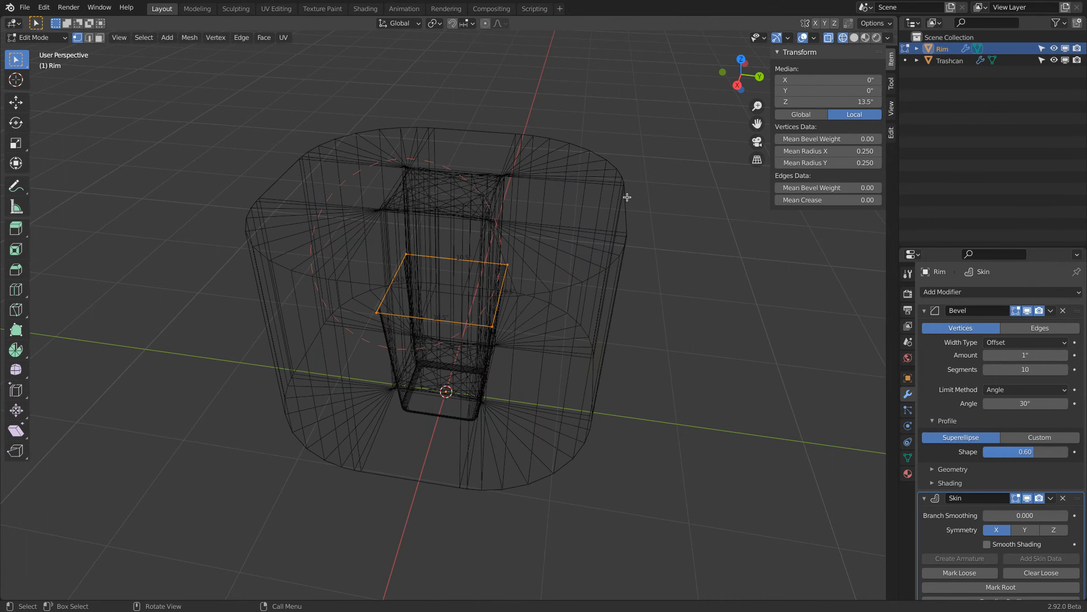
{"action": "key", "text": "alt+a"}
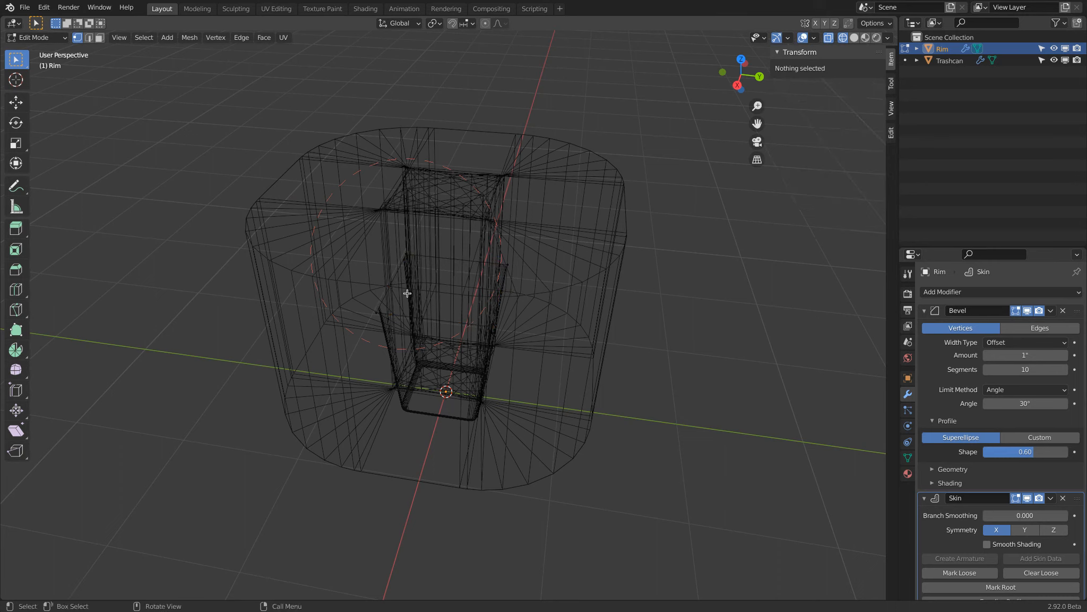
{"action": "key", "text": "a"}
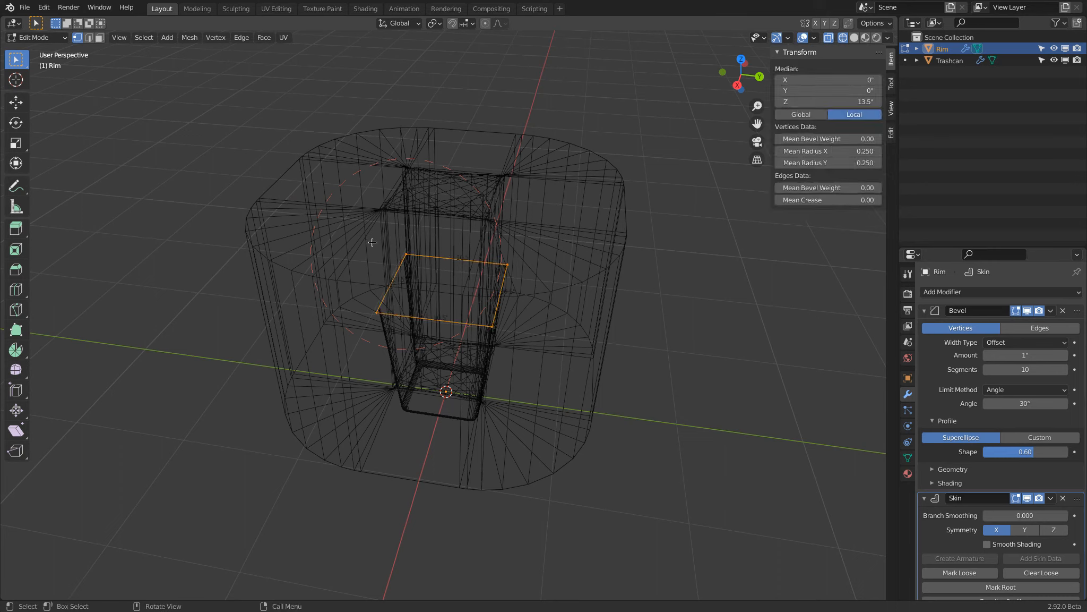
{"action": "left_click", "coordinate": [144, 37]}
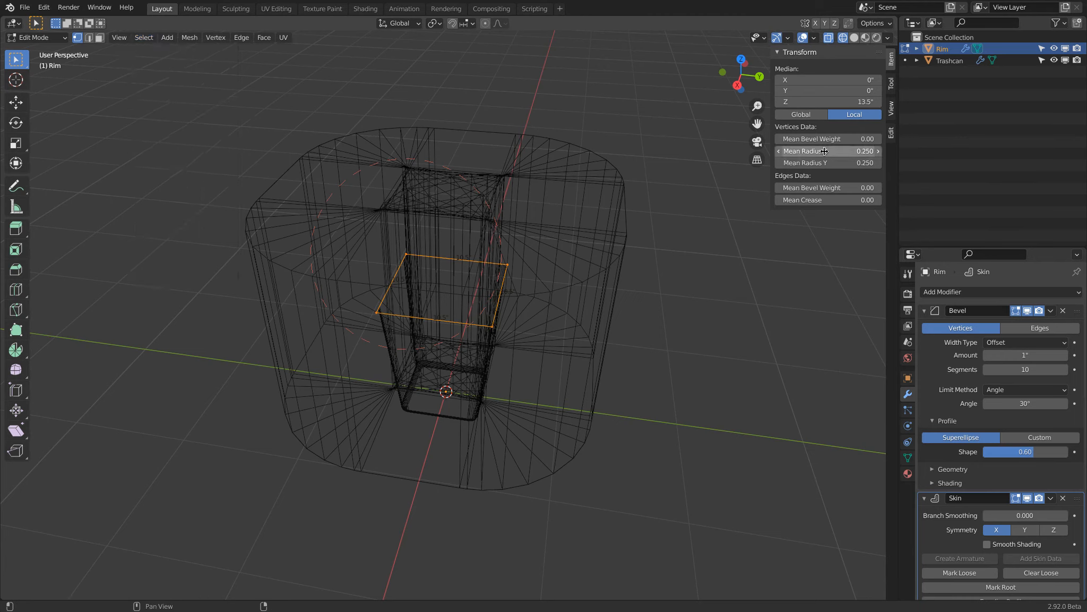
Try a Mean Radius X and Y of 0.1 on the Rim's skin vertices.
{"action": "left_click_drag", "start_coordinate": [823, 151], "coordinate": [826, 165]}
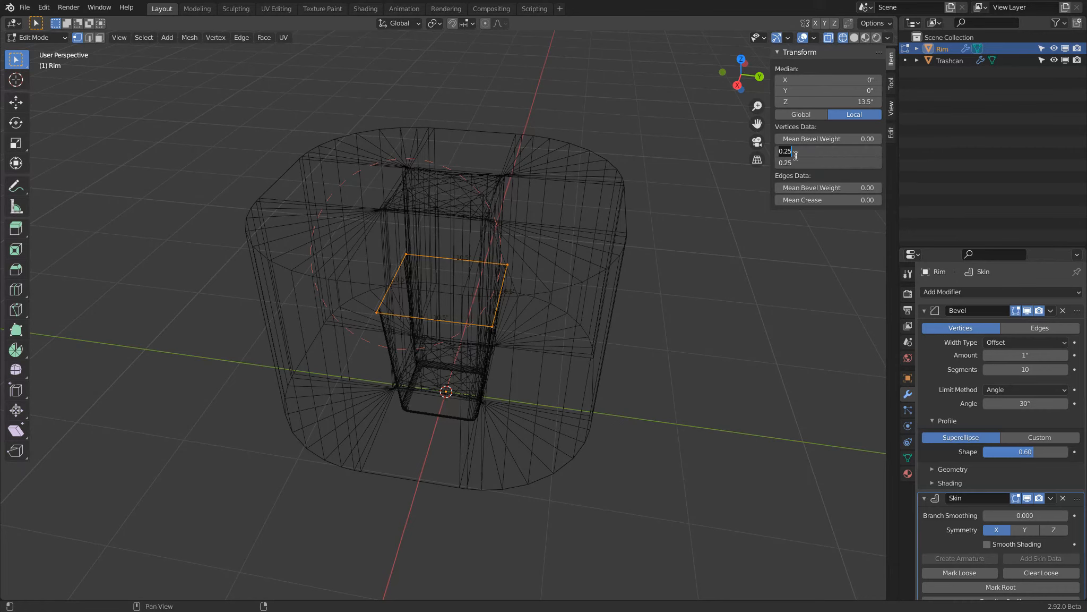
{"action": "type", "text": "0.1"}
{"action": "key", "text": "Return"}
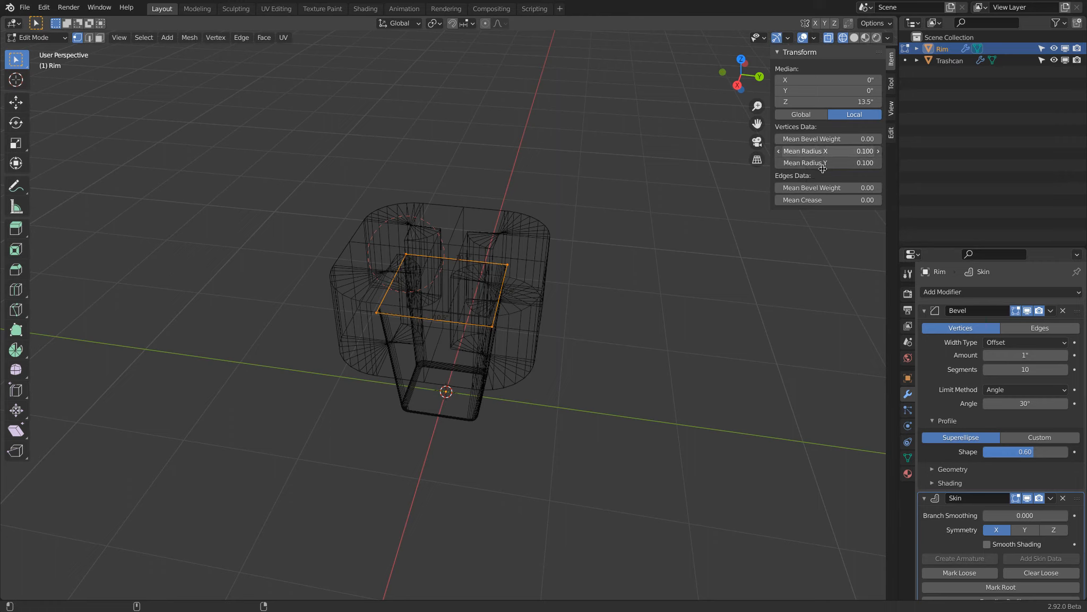
Set the Rim vertices' Mean Radius X and Y to 0.01 and return to Object Mode.
{"action": "left_click_drag", "start_coordinate": [822, 168], "coordinate": [822, 150]}
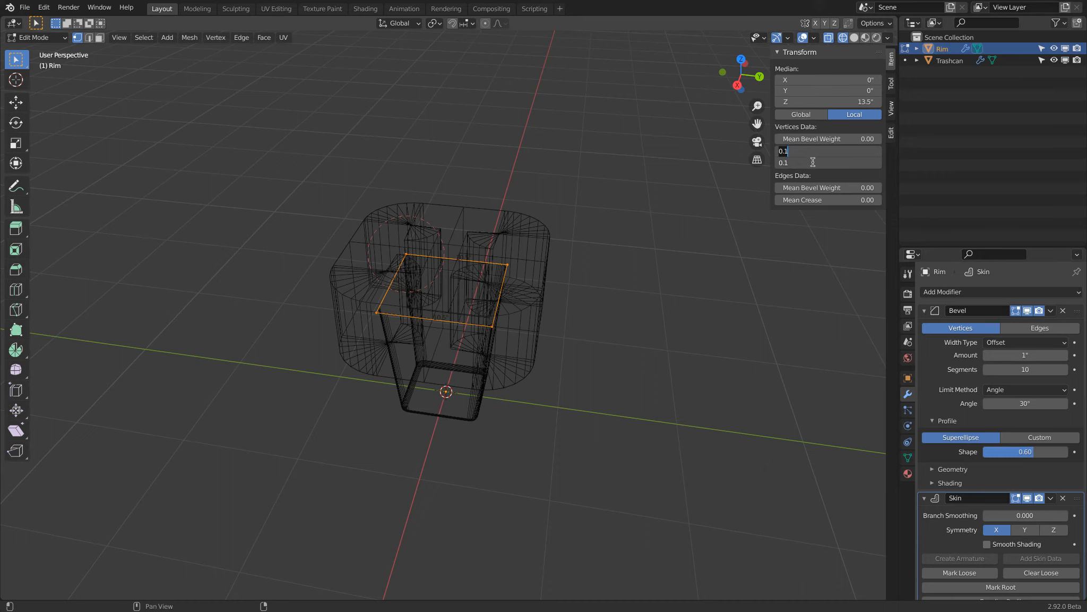
{"action": "key", "text": "BackSpace"}
{"action": "key", "text": "Return"}
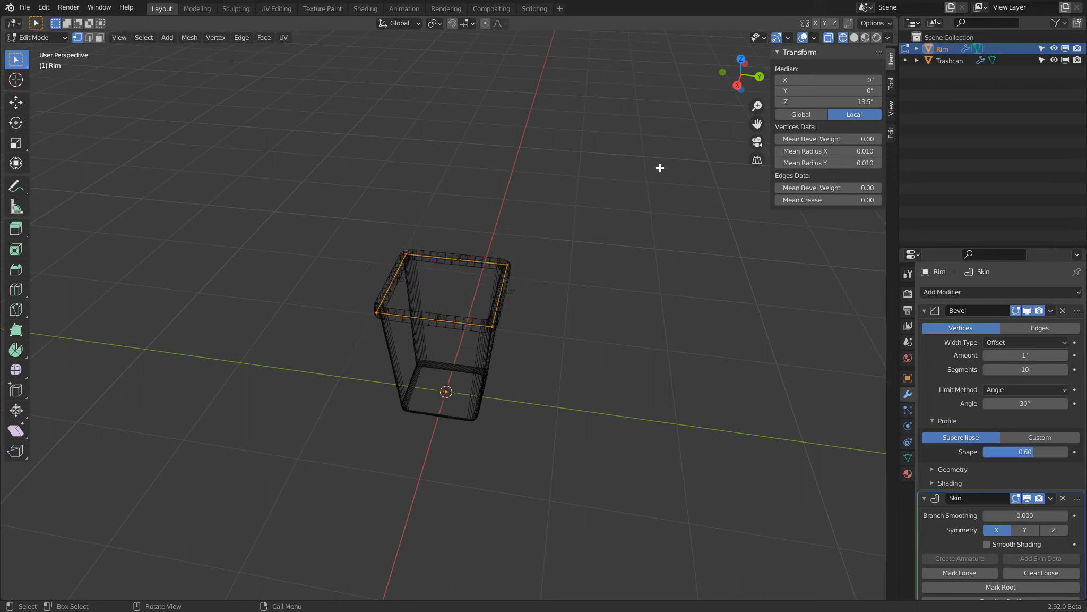
{"action": "scroll", "coordinate": [509, 306], "scroll_direction": "up", "scroll_amount": 6}
{"action": "middle_click_drag", "start_coordinate": [507, 295], "coordinate": [505, 149]}
{"action": "left_click", "coordinate": [58, 38]}
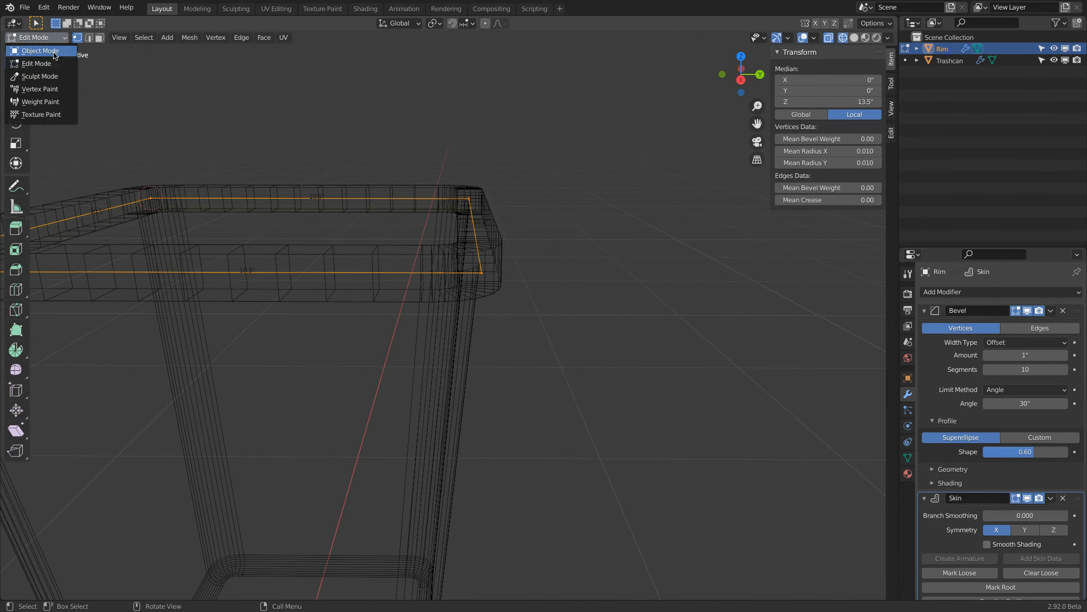
{"action": "left_click", "coordinate": [53, 52]}
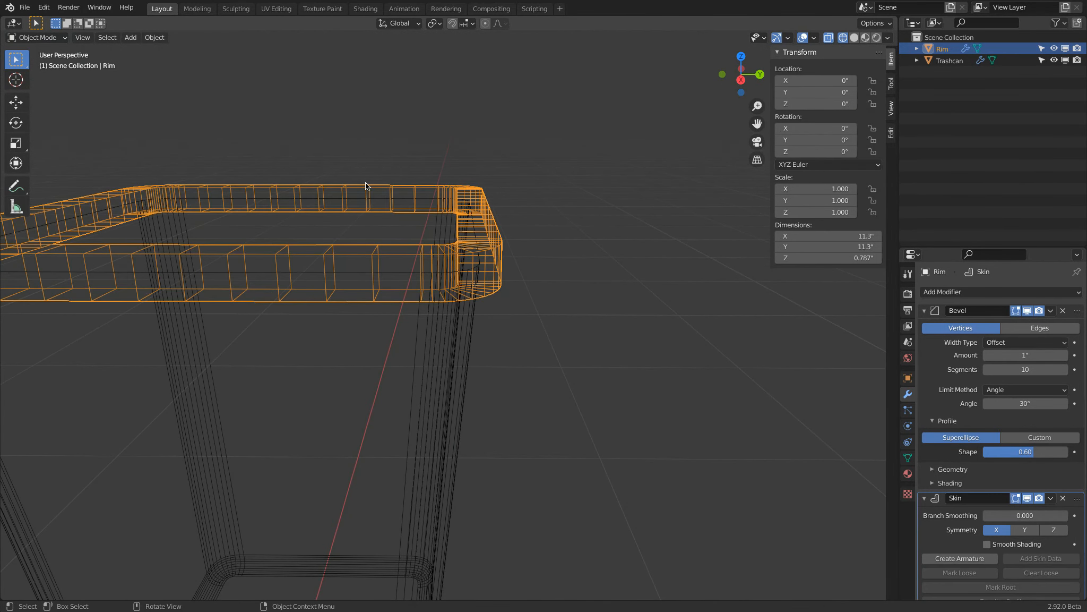
Add a mesh plane in the right side view and set its X and Y dimensions to 0.25 inches.
{"action": "left_click", "coordinate": [741, 80]}
{"action": "scroll", "coordinate": [584, 222], "scroll_direction": "down", "scroll_amount": 8}
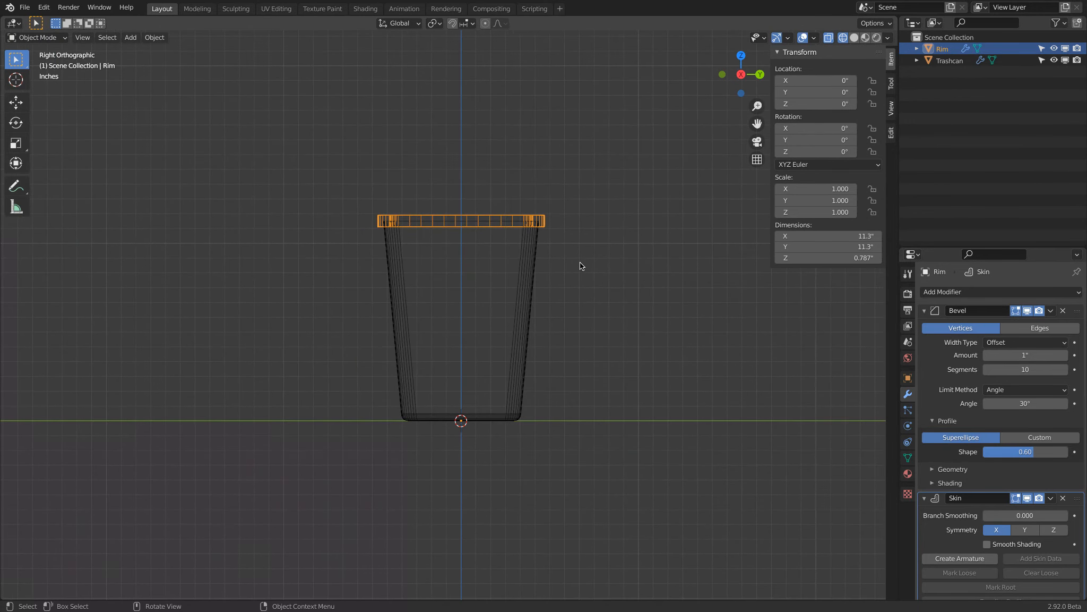
{"action": "scroll", "coordinate": [549, 229], "scroll_direction": "up", "scroll_amount": 3}
{"action": "scroll", "coordinate": [549, 230], "scroll_direction": "up", "scroll_amount": 2}
{"action": "scroll", "coordinate": [549, 229], "scroll_direction": "down", "scroll_amount": 3}
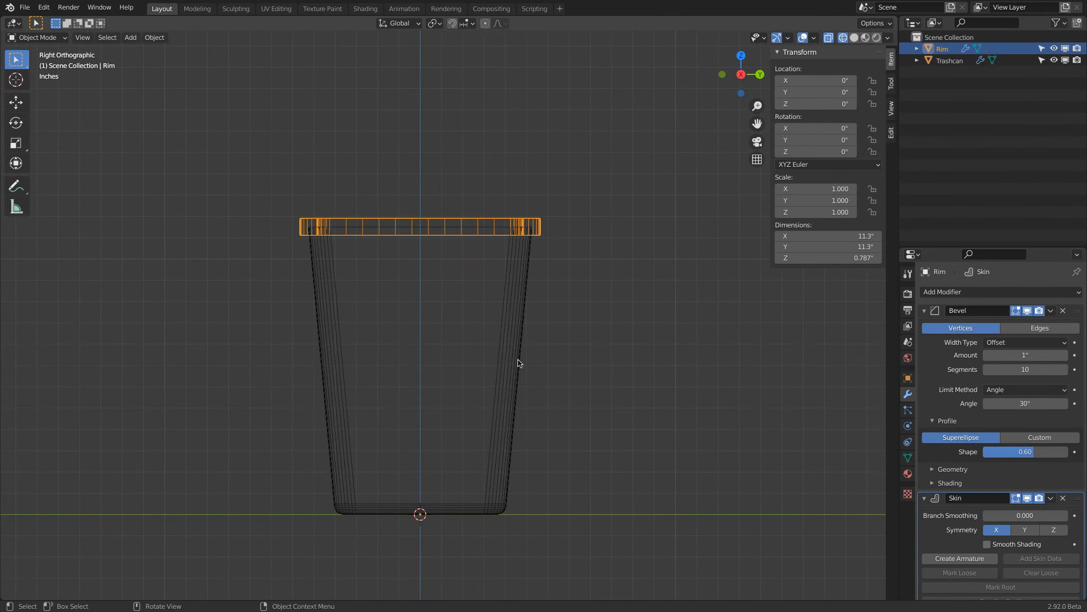
{"action": "left_click", "coordinate": [130, 37]}
{"action": "mouse_move", "coordinate": [180, 49]}
{"action": "left_click", "coordinate": [253, 50]}
{"action": "left_click", "coordinate": [807, 236]}
{"action": "type", "text": ".25"}
{"action": "key", "text": "Tab"}
{"action": "type", "text": ".25"}
{"action": "key", "text": "Return"}
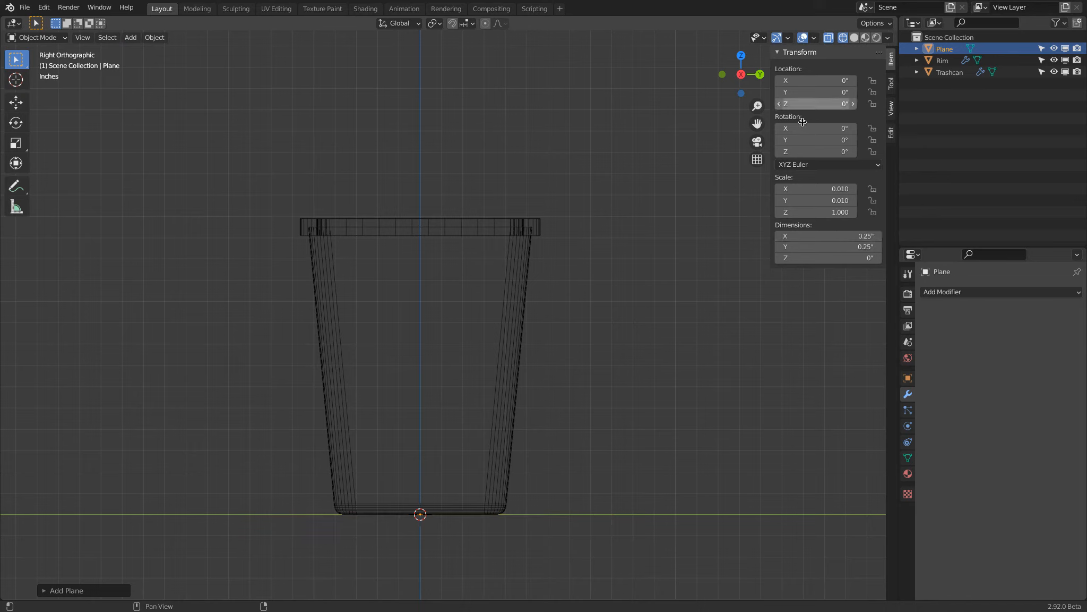
Rotate the plane 90° about Y and move it onto the rim's outer edge, at about Y 5.62 and Z 13.48 inches.
{"action": "left_click", "coordinate": [814, 138]}
{"action": "type", "text": "90"}
{"action": "key", "text": "Return"}
{"action": "key", "text": "g"}
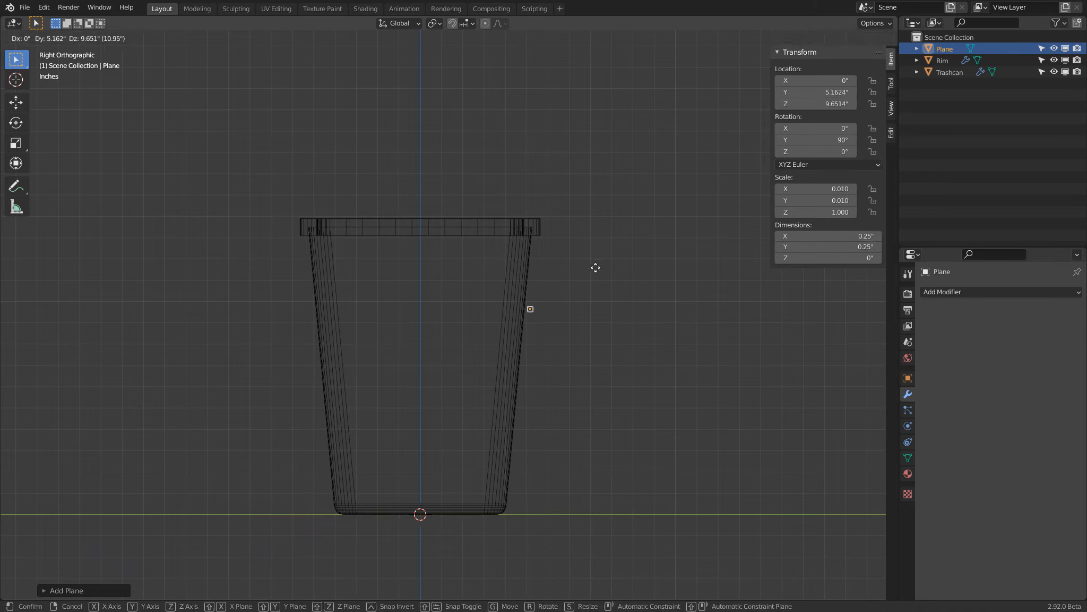
{"action": "left_click", "coordinate": [608, 199]}
{"action": "scroll", "coordinate": [608, 196], "scroll_direction": "up", "scroll_amount": 6}
{"action": "scroll", "coordinate": [533, 243], "scroll_direction": "up", "scroll_amount": 3}
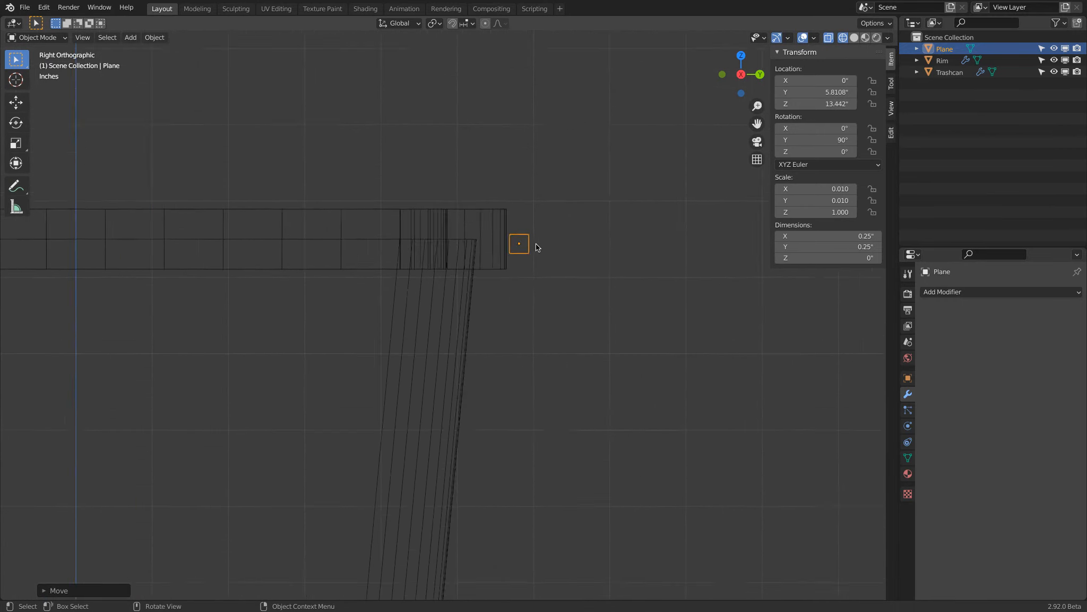
{"action": "key", "text": "g"}
{"action": "left_click", "coordinate": [507, 237]}
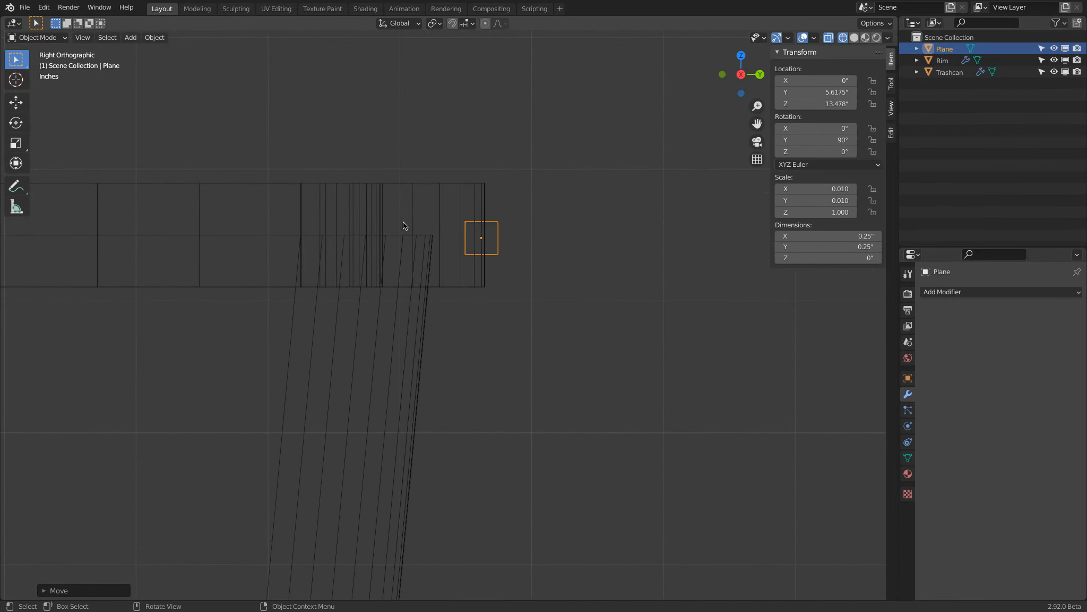
Try Mean Radius X and Y values of 0.001 and 0.002 on the Rim's vertices in Edit Mode.
{"action": "left_click", "coordinate": [440, 192]}
{"action": "left_click", "coordinate": [37, 38]}
{"action": "left_click", "coordinate": [32, 61]}
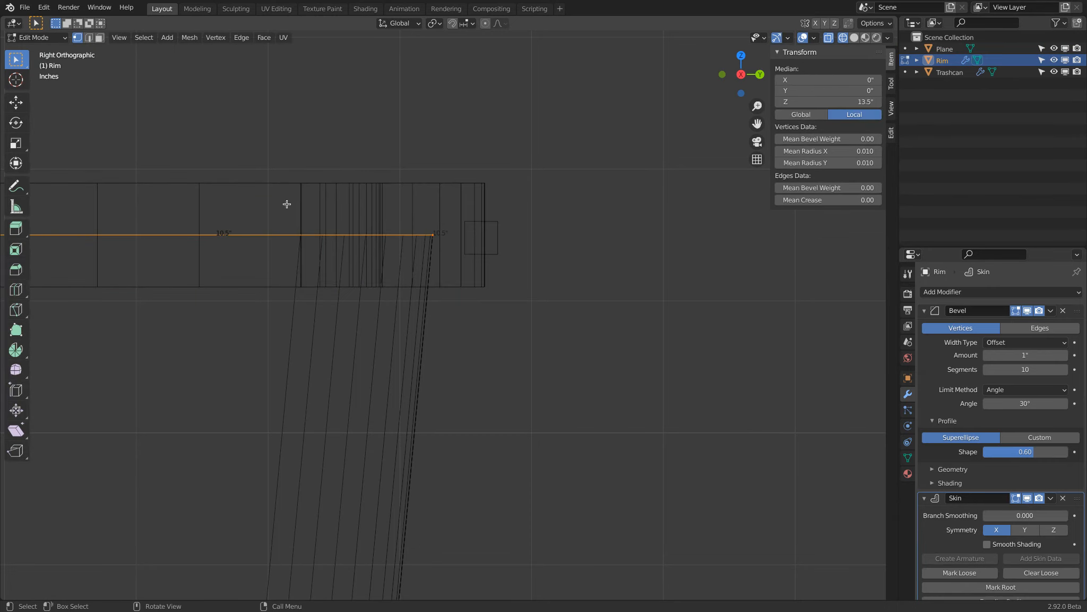
{"action": "left_click", "coordinate": [829, 151]}
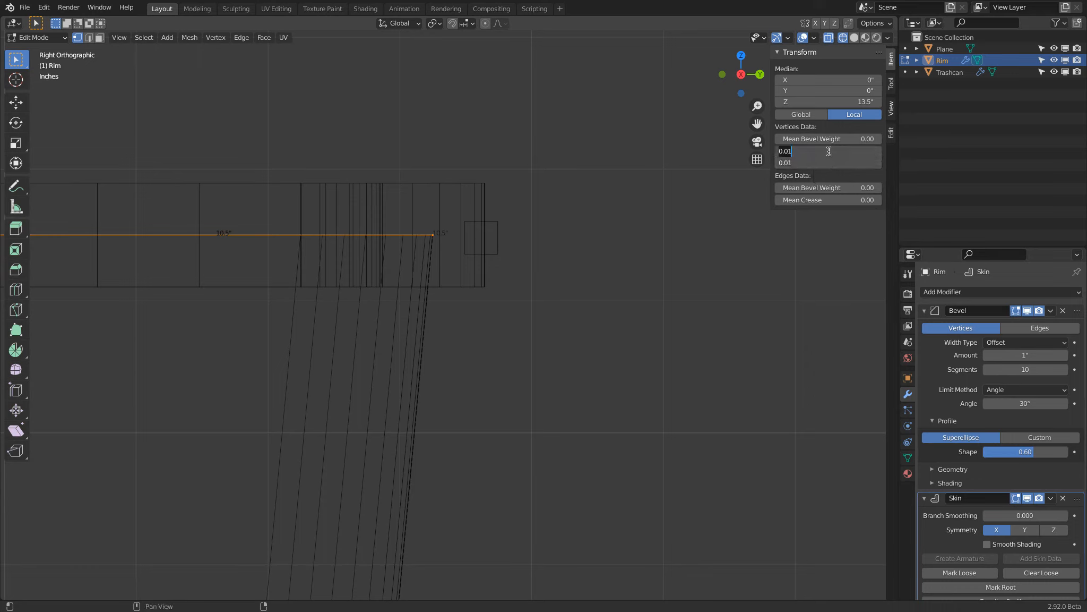
{"action": "type", "text": ".001"}
{"action": "key", "text": "Return"}
{"action": "left_click", "coordinate": [828, 151]}
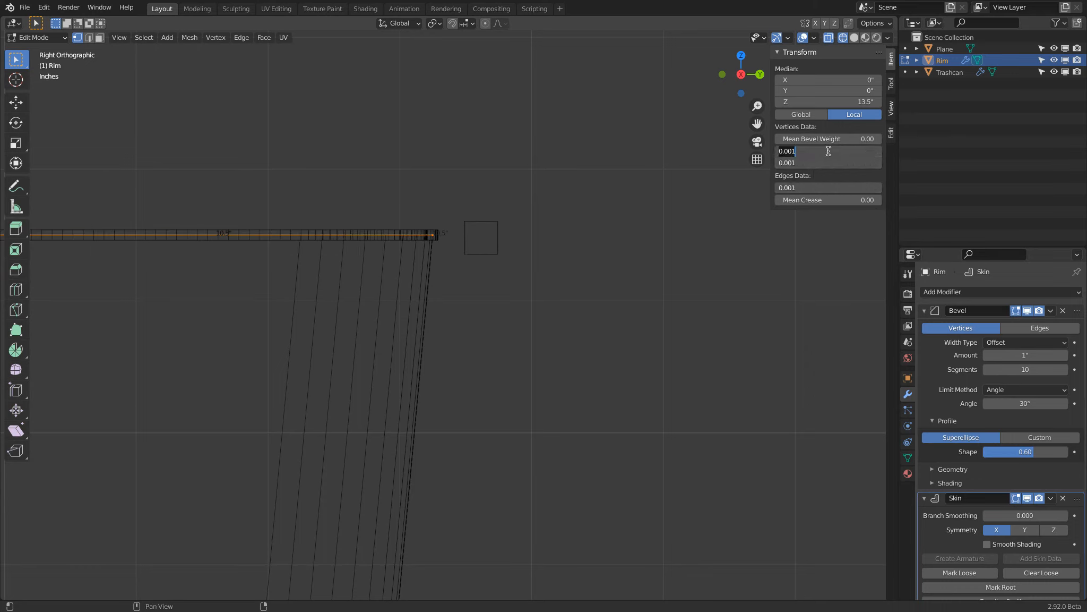
{"action": "type", "text": ".002"}
{"action": "key", "text": "Return"}
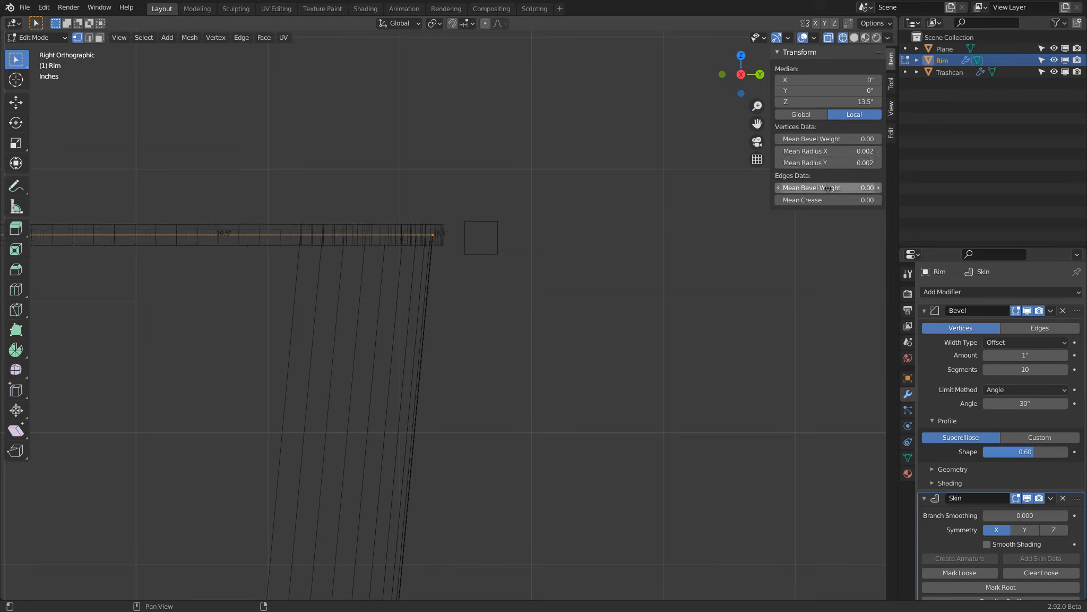
Set the Rim vertices' Mean Radius X and Y to 0.003 and return to Object Mode.
{"action": "left_click", "coordinate": [820, 152]}
{"action": "type", "text": "."}
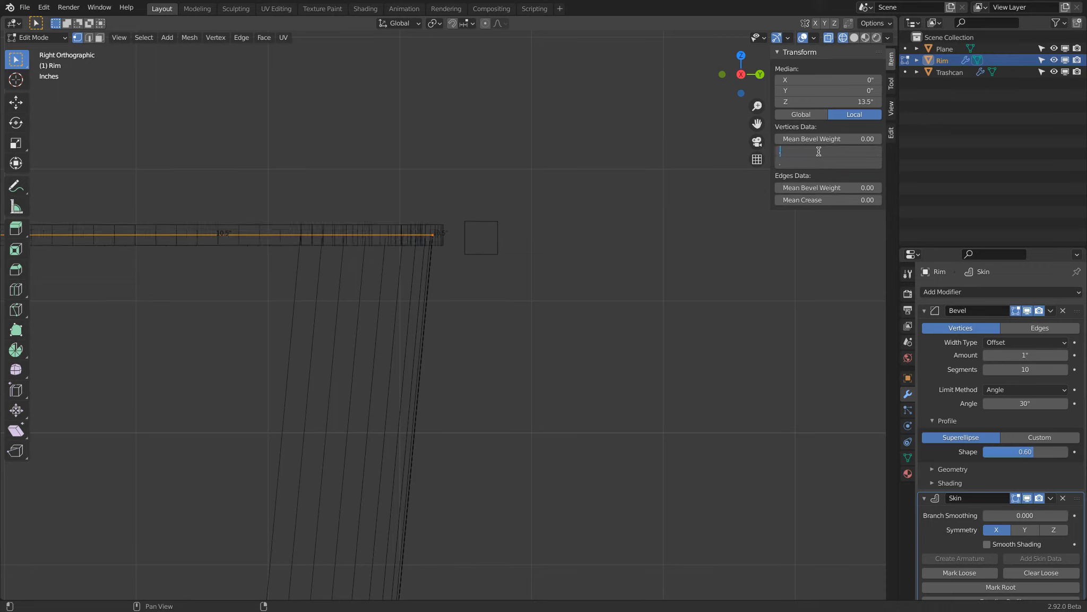
{"action": "type", "text": "003"}
{"action": "key", "text": "Return"}
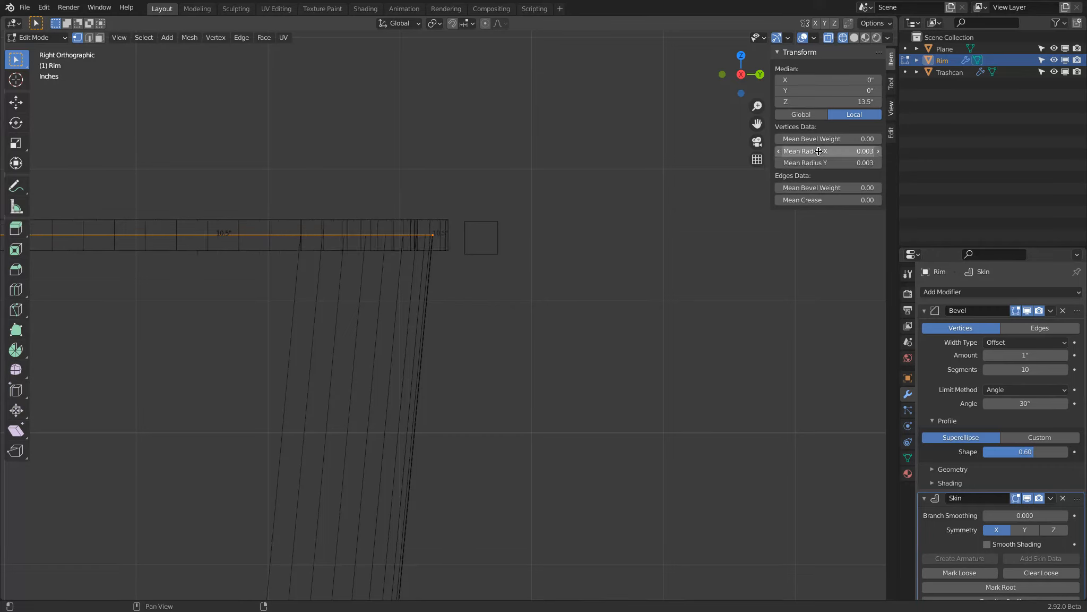
{"action": "left_click", "coordinate": [53, 37]}
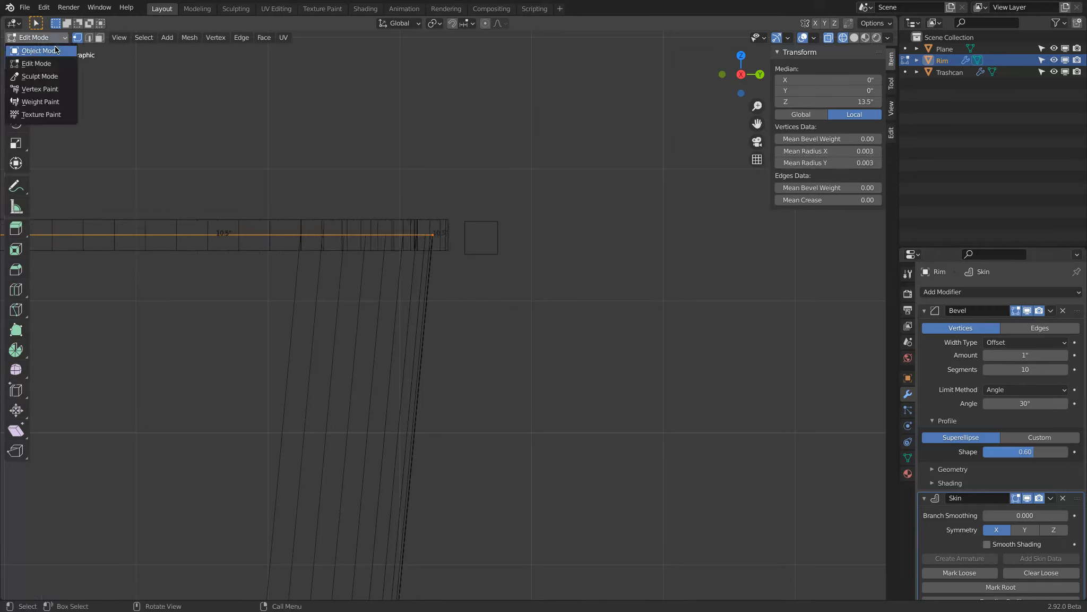
{"action": "left_click", "coordinate": [55, 47]}
Move the reference plane right beside the rim's outer edge to compare their sizes, and delete the plane.
{"action": "left_click", "coordinate": [475, 228]}
{"action": "key", "text": "g"}
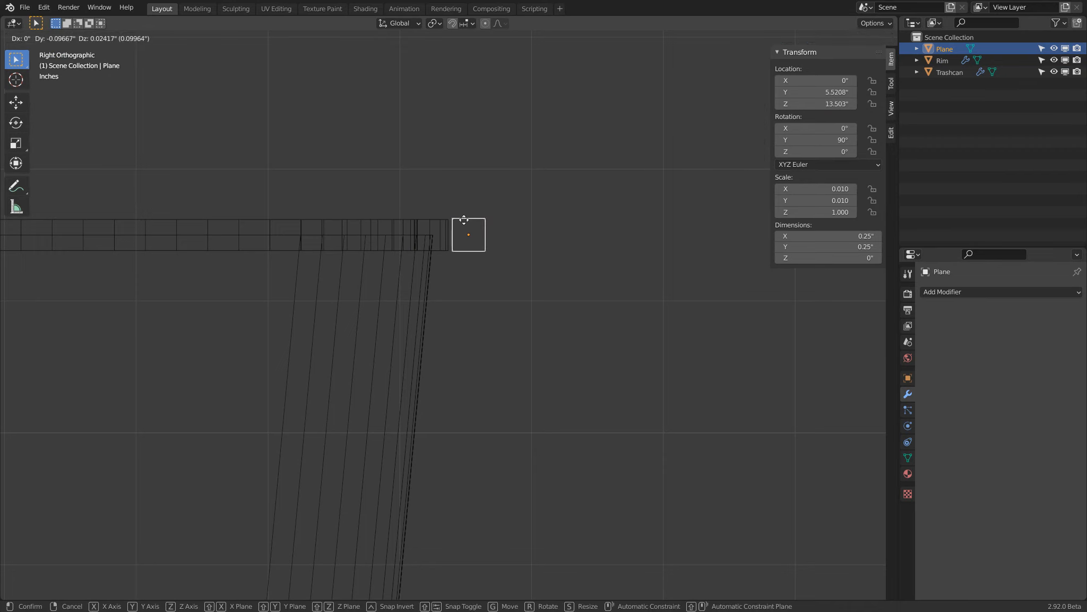
{"action": "left_click", "coordinate": [457, 227]}
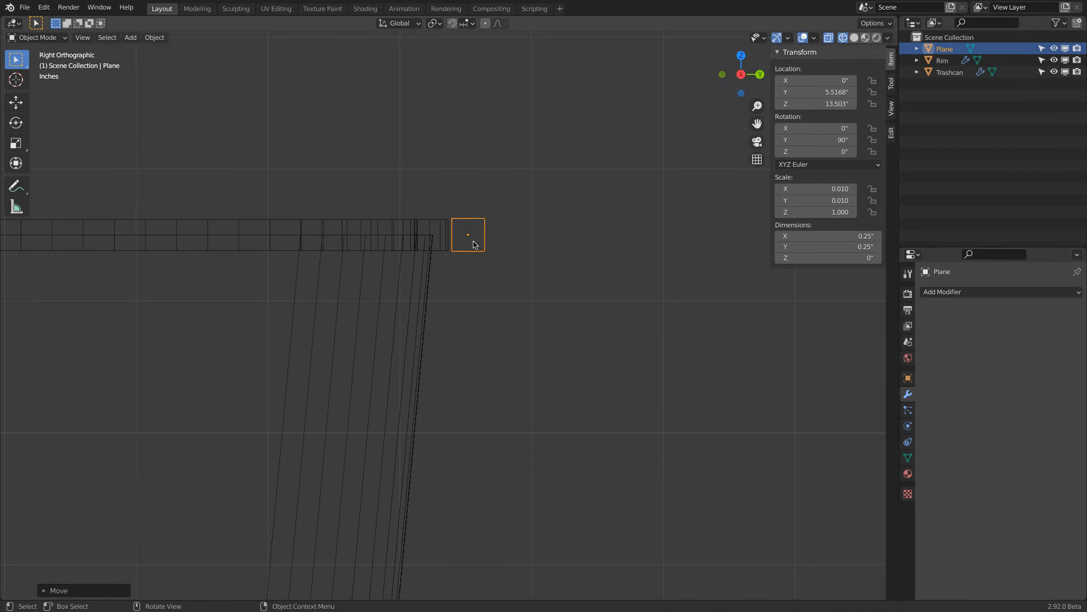
{"action": "key", "text": "Delete"}
Switch the viewport to solid shading with the can seen from above in perspective.
{"action": "mouse_move", "coordinate": [472, 240]}
{"action": "middle_mouse_down"}
{"action": "mouse_move", "coordinate": [473, 286]}
{"action": "mouse_move", "coordinate": [469, 272]}
{"action": "middle_mouse_up"}
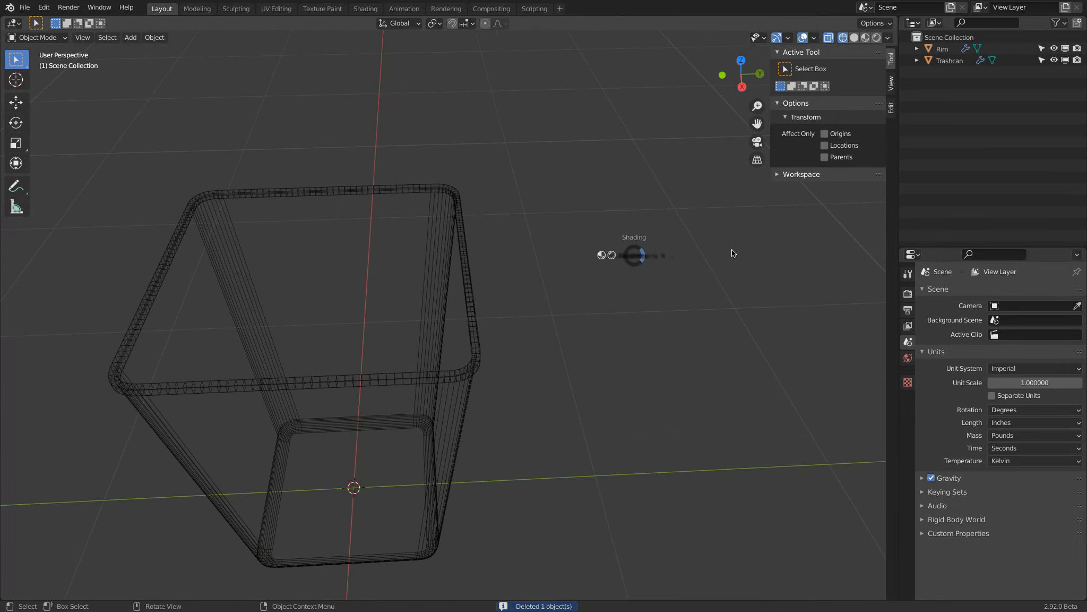
{"action": "key", "text": "z"}
{"action": "key", "text": "z"}
{"action": "key", "text": "z"}
{"action": "key", "text": "z"}
{"action": "key", "text": "z"}
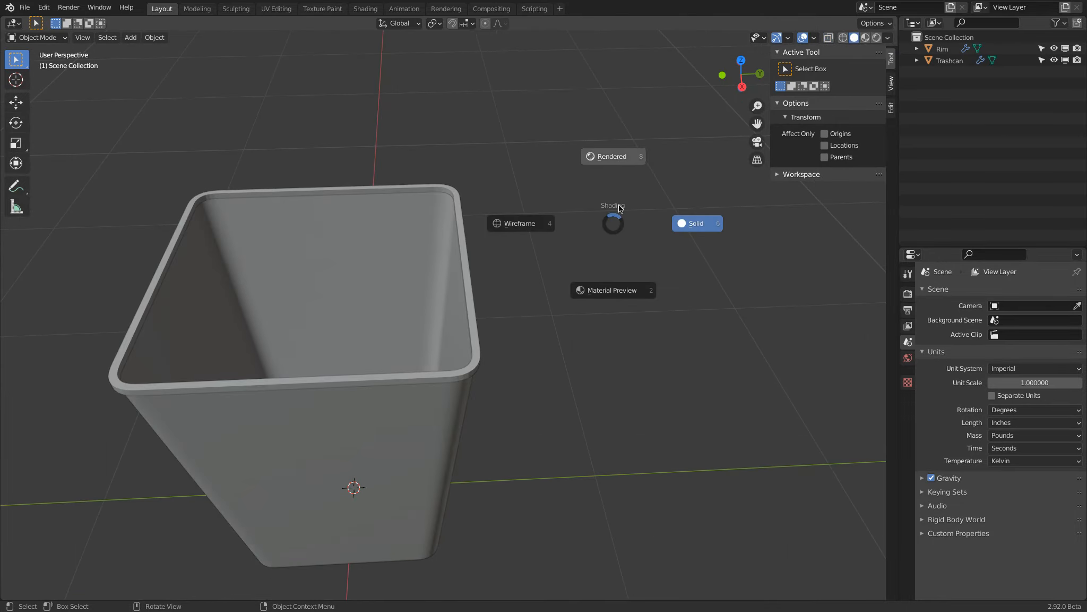
{"action": "left_click", "coordinate": [693, 224]}
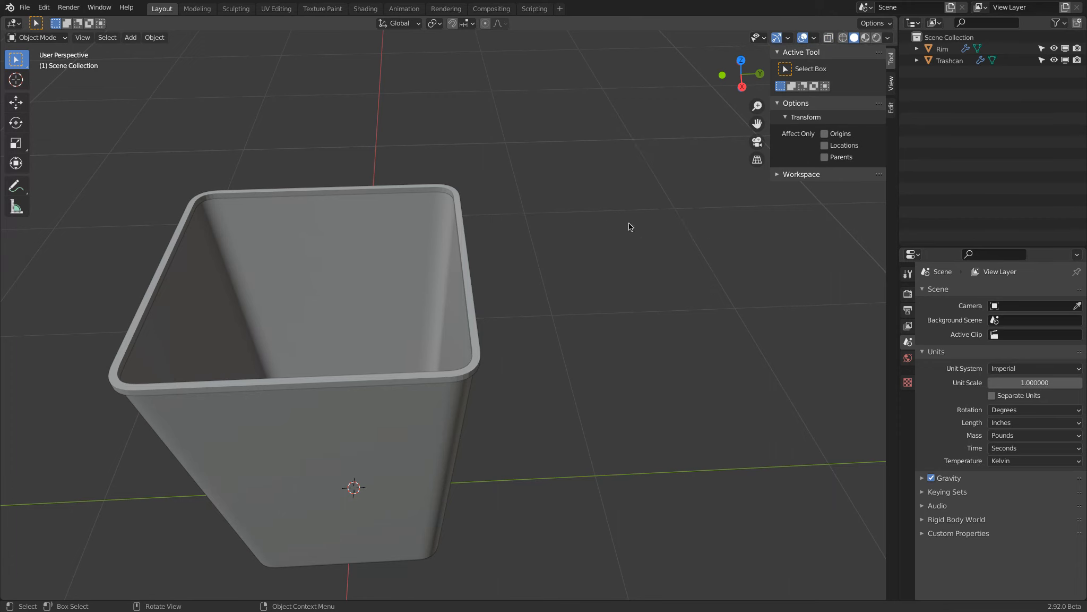
Select the Rim and enable Smooth Shading in its Skin modifier.
{"action": "left_click", "coordinate": [458, 188]}
{"action": "scroll", "coordinate": [458, 181], "scroll_direction": "up", "scroll_amount": 5}
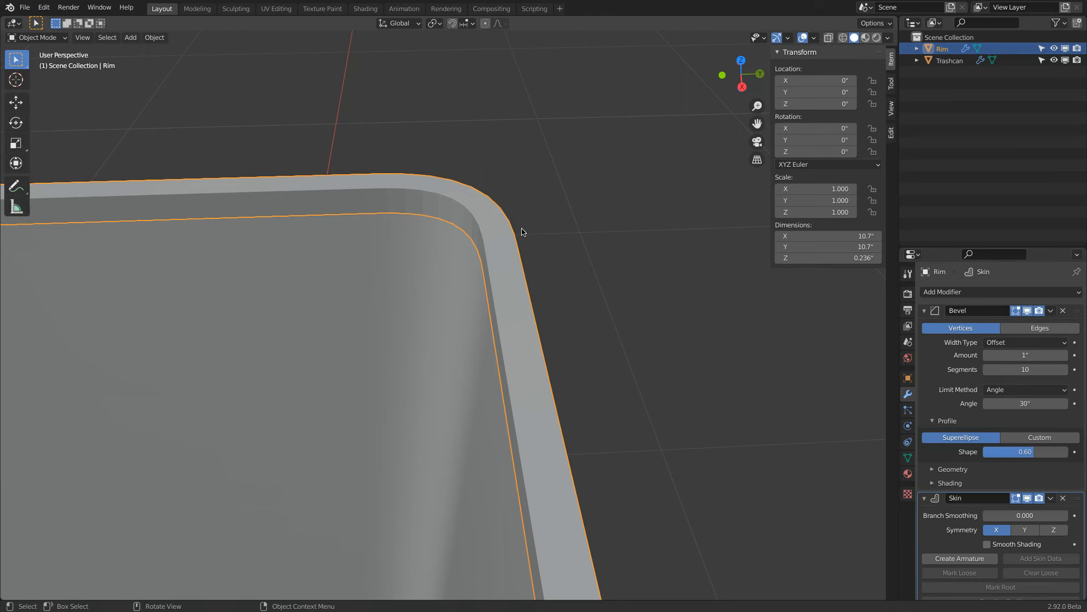
{"action": "right_click", "coordinate": [248, 180]}
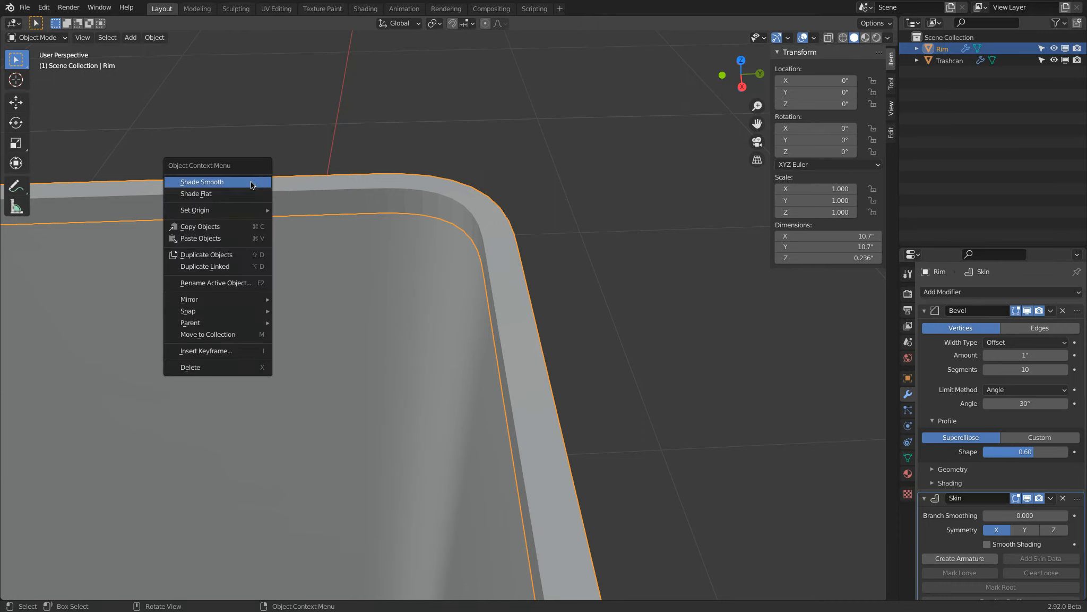
{"action": "left_click", "coordinate": [925, 310]}
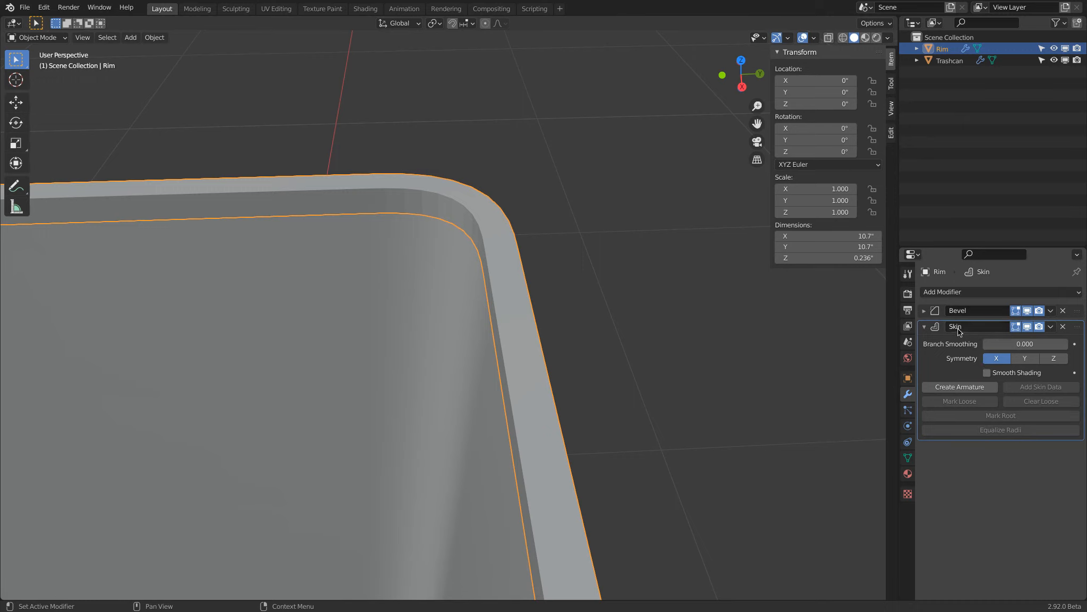
{"action": "left_click", "coordinate": [1020, 373]}
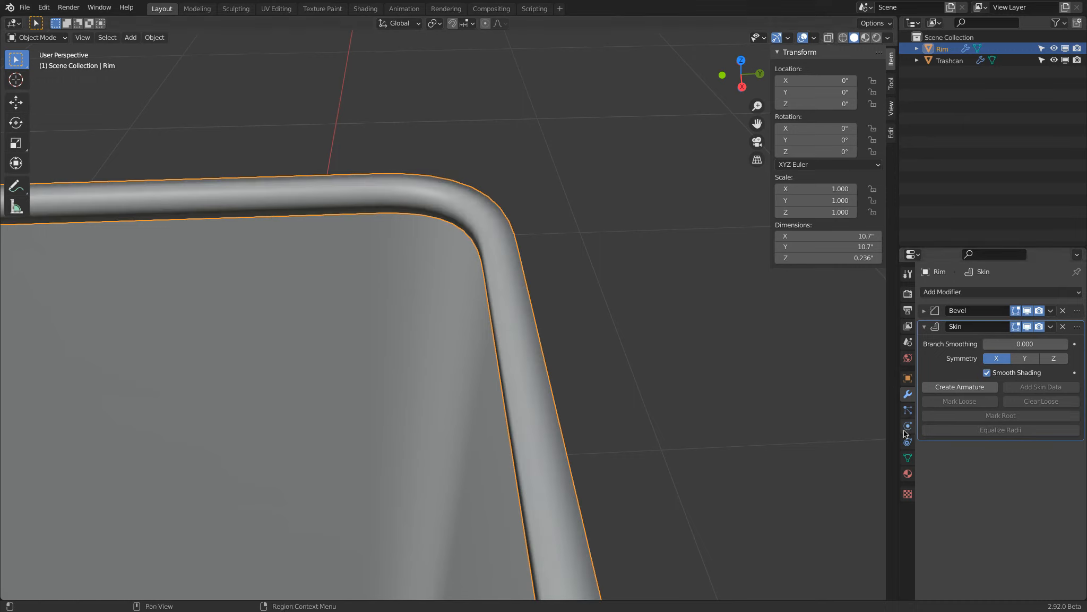
Enable Auto Smooth in the normals settings of the Rim's mesh data.
{"action": "left_click", "coordinate": [908, 457]}
{"action": "left_click", "coordinate": [924, 490]}
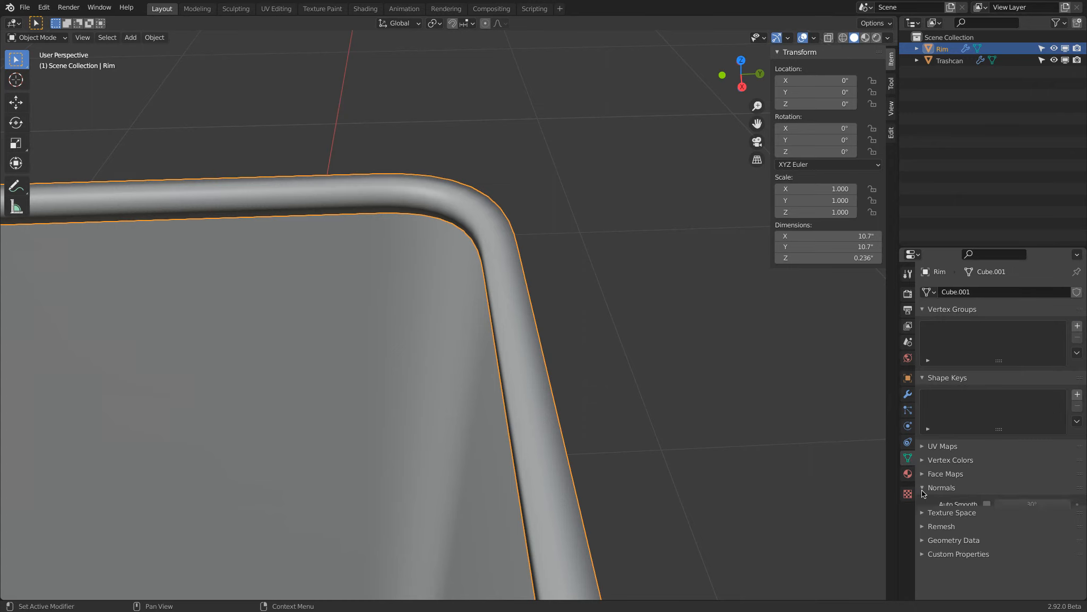
{"action": "left_click", "coordinate": [986, 505]}
{"action": "scroll", "coordinate": [376, 245], "scroll_direction": "down", "scroll_amount": 6}
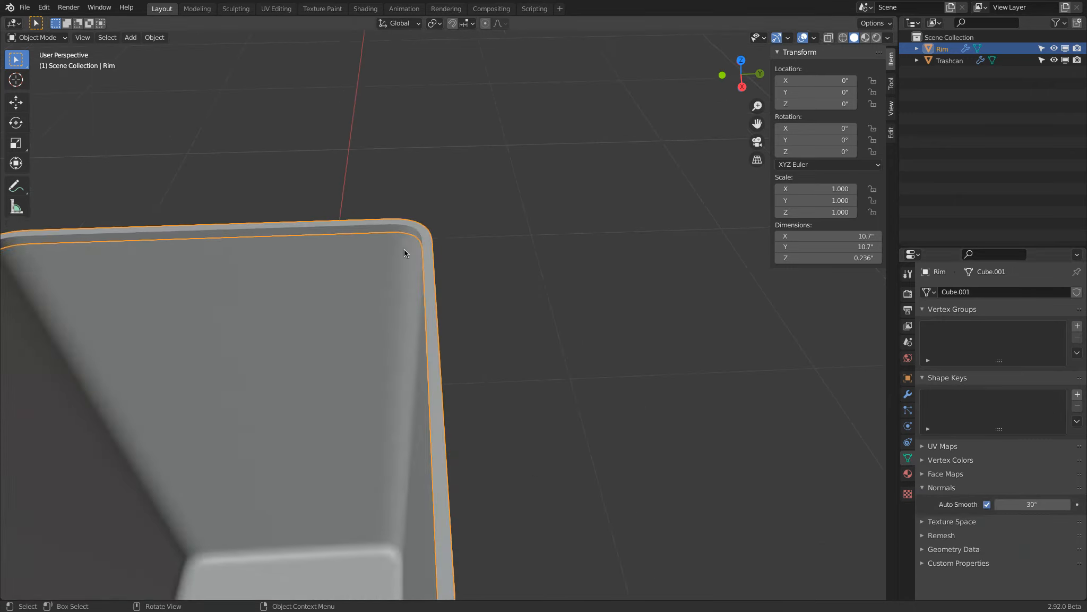
Deselect all objects and inspect the finished trash can from above and below.
{"action": "middle_click_drag", "start_coordinate": [422, 279], "coordinate": [487, 313]}
{"action": "key", "text": "a"}
{"action": "key", "text": "alt+a"}
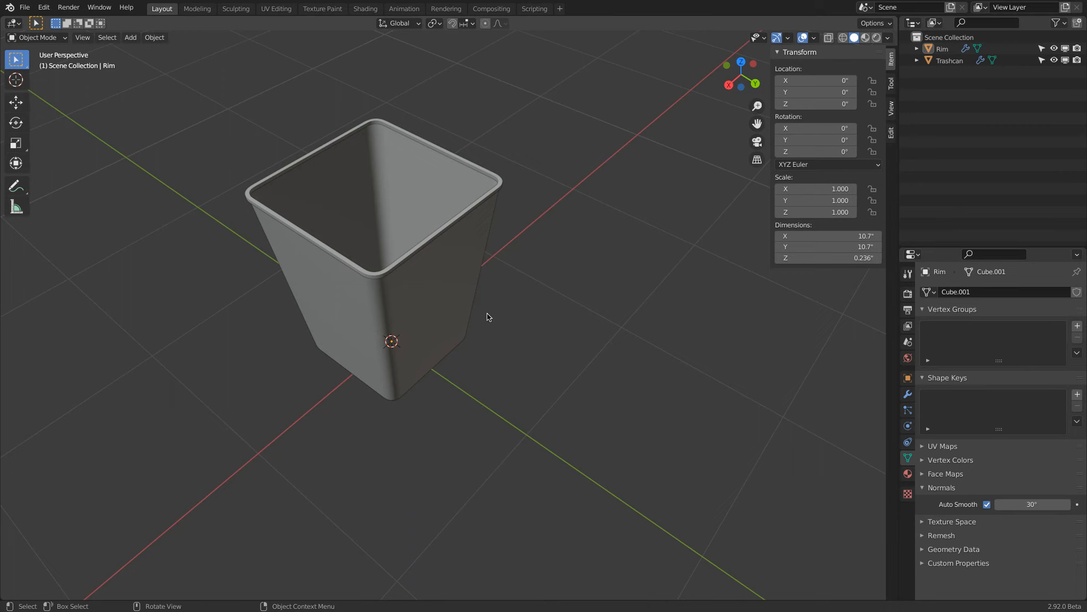
{"action": "middle_click_drag", "start_coordinate": [521, 255], "coordinate": [527, 156]}
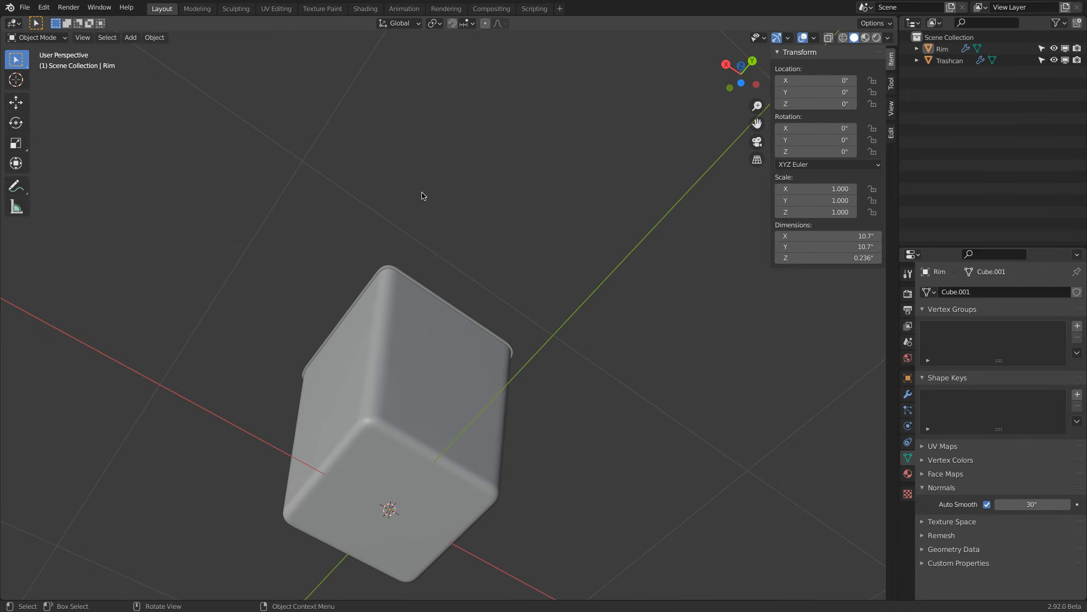
{"action": "middle_click_drag", "start_coordinate": [422, 196], "coordinate": [452, 346]}
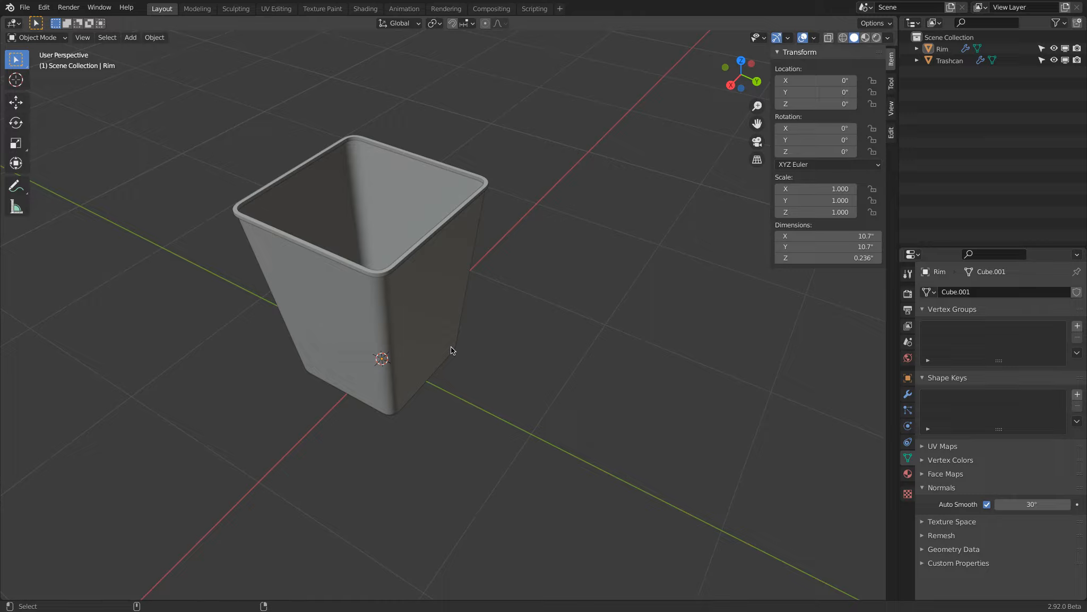